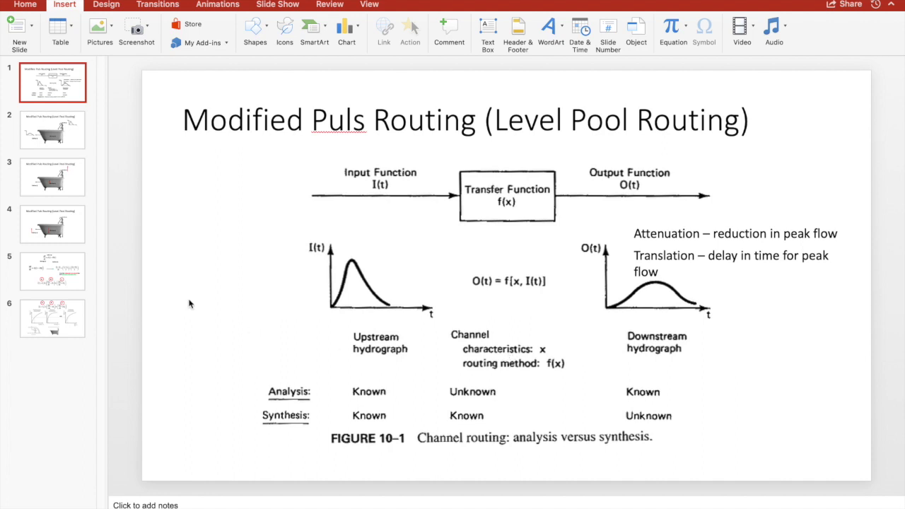
# Review slides 2 to 6 on the bathtub storage analogy, the routing equations and the stage characteristic curves
pyautogui.click(80, 145)
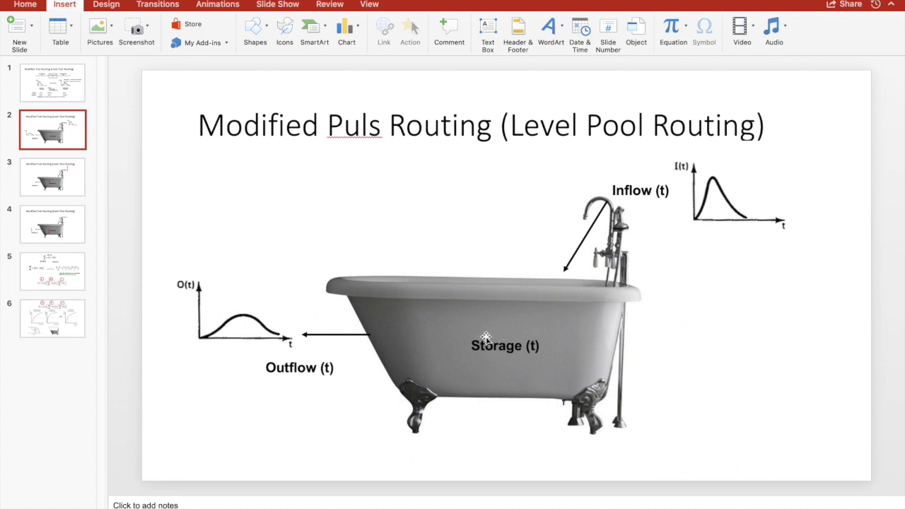
pyautogui.click(83, 183)
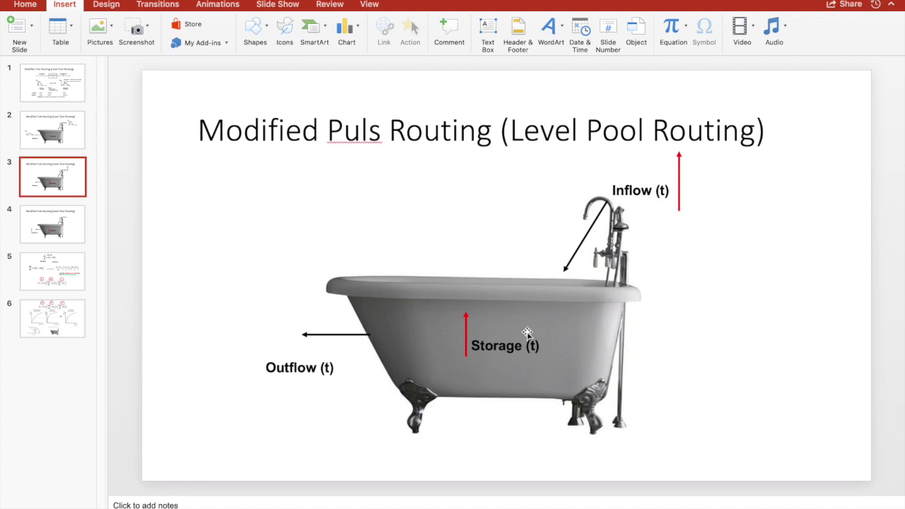
pyautogui.click(78, 233)
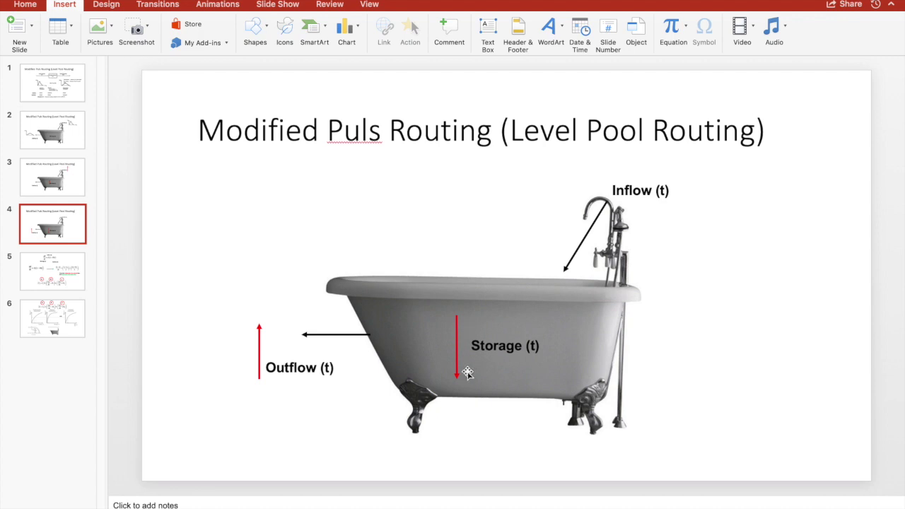
pyautogui.click(78, 260)
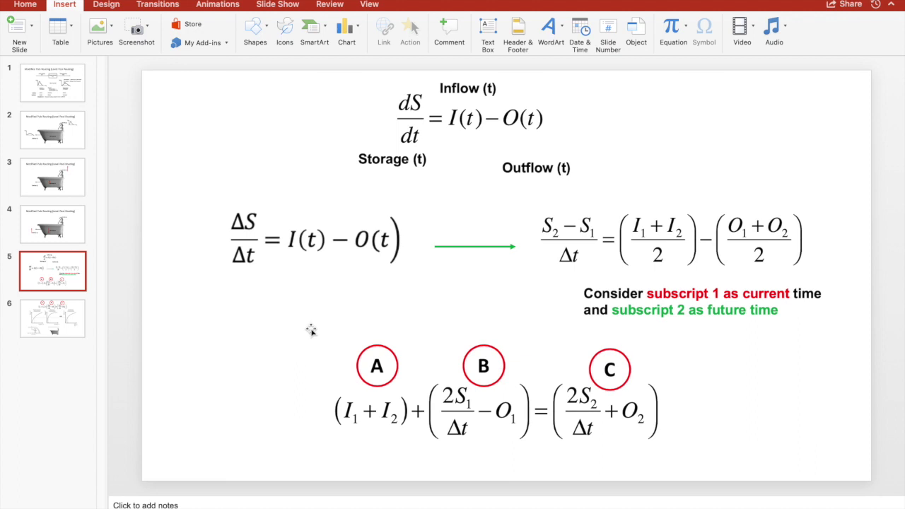
pyautogui.click(56, 334)
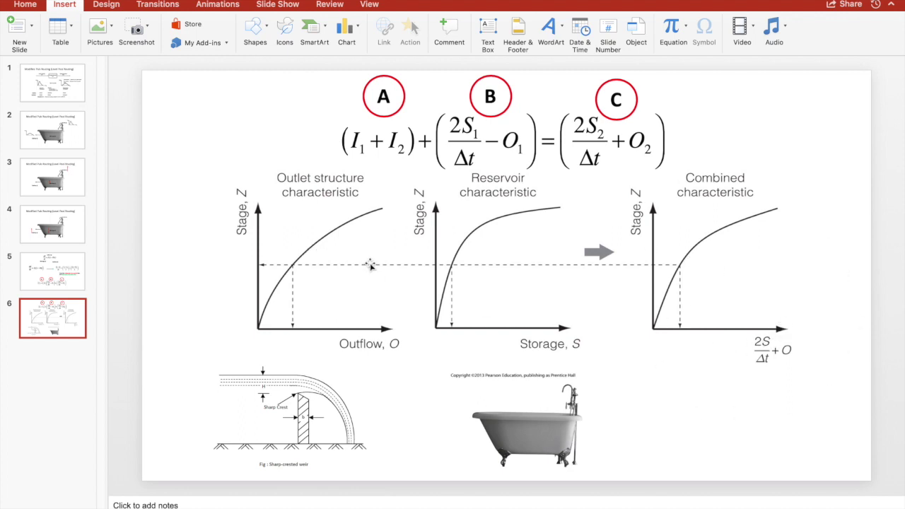
# Switch to the Excel worksheet and enter a discharge of 0 in cells C3 and C4
pyautogui.press('super+Tab')
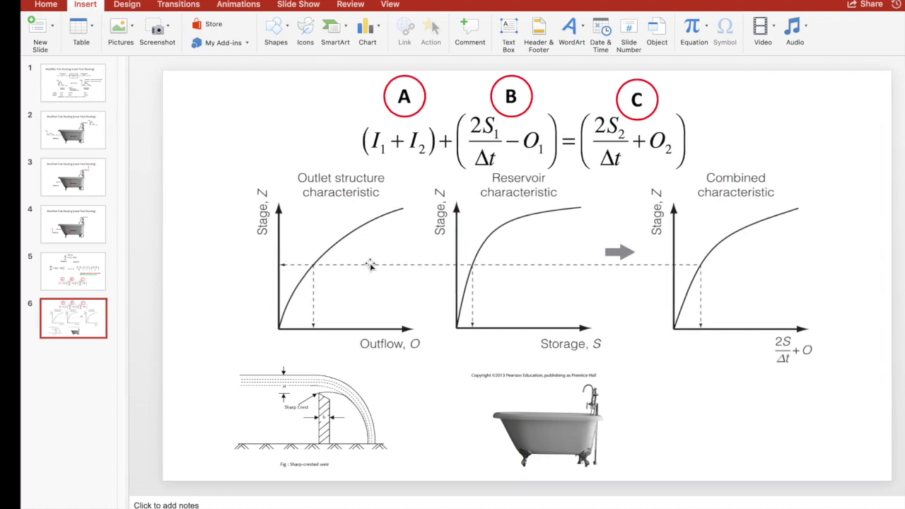
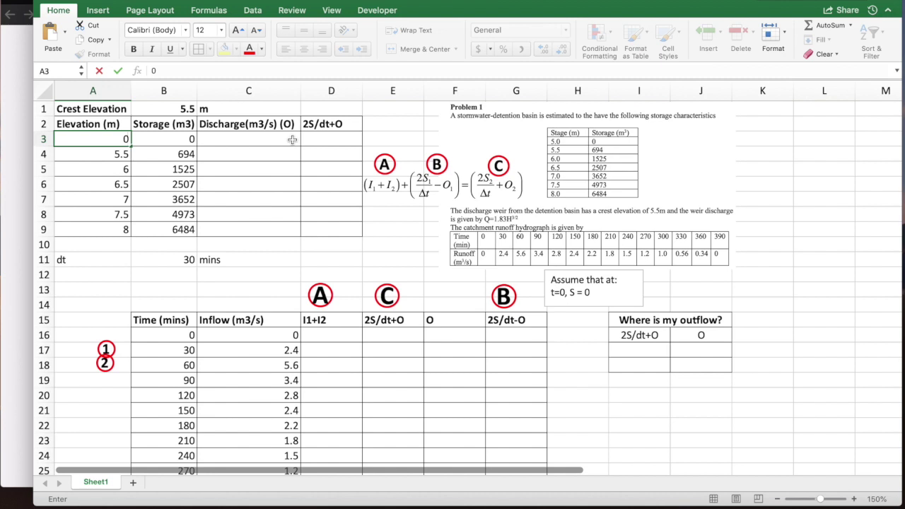
pyautogui.click(276, 139)
pyautogui.write('0')
pyautogui.press('Return')
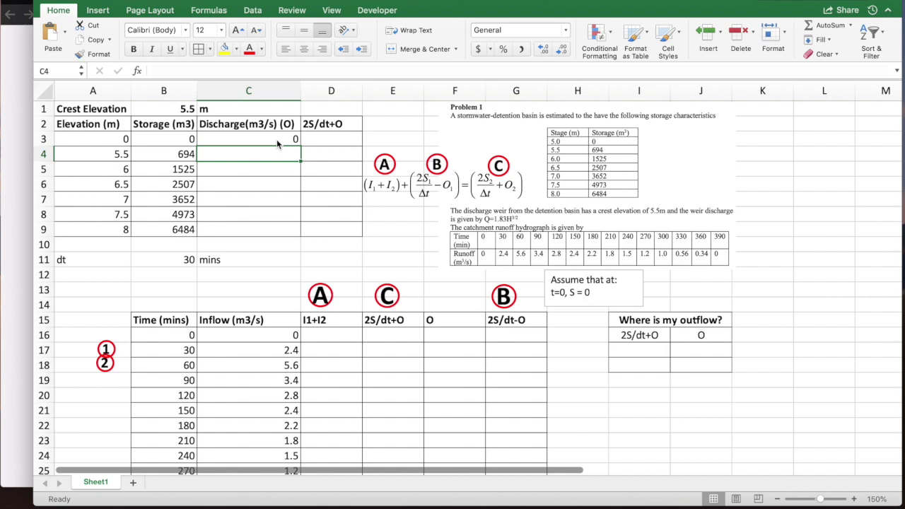
pyautogui.write('0')
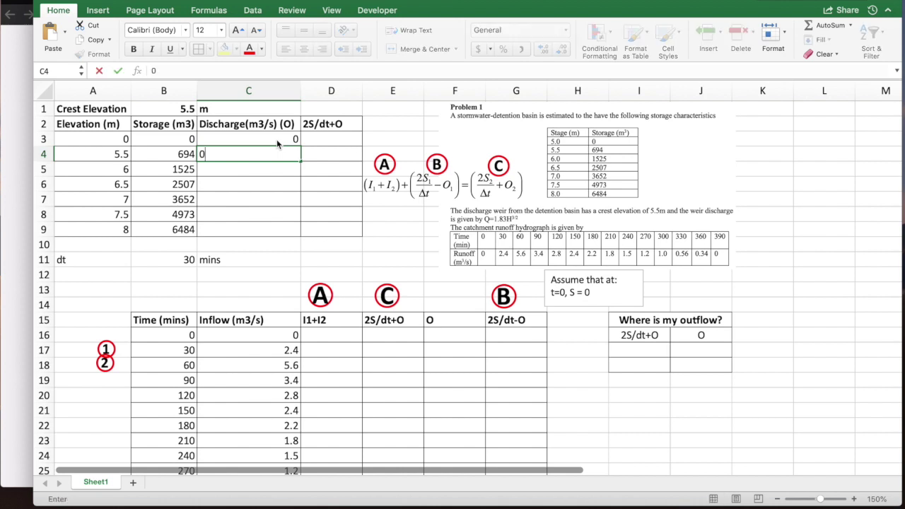
pyautogui.press('Return')
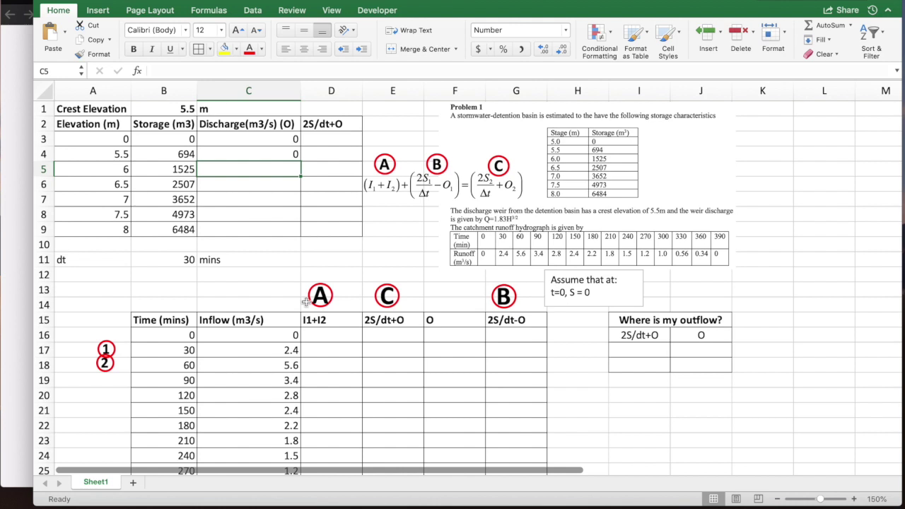
# Calculate the weir discharge in C5 with =1.83*(A5-$B$1)^(3/2) and fill the formula down to C9
pyautogui.write('=')
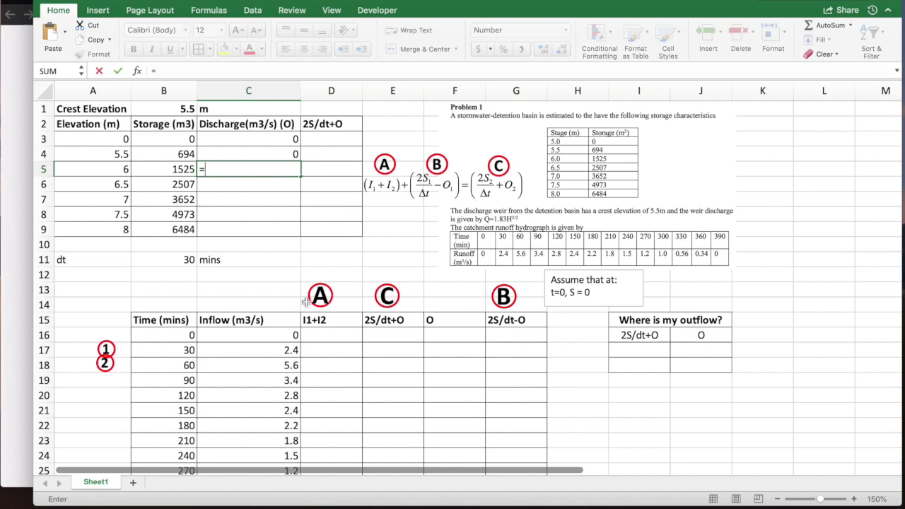
pyautogui.write('1.83*(')
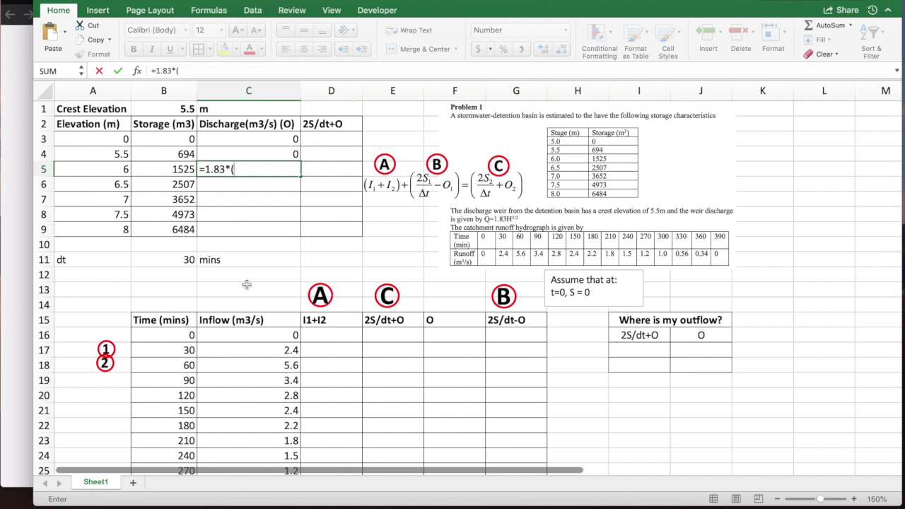
pyautogui.click(114, 175)
pyautogui.write('-')
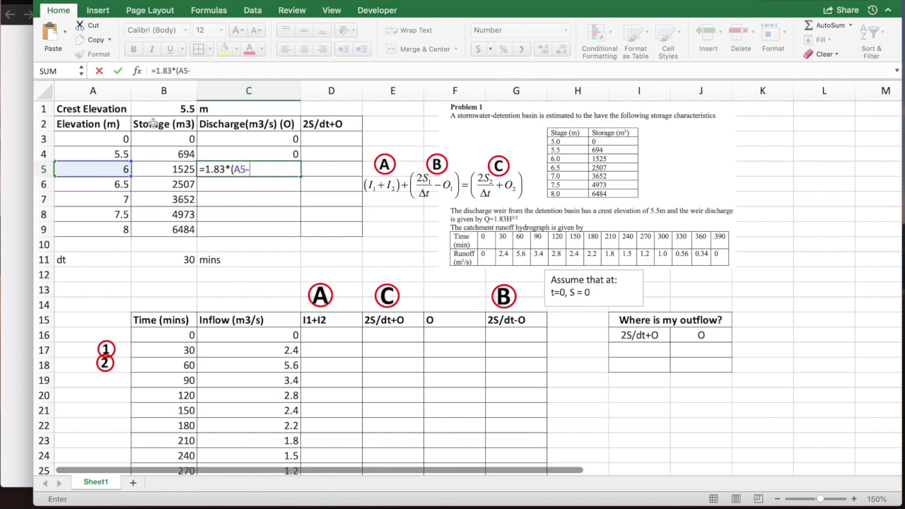
pyautogui.click(169, 111)
pyautogui.press('F4')
pyautogui.write(')')
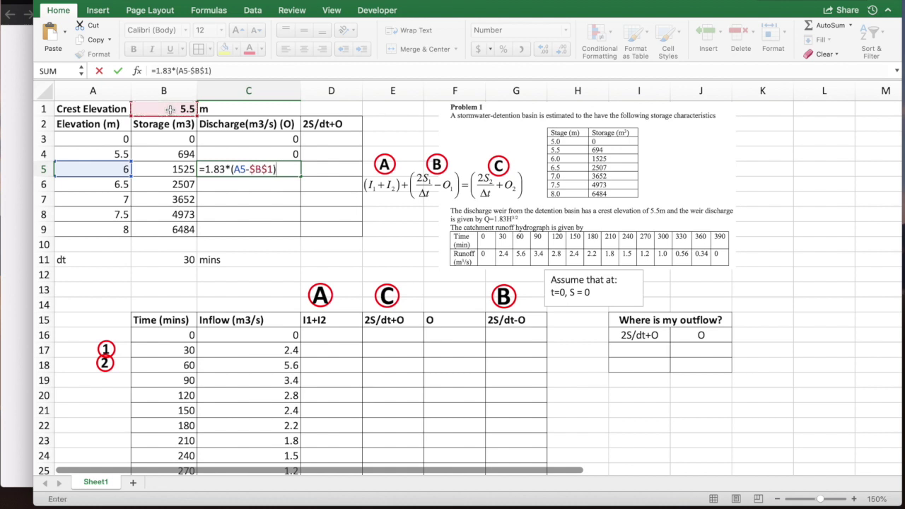
pyautogui.write('^(3/2)')
pyautogui.press('Return')
pyautogui.click(267, 170)
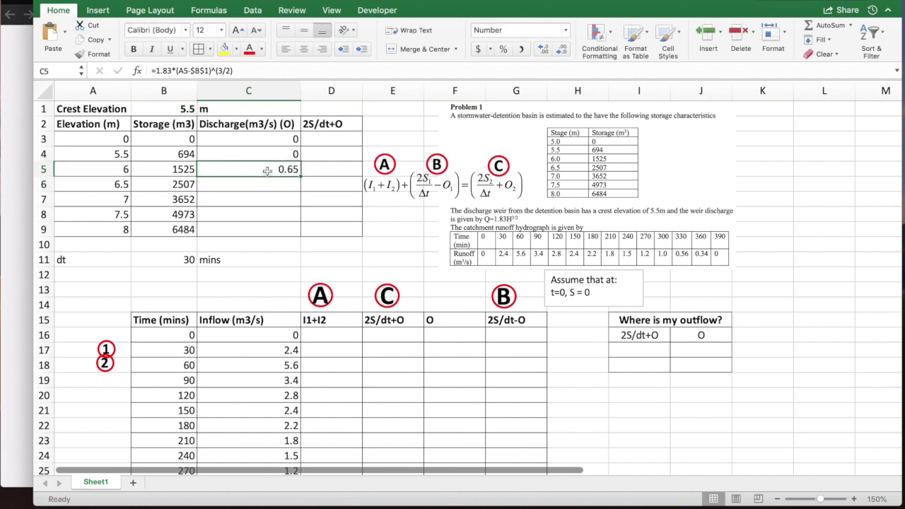
pyautogui.moveTo(301, 177); pyautogui.dragTo(299, 233)
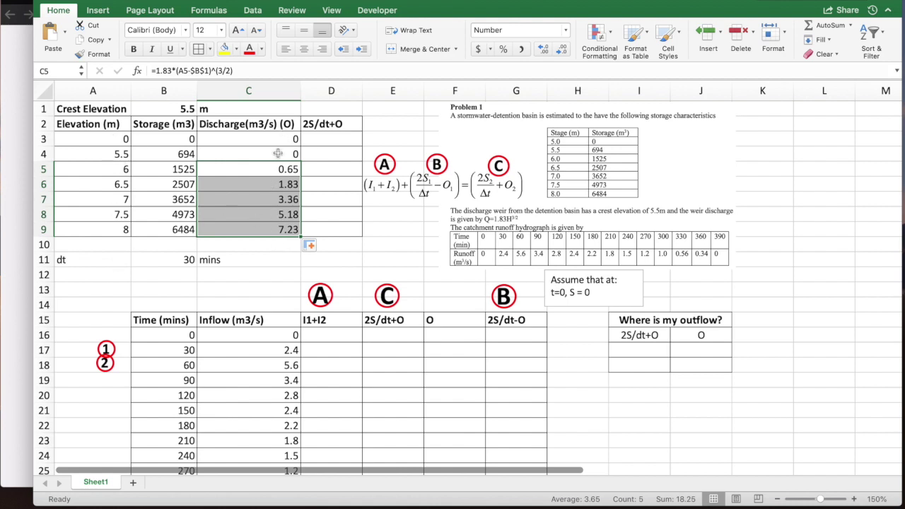
# Enter the 2S/dt+O formula =2*B3/(B11*60)+C3 in cell D3
pyautogui.click(340, 139)
pyautogui.write('=')
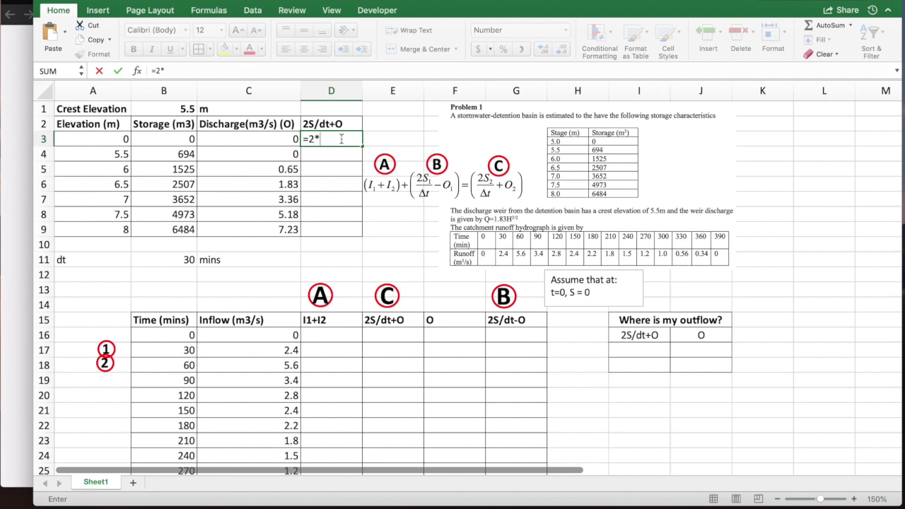
pyautogui.write('2*')
pyautogui.click(189, 138)
pyautogui.write('/(')
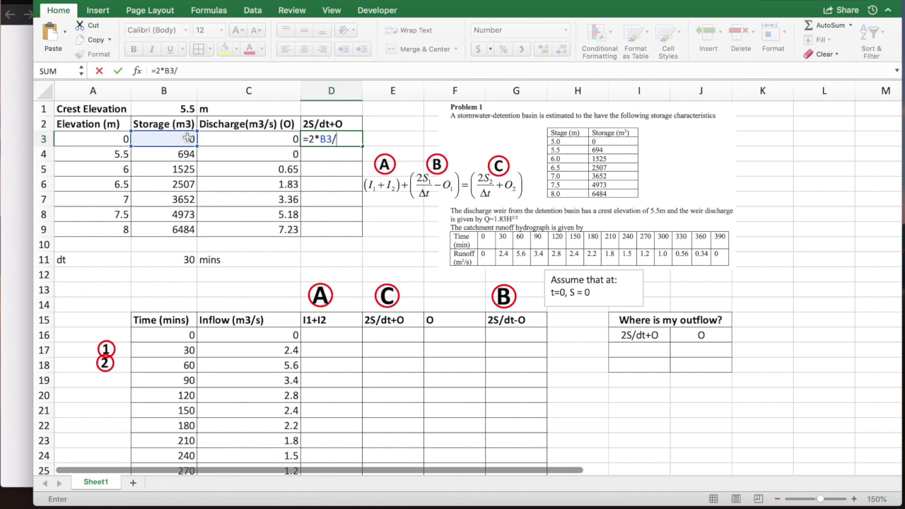
pyautogui.click(165, 263)
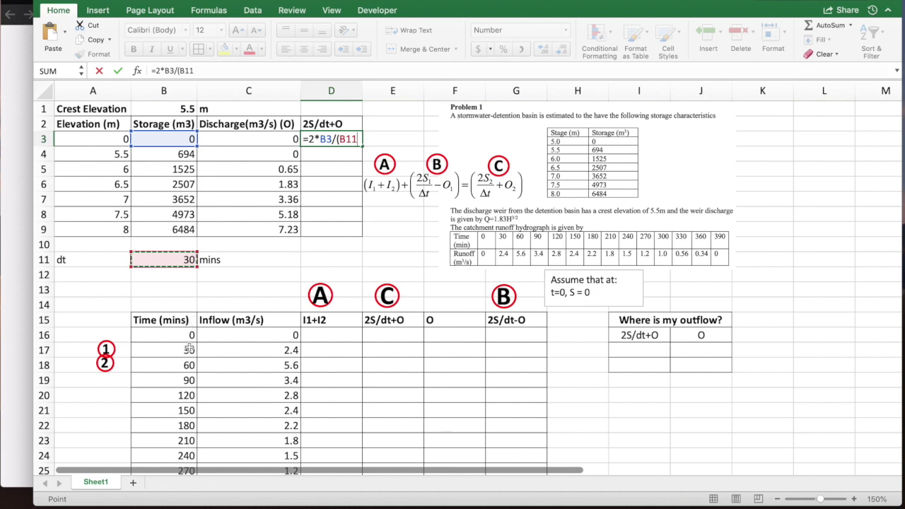
pyautogui.write('*')
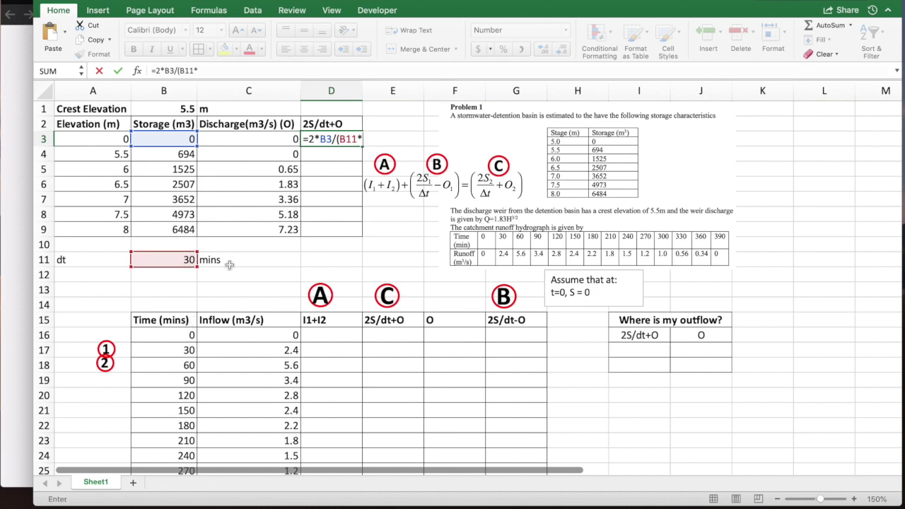
pyautogui.write('60)+')
pyautogui.click(276, 137)
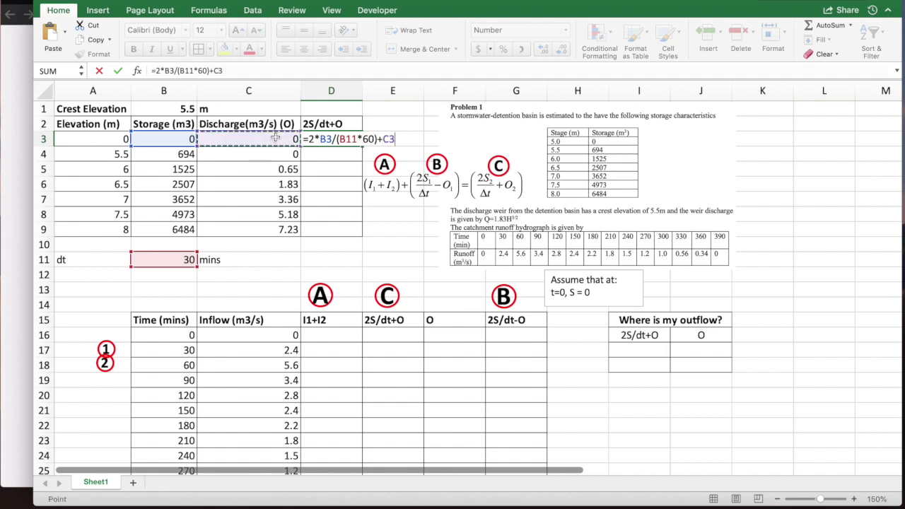
pyautogui.press('Return')
# Make the B11 reference in D3's formula absolute ($B$11) and fill the formula down to D9
pyautogui.click(351, 139)
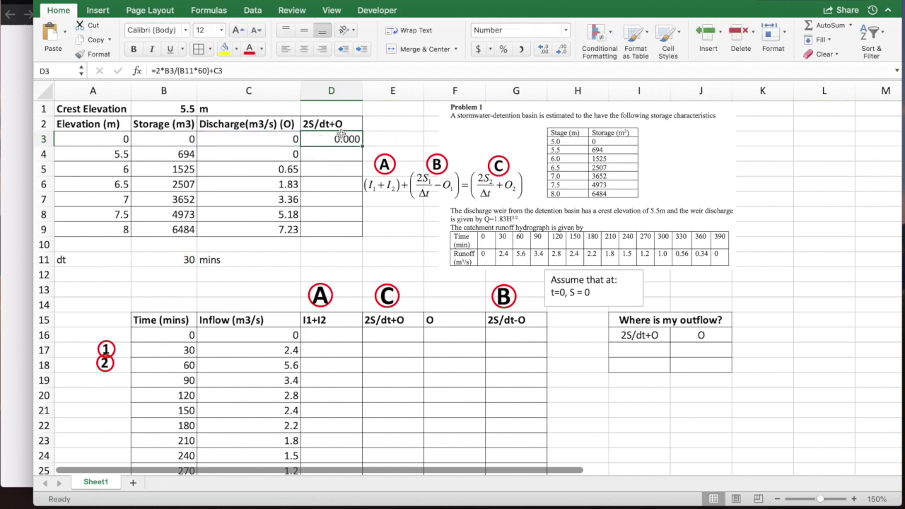
pyautogui.click(182, 71)
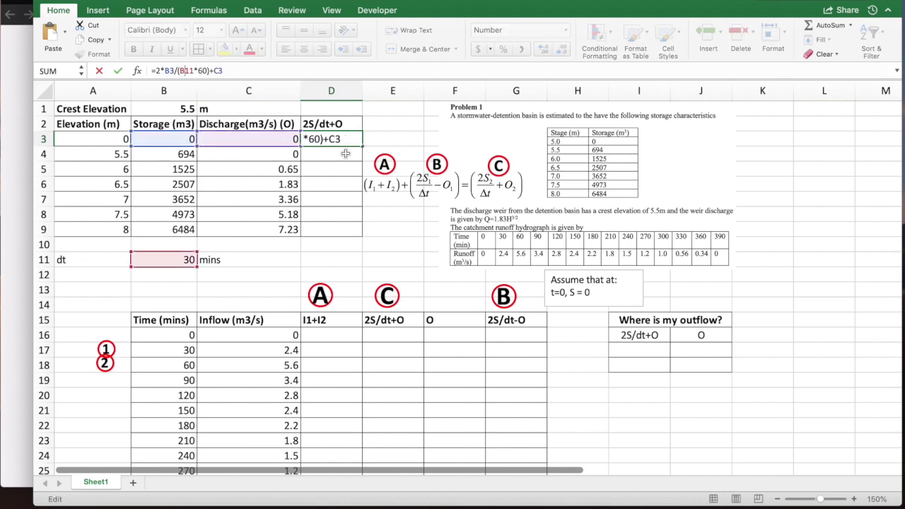
pyautogui.press('F4')
pyautogui.press('Return')
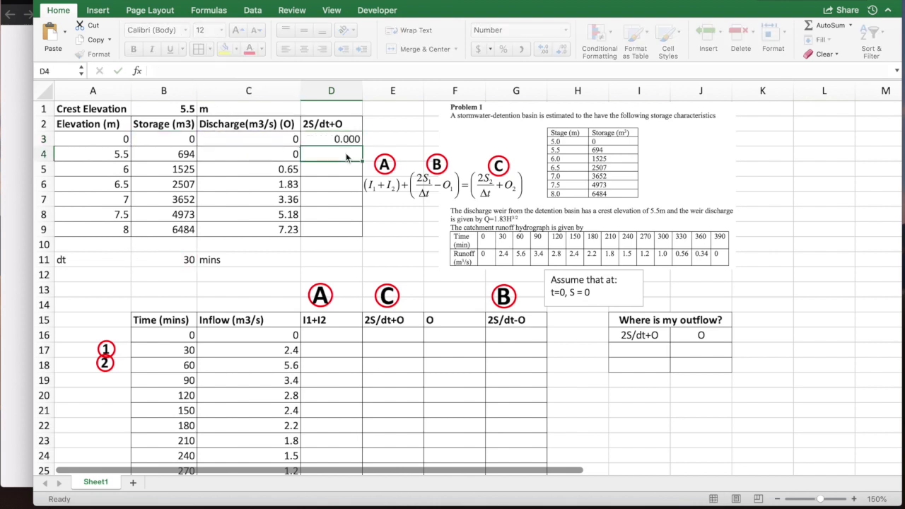
pyautogui.click(341, 142)
pyautogui.moveTo(359, 142); pyautogui.dragTo(358, 237)
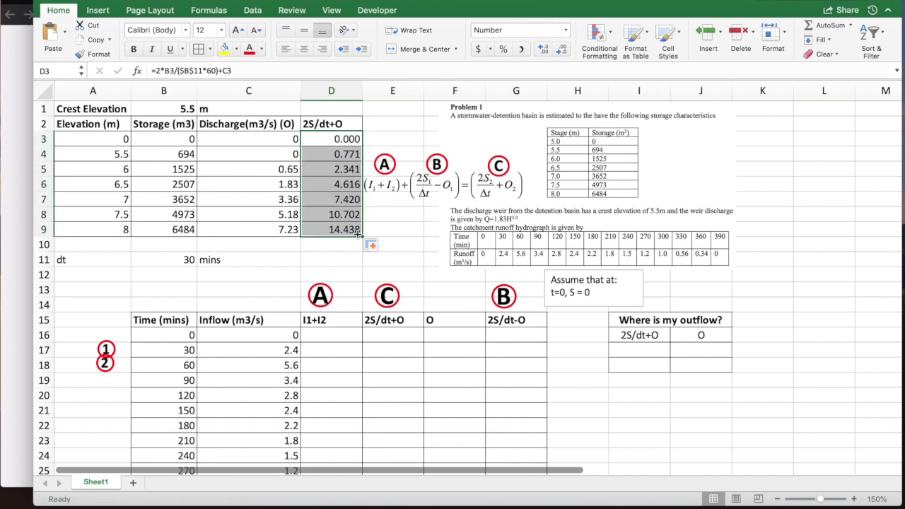
# Check the cell references in the filled 2S/dt+O formulas in D4 through D7
pyautogui.click(346, 154)
pyautogui.doubleClick(347, 155)
pyautogui.press('Escape')
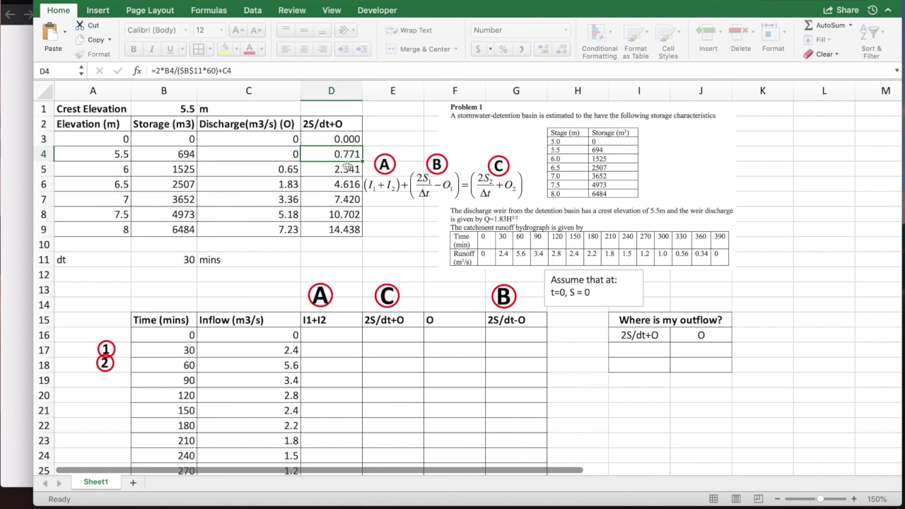
pyautogui.doubleClick(346, 171)
pyautogui.press('Escape')
pyautogui.click(346, 183)
pyautogui.doubleClick(346, 184)
pyautogui.press('Escape')
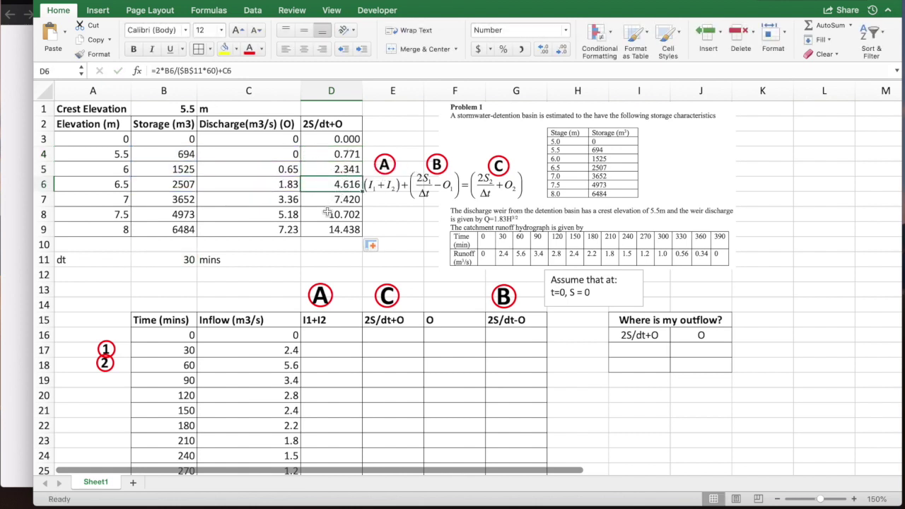
pyautogui.doubleClick(341, 200)
pyautogui.press('Escape')
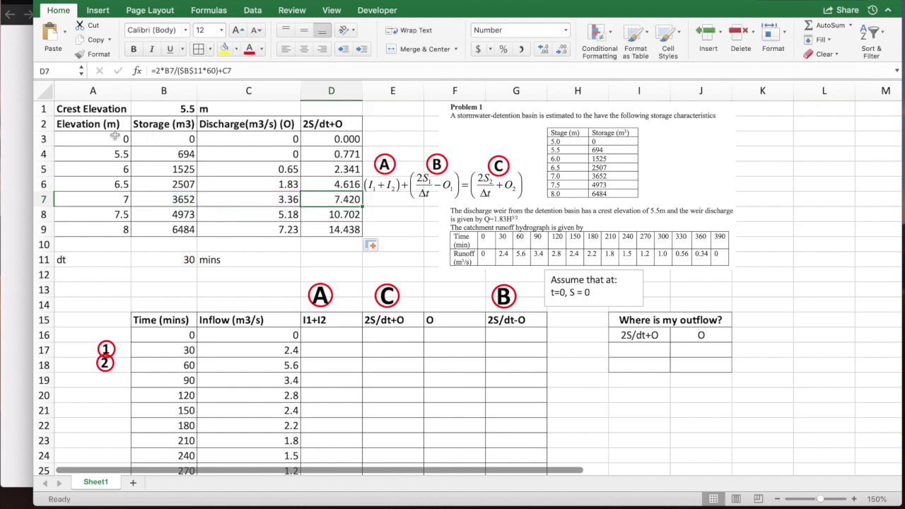
# Compare the worksheet's storage-discharge table with the characteristic curves on the PowerPoint slide, returning to Excel after each look
pyautogui.hotkey('ctrl', 'Right')
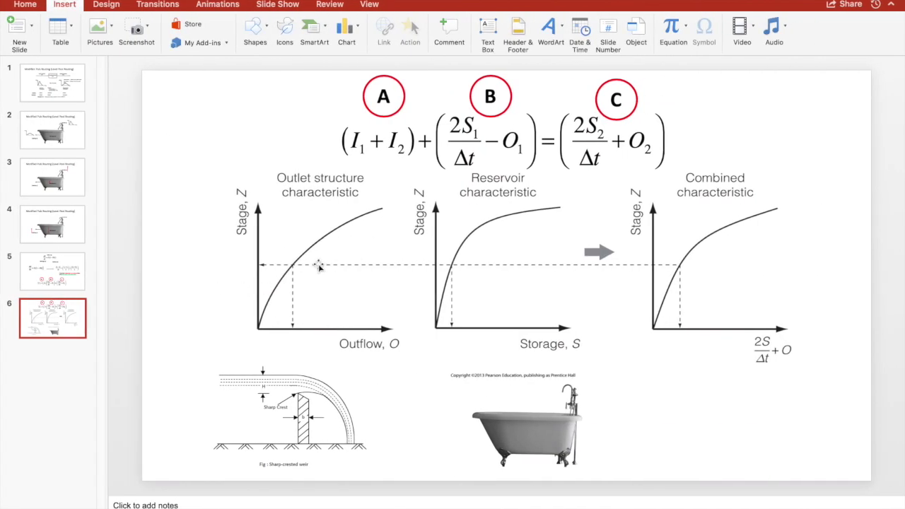
pyautogui.hotkey('ctrl', 'Left')
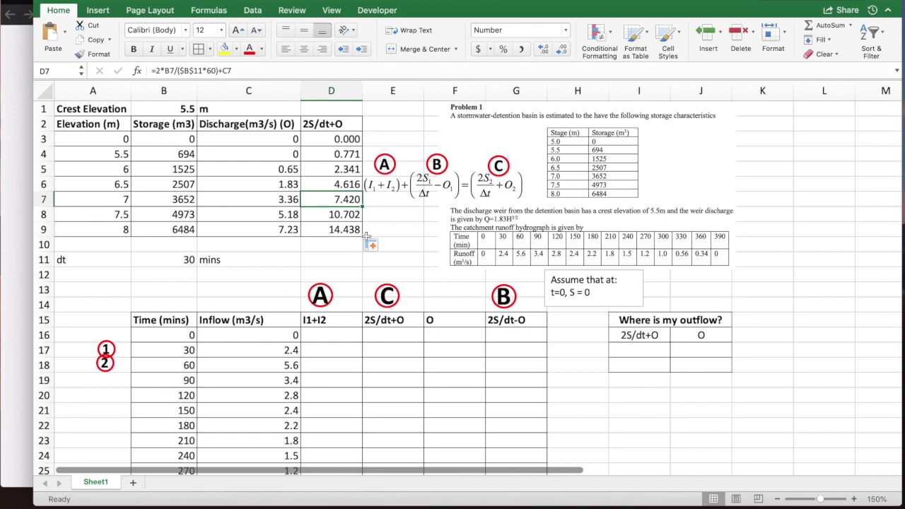
pyautogui.hotkey('ctrl', 'Right')
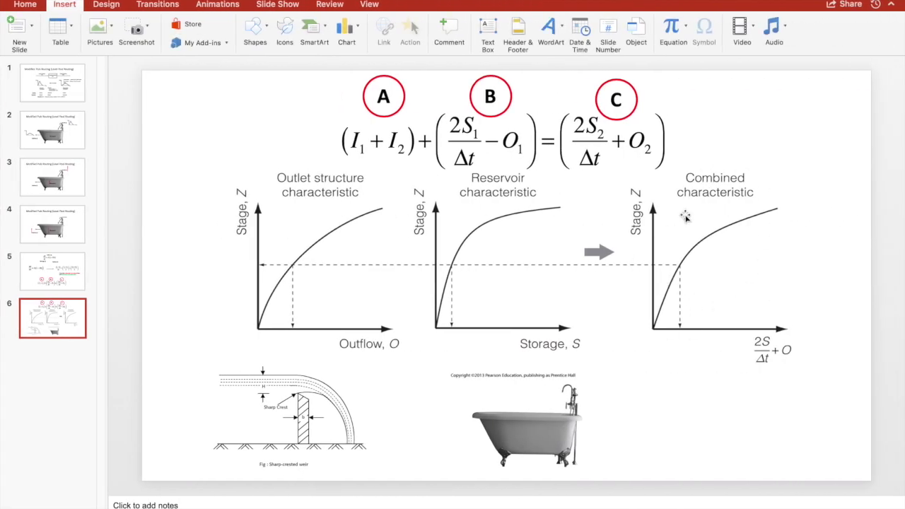
pyautogui.hotkey('ctrl', 'Left')
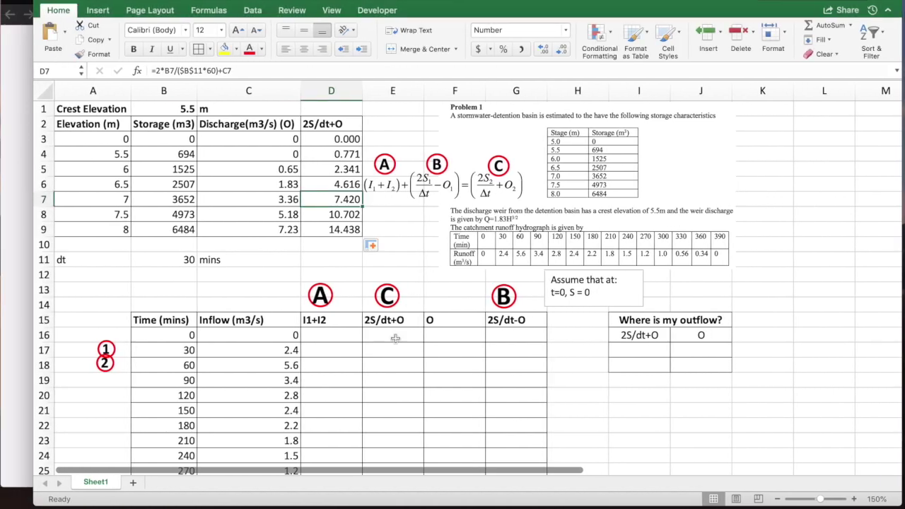
# Move the circled 1 and 2 markers up beside rows 16 and 17, the 0 and 30 minute times, and select cell D16
pyautogui.scroll(-3, 395, 339)
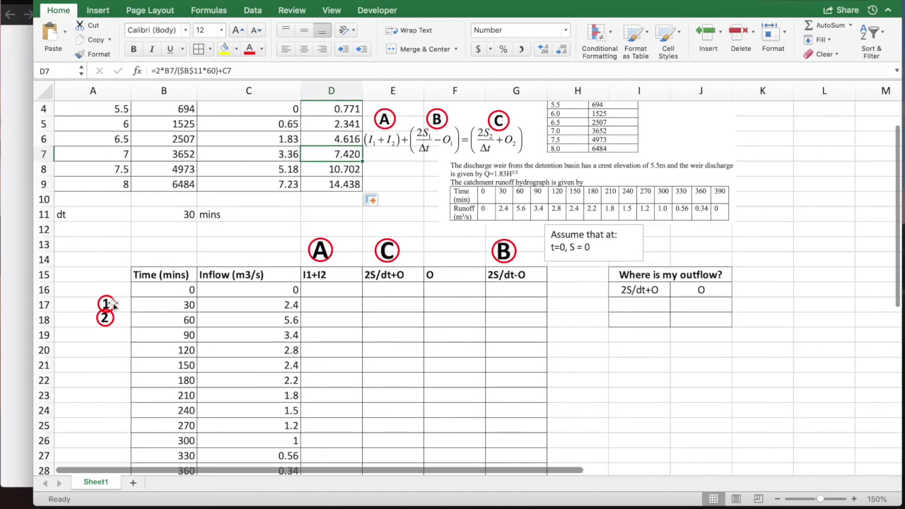
pyautogui.moveTo(113, 302)
pyautogui.mouseDown()
pyautogui.moveTo(113, 286)
pyautogui.moveTo(111, 308)
pyautogui.mouseUp()
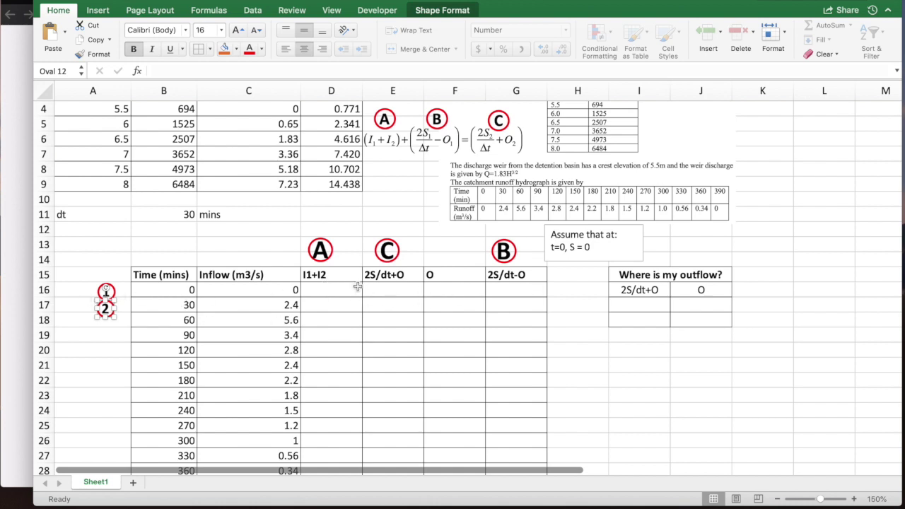
pyautogui.click(336, 292)
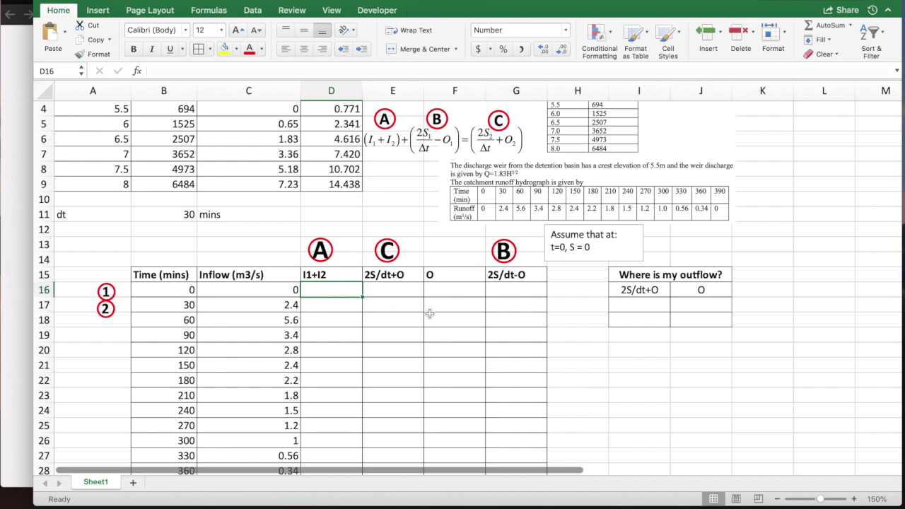
# Enter 0 for I1+I2, 2S/dt+O, O and 2S/dt-O in the time 0 row, cells D16 through G16
pyautogui.scroll(1, 429, 313)
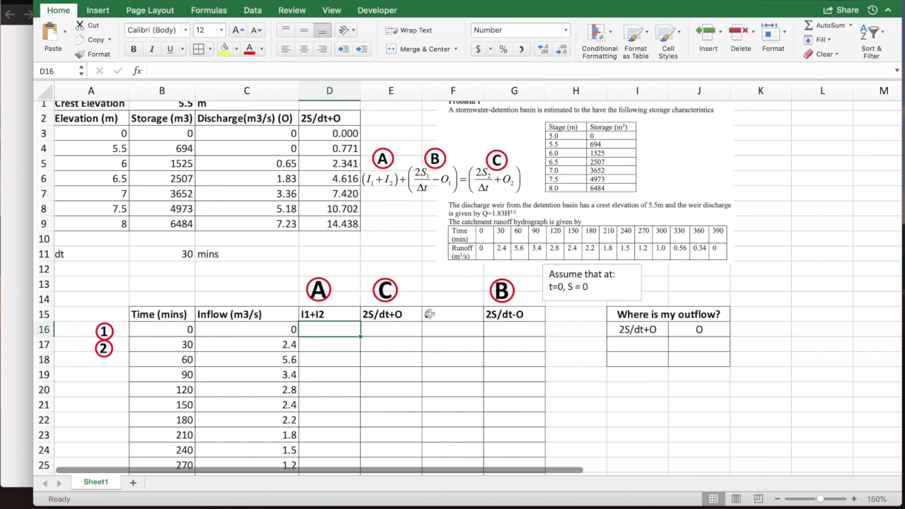
pyautogui.write('0')
pyautogui.press('Tab')
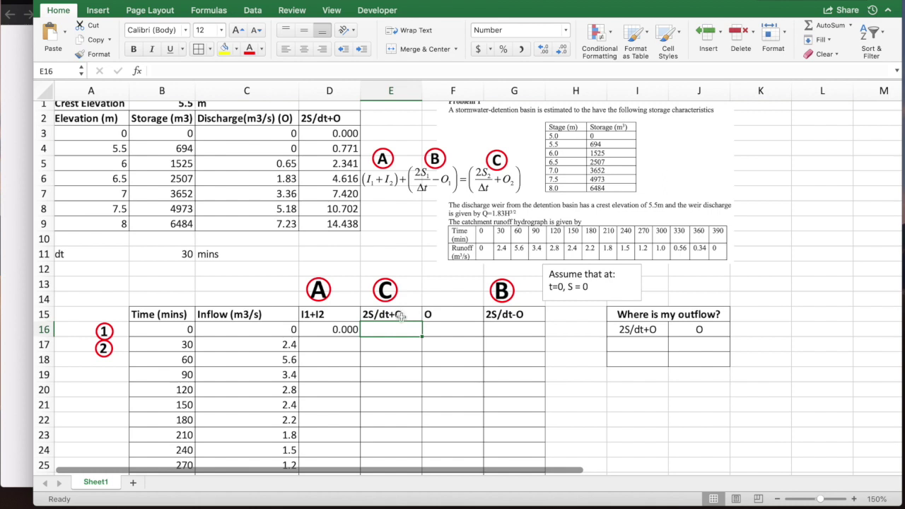
pyautogui.write('0')
pyautogui.press('Tab')
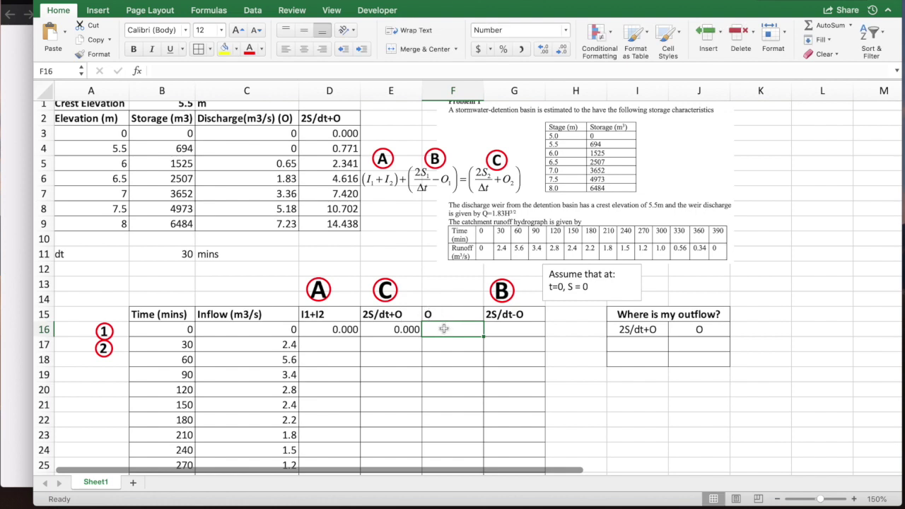
pyautogui.write('0')
pyautogui.press('Tab')
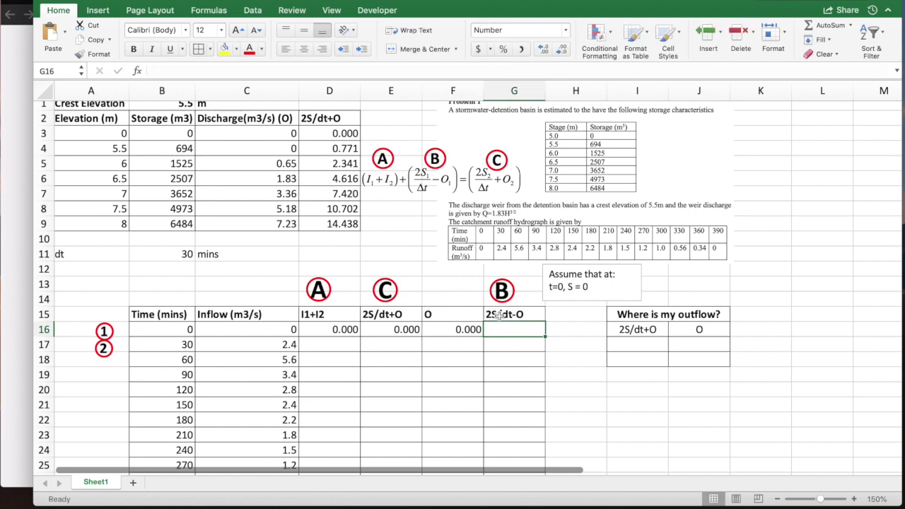
pyautogui.write('0')
pyautogui.press('Return')
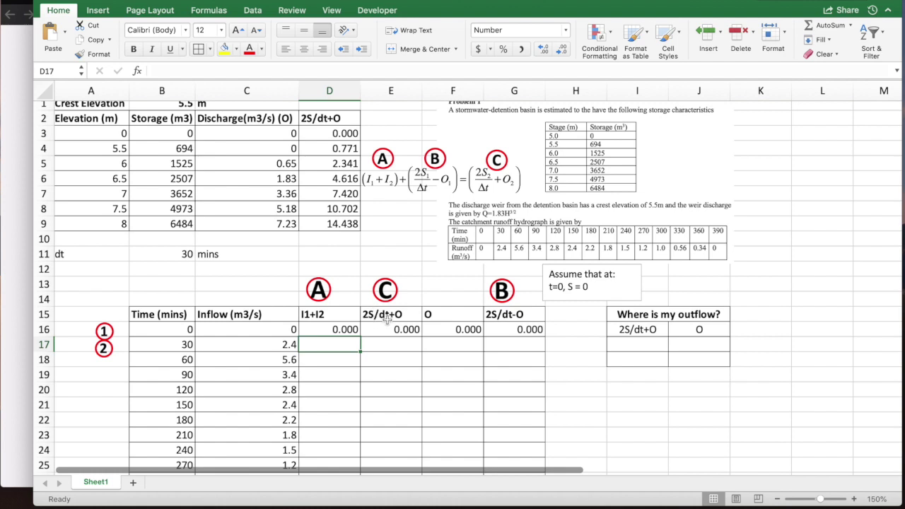
# Enter =C16+C17 in D17 as the I1+I2 formula and fill it down to D29
pyautogui.write('=')
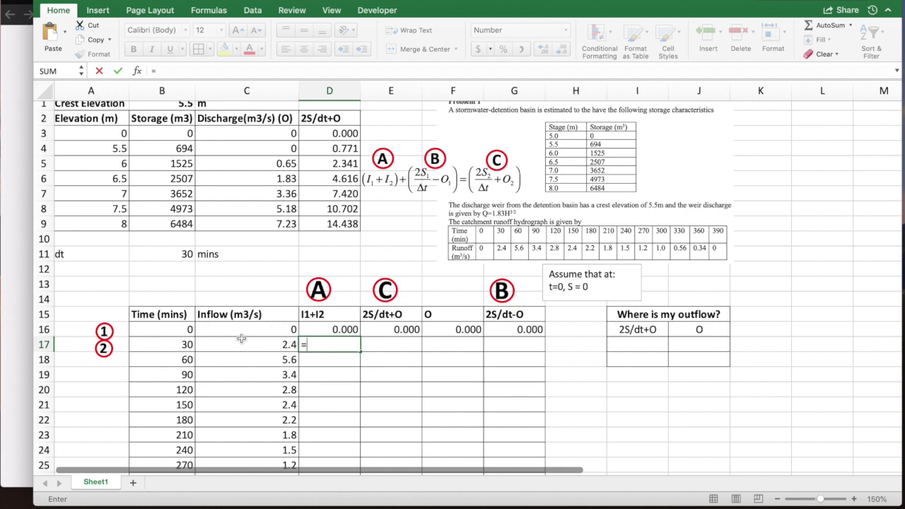
pyautogui.click(263, 330)
pyautogui.write('+')
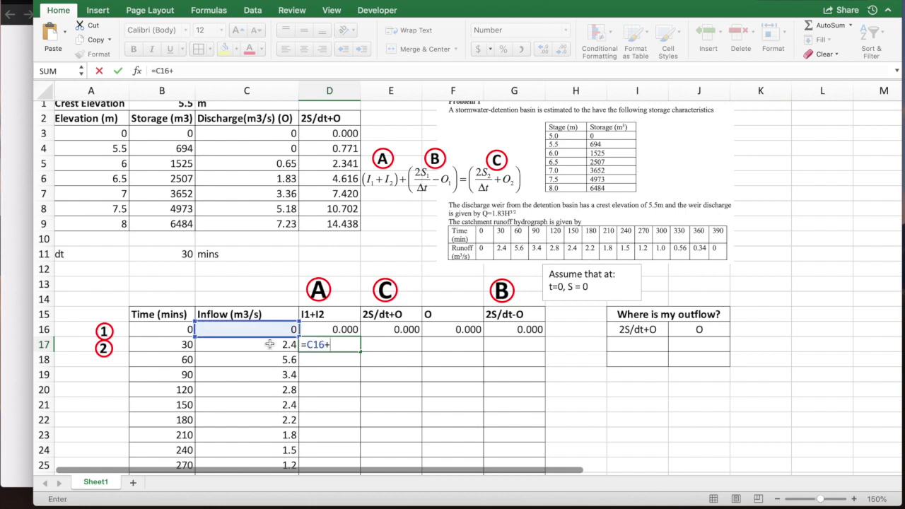
pyautogui.click(268, 345)
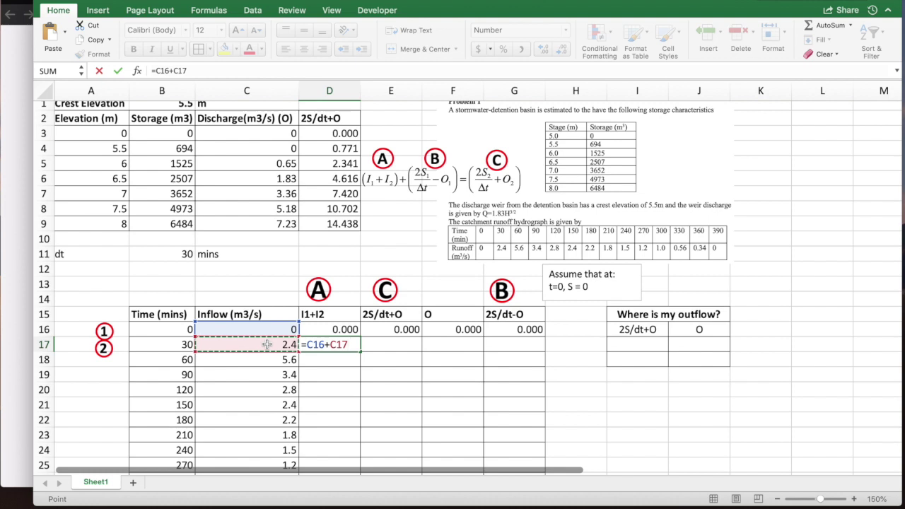
pyautogui.press('Return')
pyautogui.click(333, 344)
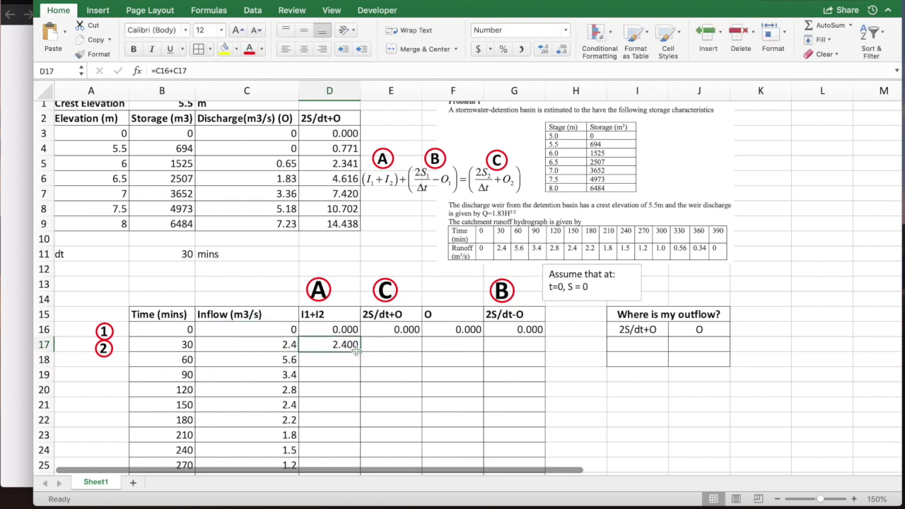
pyautogui.moveTo(356, 351); pyautogui.dragTo(353, 448)
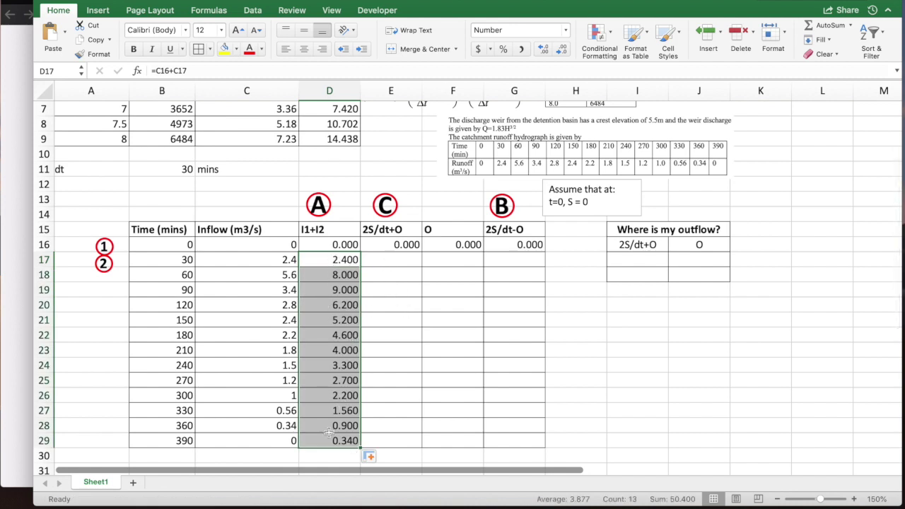
pyautogui.moveTo(338, 245); pyautogui.dragTo(331, 447)
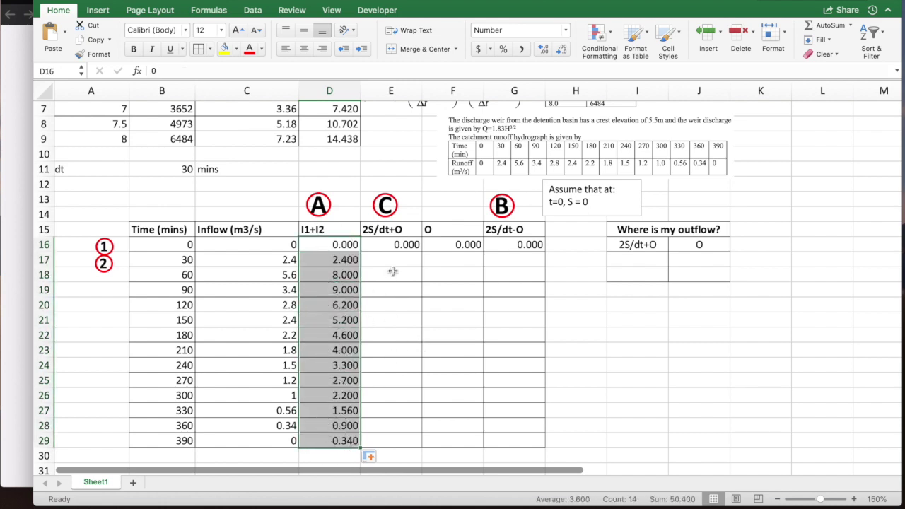
# Enter =D17+G16 in E17 to compute 2S/dt+O at 30 minutes
pyautogui.click(397, 258)
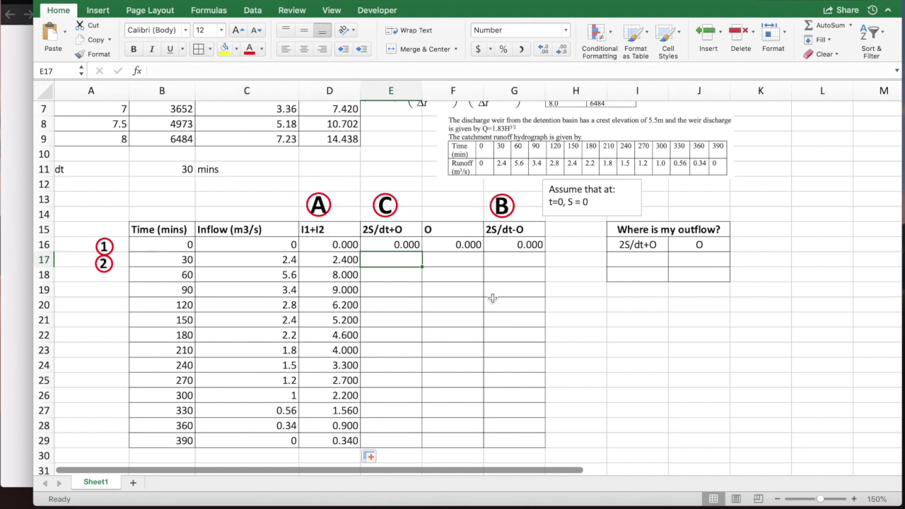
pyautogui.scroll(3, 493, 298)
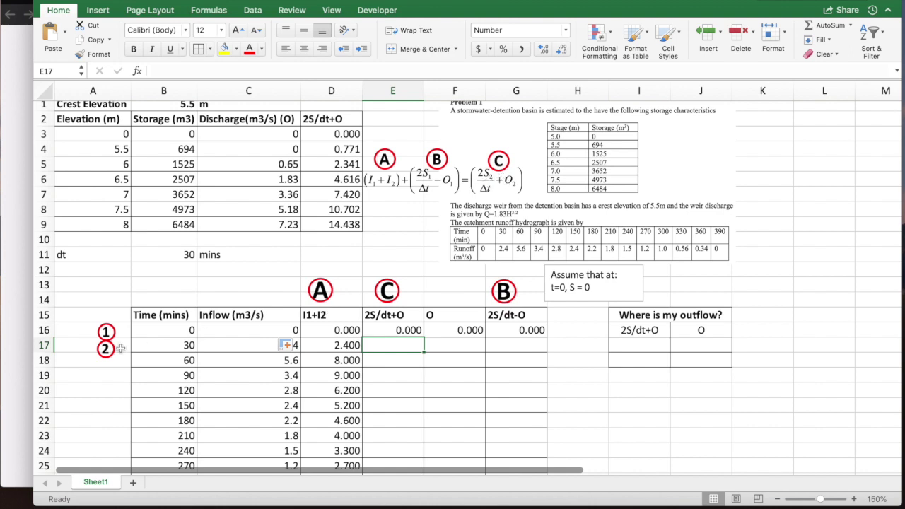
pyautogui.write('=')
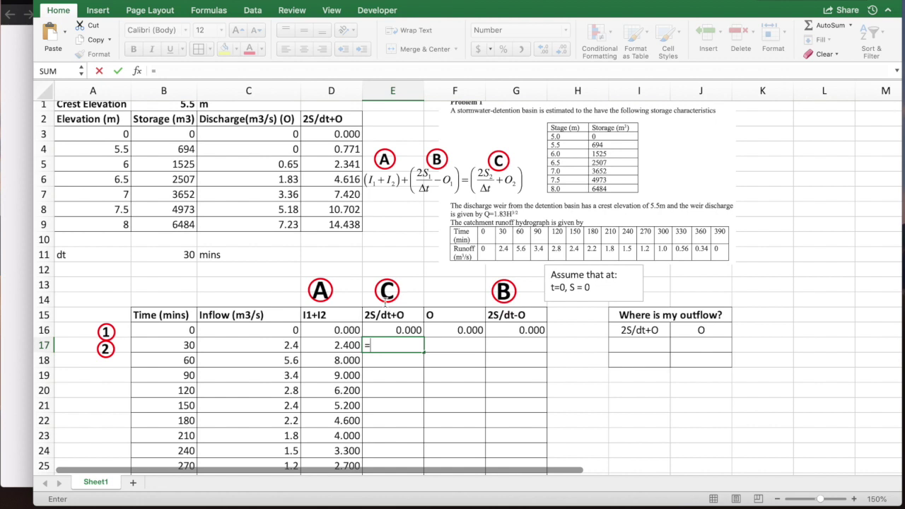
pyautogui.click(329, 345)
pyautogui.write('+')
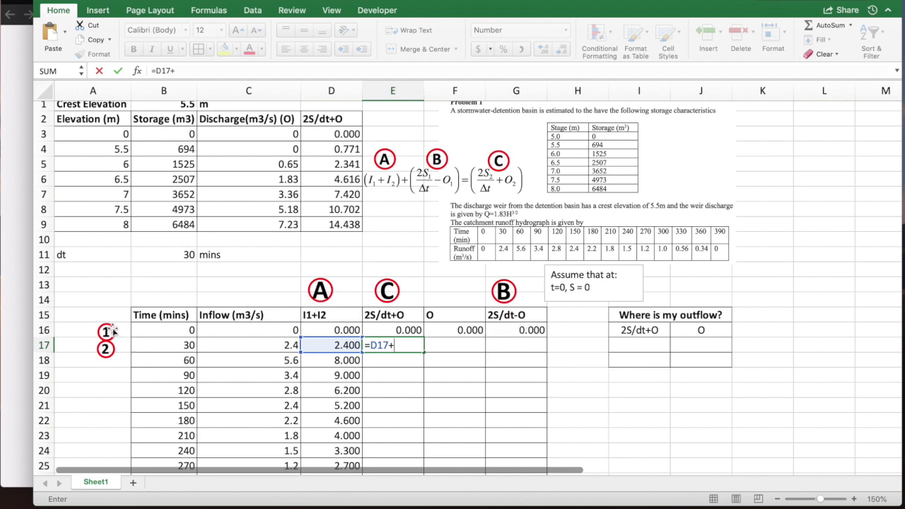
pyautogui.click(522, 332)
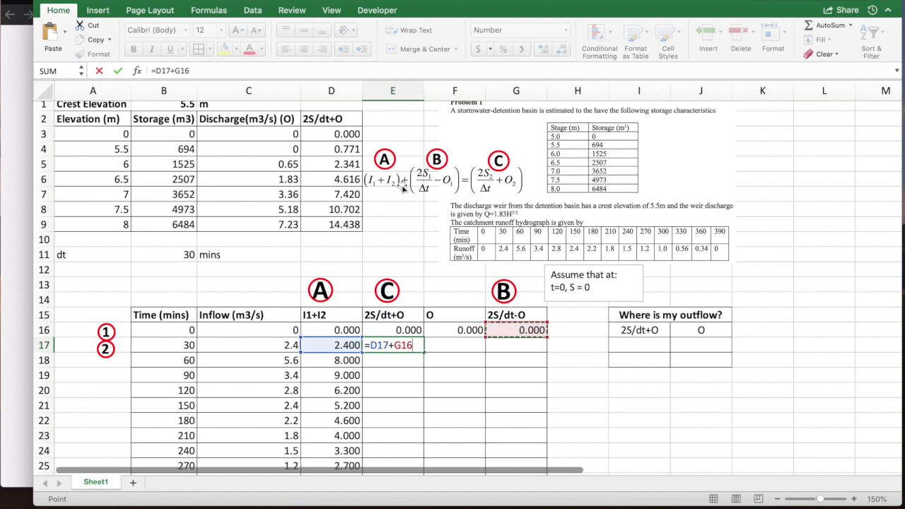
pyautogui.press('Return')
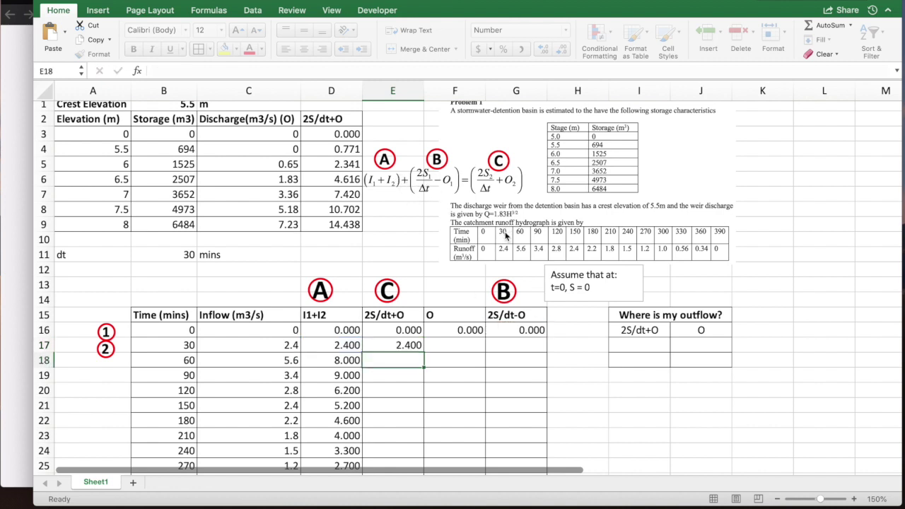
# Examine which 2S/dt+O values in the storage-discharge table bracket E17, and the discharges that match them
pyautogui.click(471, 342)
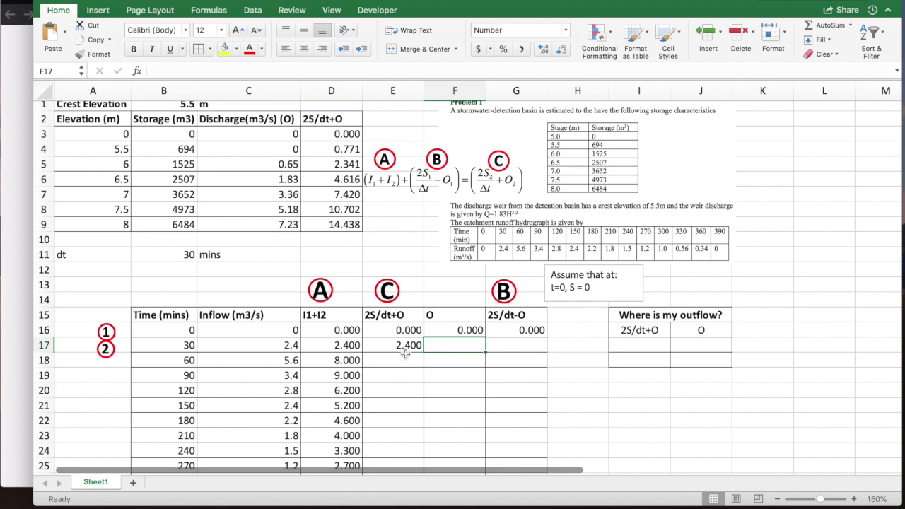
pyautogui.moveTo(350, 128); pyautogui.dragTo(351, 226)
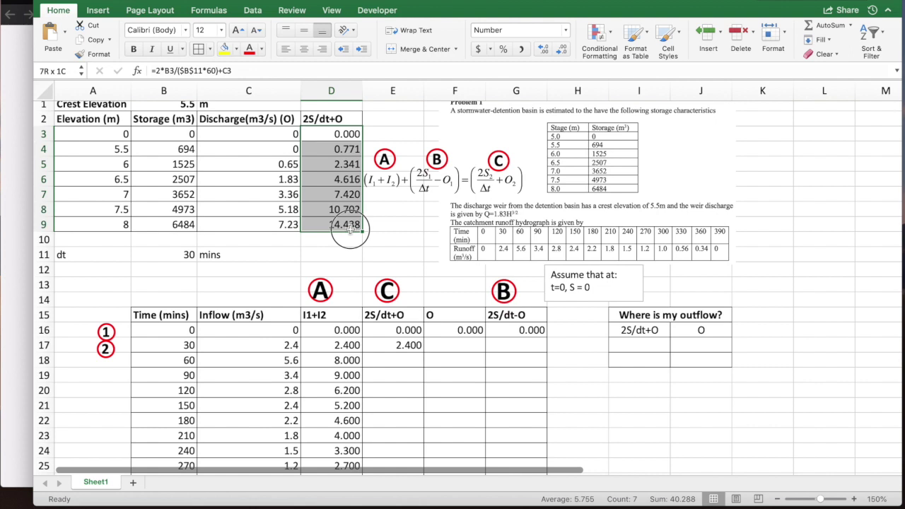
pyautogui.moveTo(352, 228); pyautogui.dragTo(351, 227)
pyautogui.moveTo(351, 164); pyautogui.dragTo(351, 179)
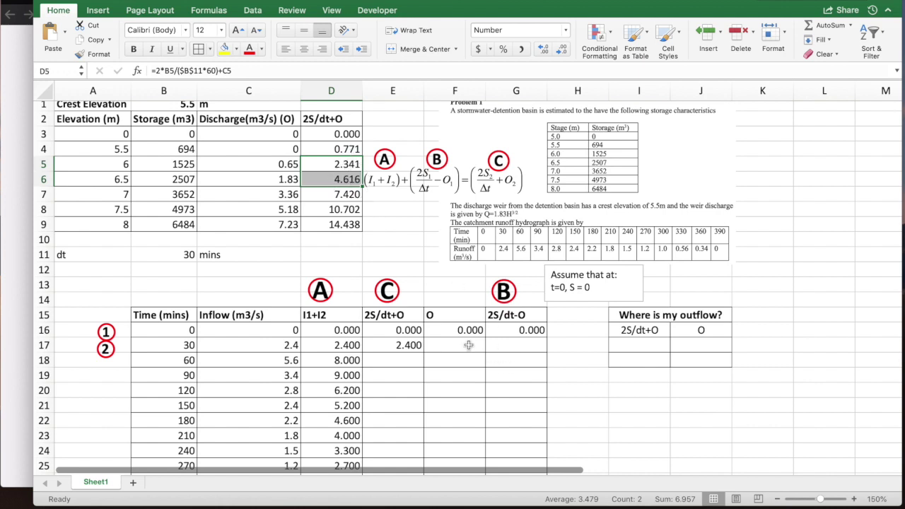
pyautogui.moveTo(288, 164); pyautogui.dragTo(289, 179)
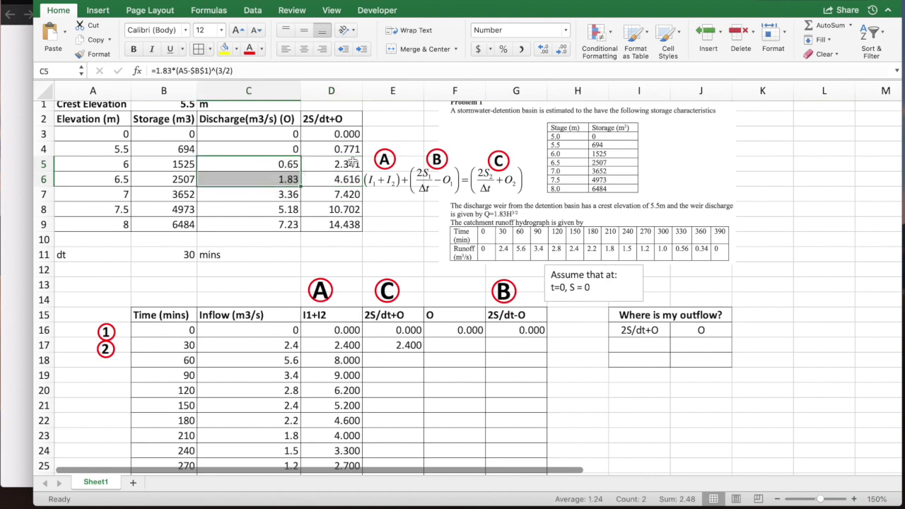
pyautogui.moveTo(351, 162); pyautogui.dragTo(351, 182)
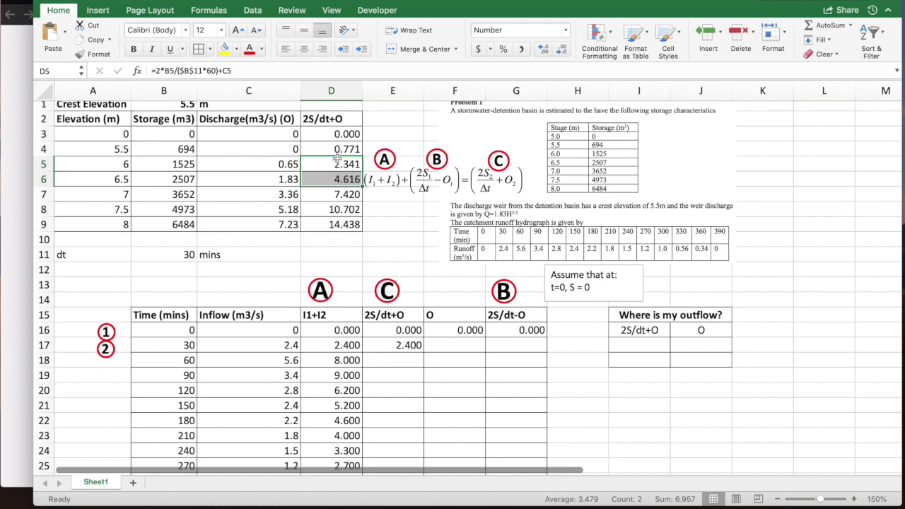
pyautogui.moveTo(338, 161); pyautogui.dragTo(338, 179)
# Copy the 2S/dt+O values in D5:D6 and paste them as values into I17:I18 of the "Where is my outflow?" table
pyautogui.moveTo(348, 161); pyautogui.dragTo(343, 179)
pyautogui.press('super+c')
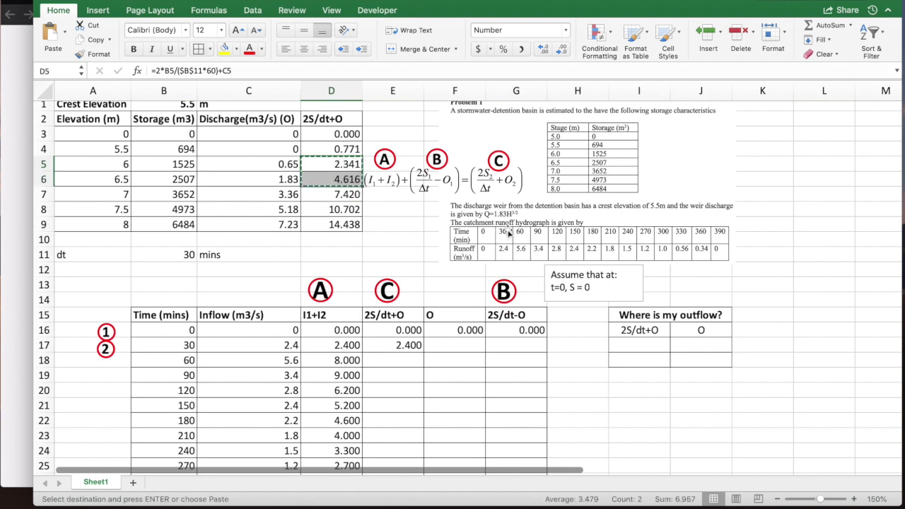
pyautogui.click(639, 343)
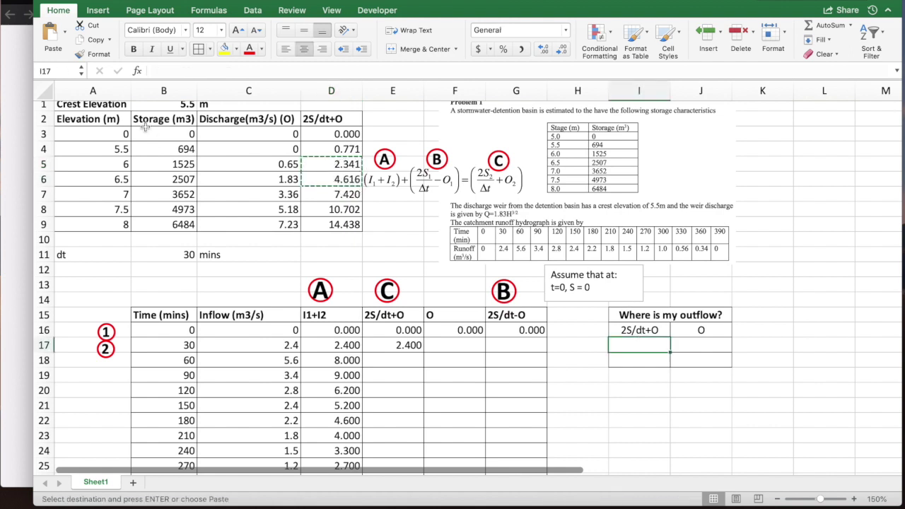
pyautogui.click(65, 32)
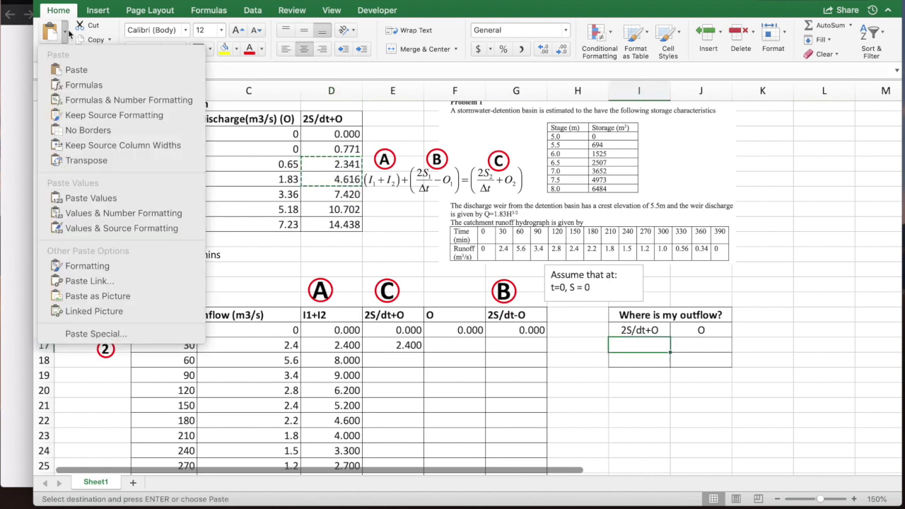
pyautogui.click(90, 198)
# Copy the discharges in C5:C6, paste them as values into J17:J18, and compare the two bracketing pairs
pyautogui.click(691, 344)
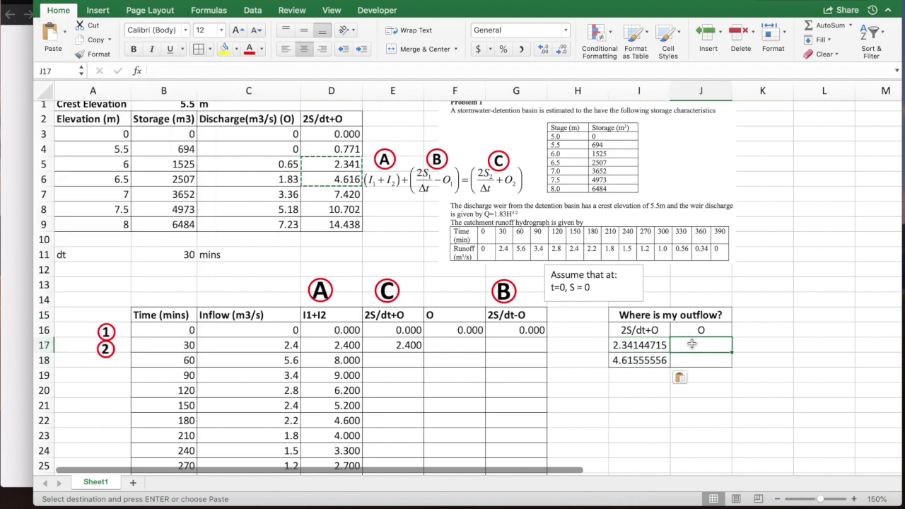
pyautogui.click(283, 164)
pyautogui.moveTo(283, 164); pyautogui.dragTo(273, 186)
pyautogui.hotkey('ctrl', 'c')
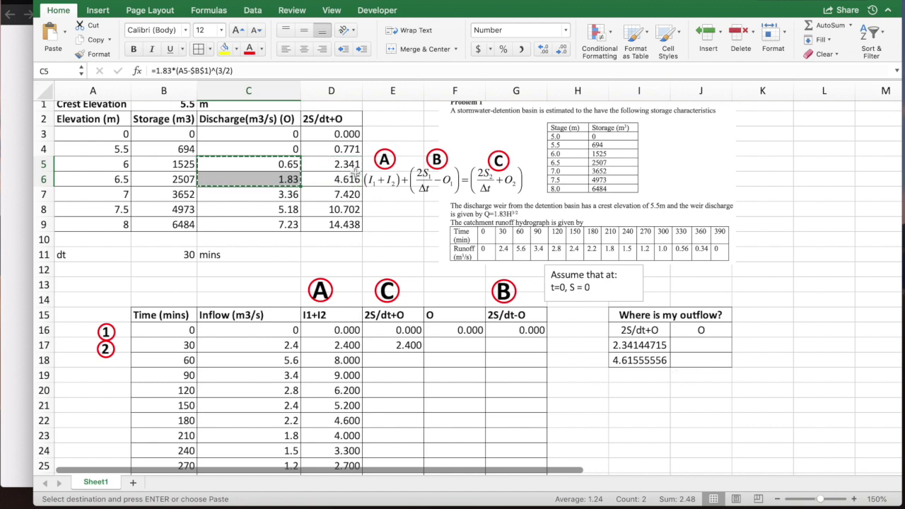
pyautogui.click(707, 346)
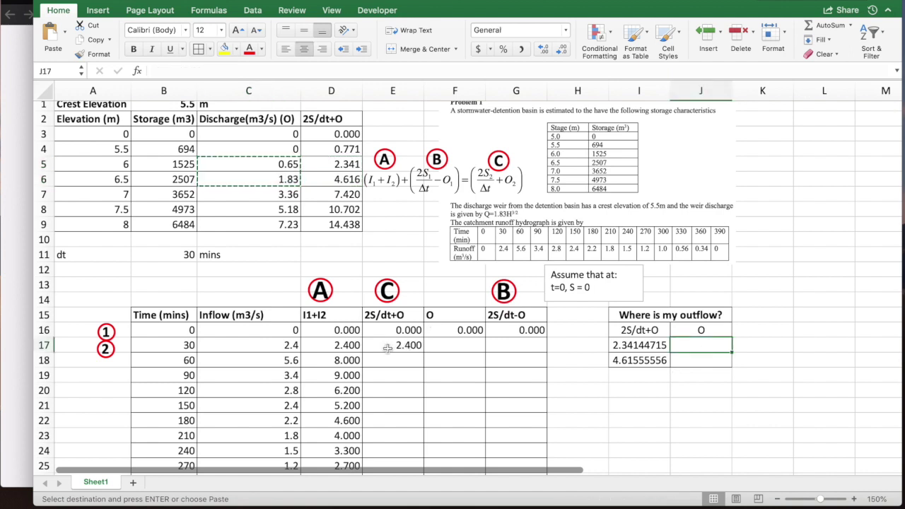
pyautogui.click(65, 31)
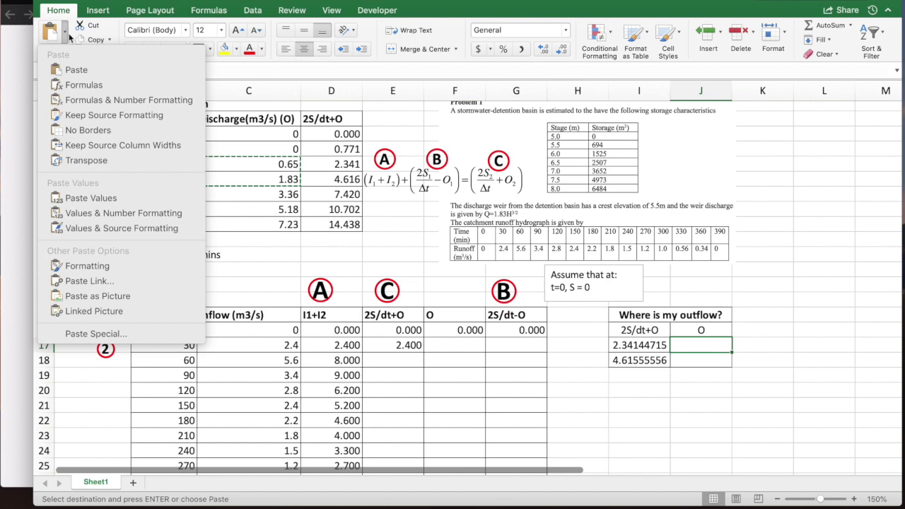
pyautogui.click(100, 198)
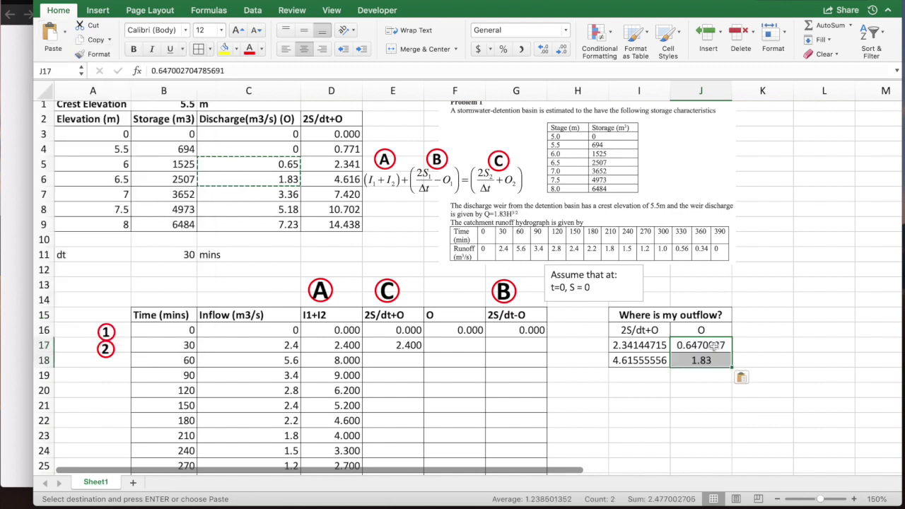
pyautogui.moveTo(655, 345); pyautogui.dragTo(652, 361)
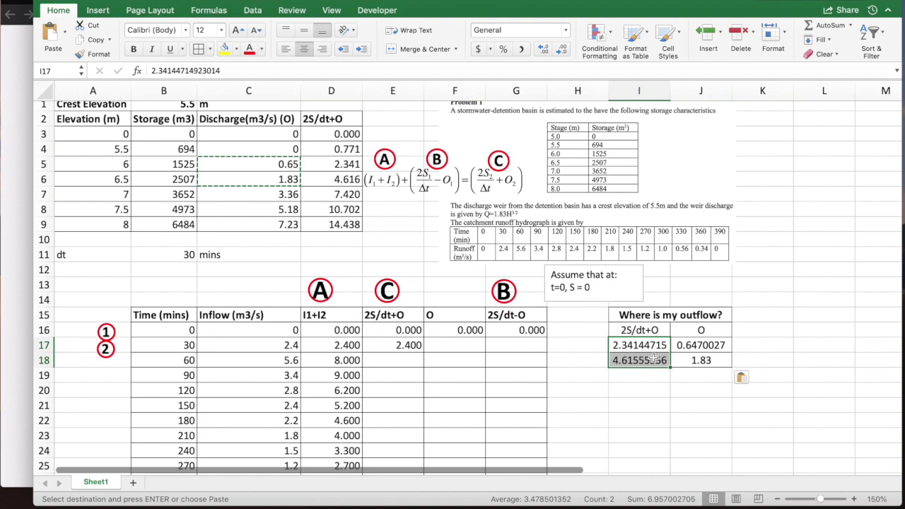
pyautogui.moveTo(700, 344); pyautogui.dragTo(704, 362)
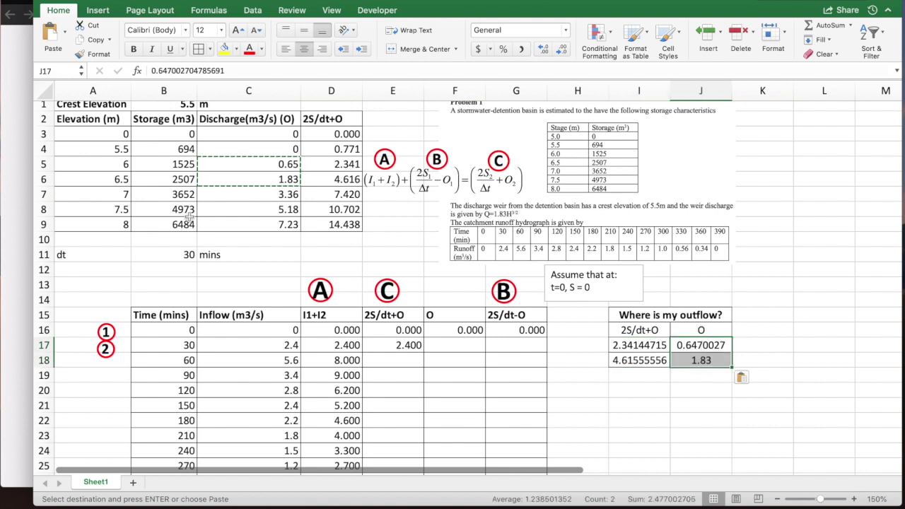
# Switch to the browser's linear interpolation calculator and arrange it side by side with the Excel worksheet
pyautogui.click(8, 240)
pyautogui.click(41, 2)
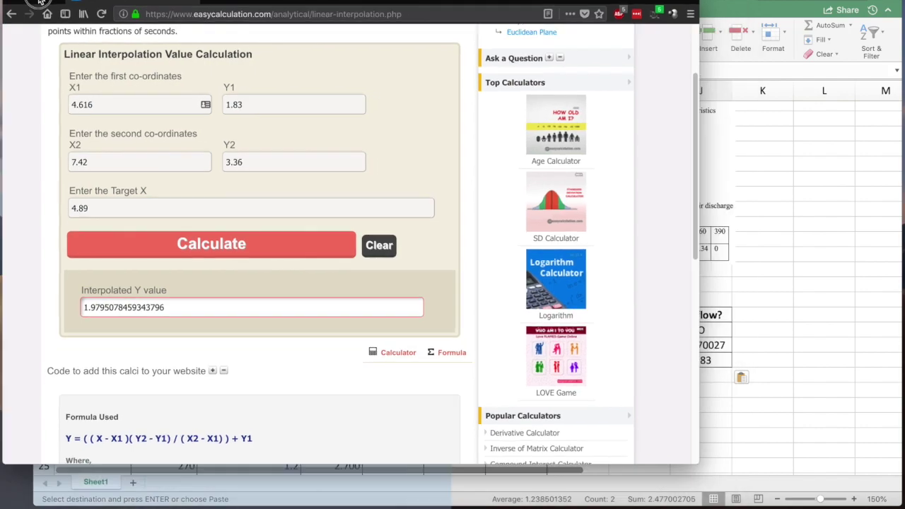
pyautogui.moveTo(41, 2); pyautogui.dragTo(29, 8)
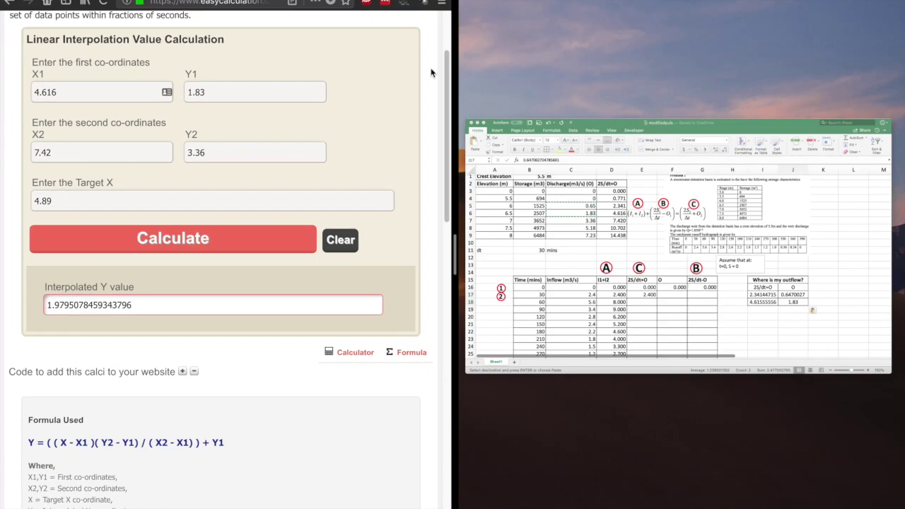
pyautogui.click(532, 159)
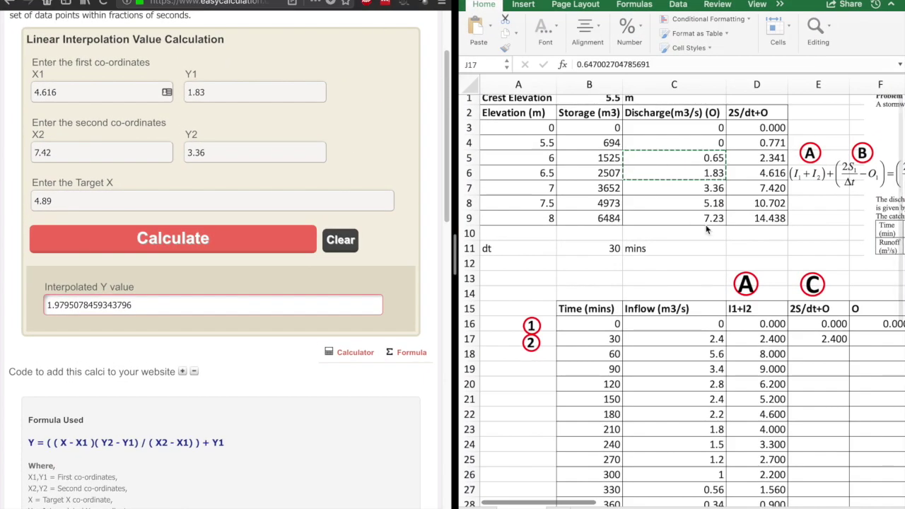
# Set the calculator's first X coordinate (X1) to 2.34 and the second X coordinate (X2) to 4.61
pyautogui.hscroll(5, 707, 229)
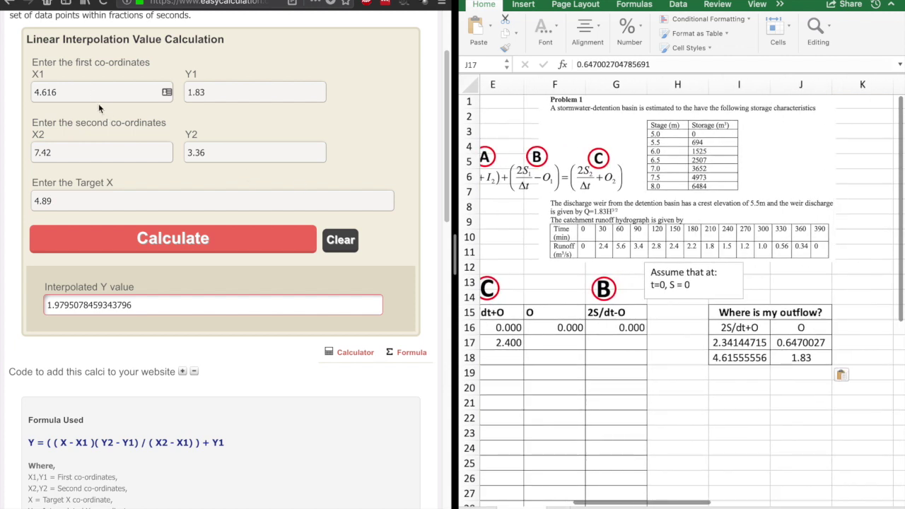
pyautogui.click(91, 92)
pyautogui.doubleClick(91, 92)
pyautogui.press('BackSpace')
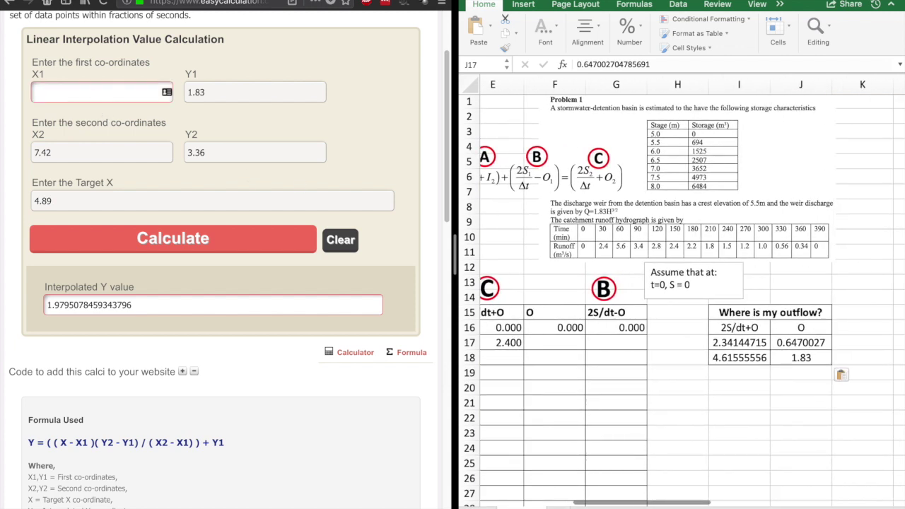
pyautogui.write('2.34')
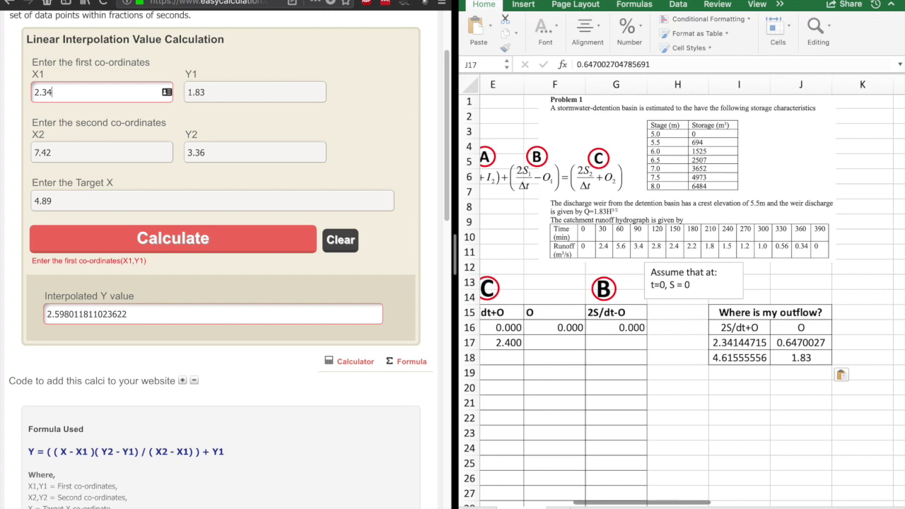
pyautogui.click(63, 157)
pyautogui.press('BackSpace')
pyautogui.press('BackSpace')
pyautogui.press('BackSpace')
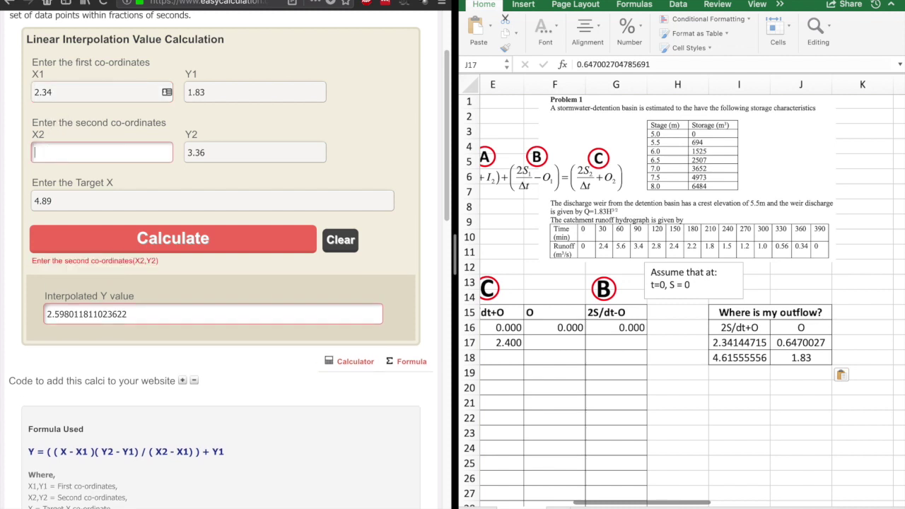
pyautogui.write('4.61')
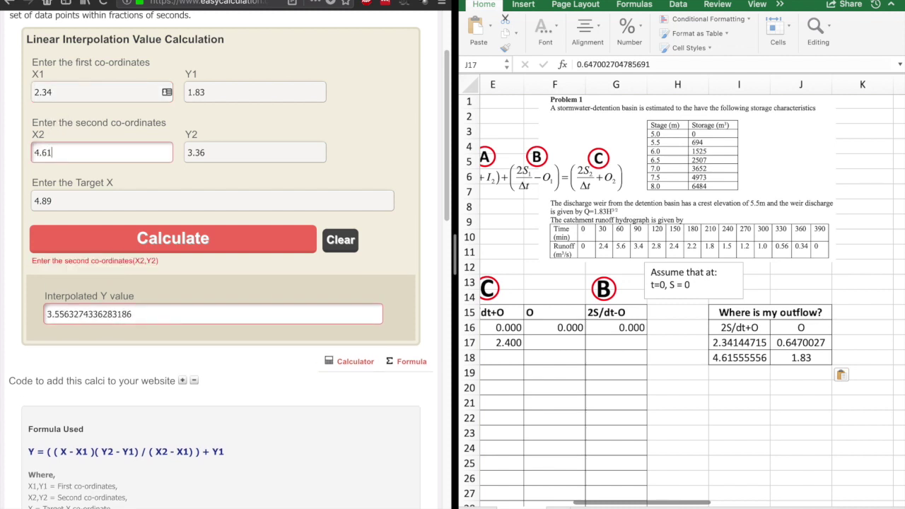
# Set the calculator's Y1 to 0.65 and Y2 to 1.83
pyautogui.click(218, 93)
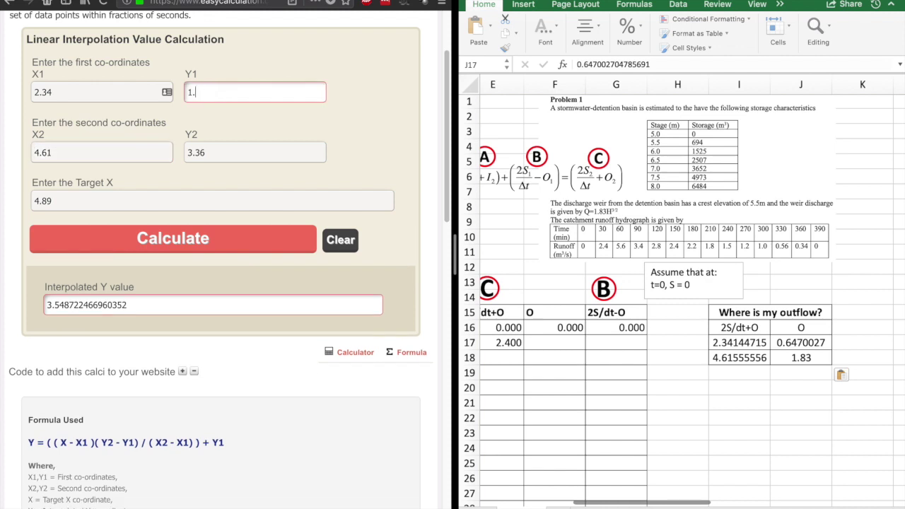
pyautogui.press('BackSpace')
pyautogui.press('BackSpace')
pyautogui.write('0.64')
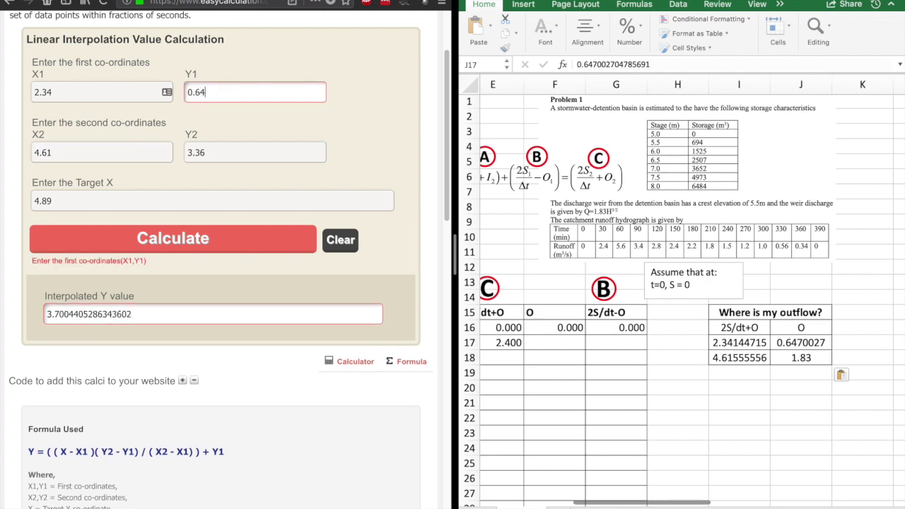
pyautogui.write('5')
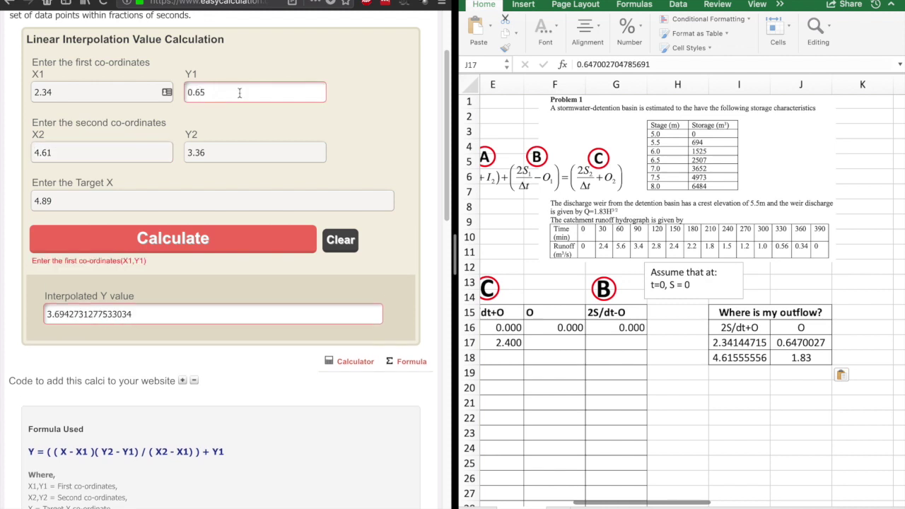
pyautogui.click(257, 149)
pyautogui.press('BackSpace')
pyautogui.press('BackSpace')
pyautogui.write('1.83')
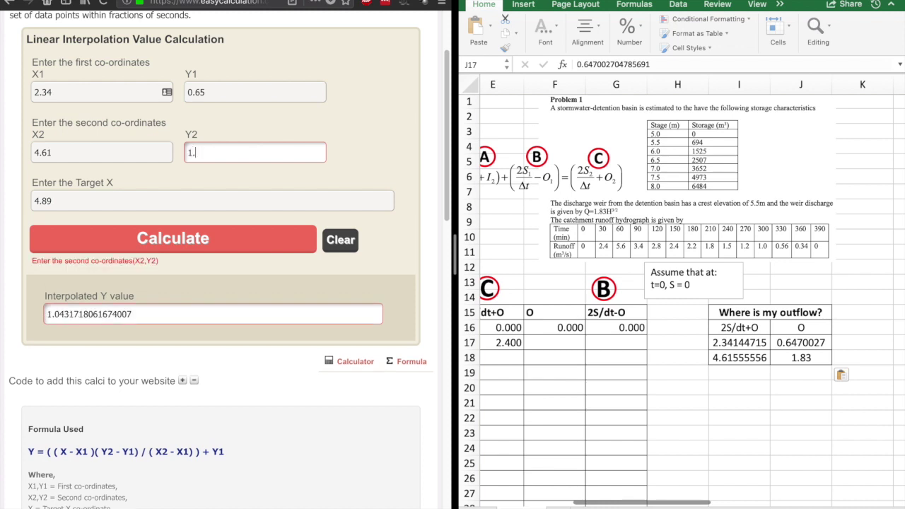
# Set the target X to 2.4 and calculate the interpolated Y value
pyautogui.click(221, 202)
pyautogui.press('BackSpace')
pyautogui.press('BackSpace')
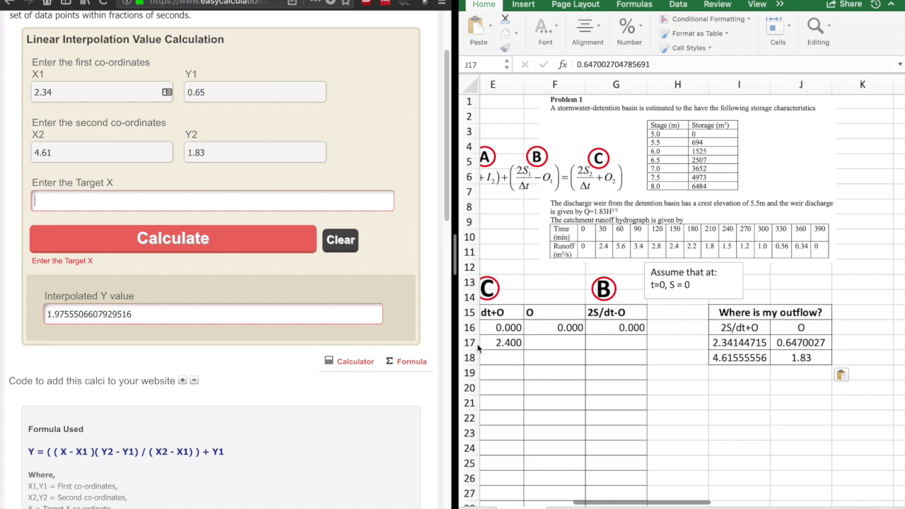
pyautogui.write('2.4')
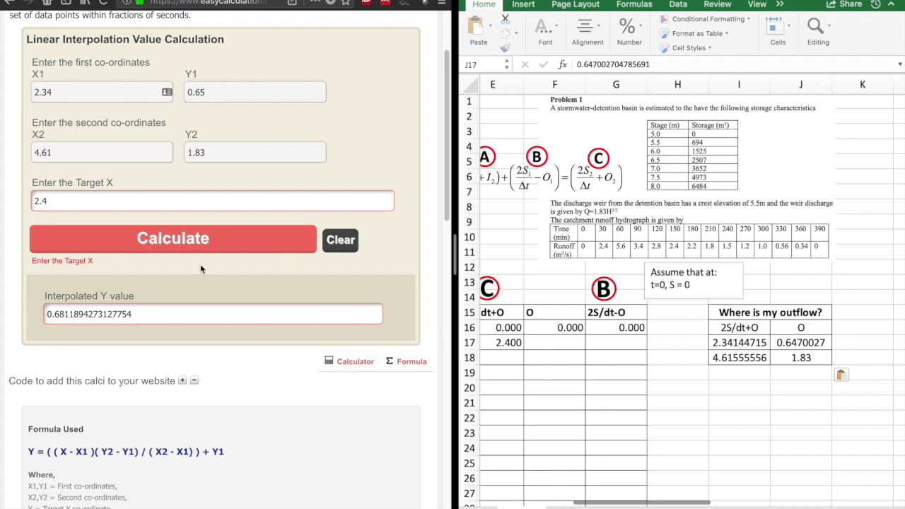
pyautogui.click(174, 248)
pyautogui.scroll(-1, 183, 281)
pyautogui.scroll(-1, 183, 280)
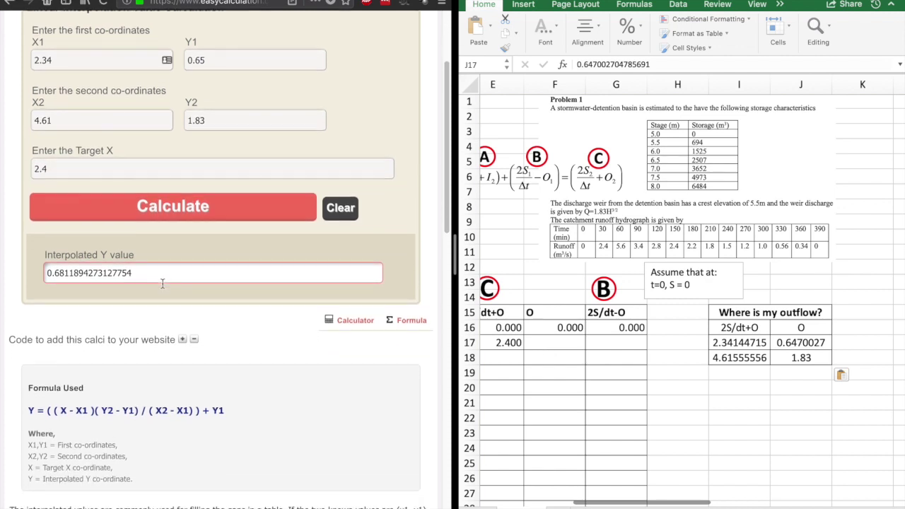
# Enter the interpolated outflow 0.681 in F17 of the routing table
pyautogui.hotkey('shift', 'Down')
pyautogui.click(572, 346)
pyautogui.write('0.68')
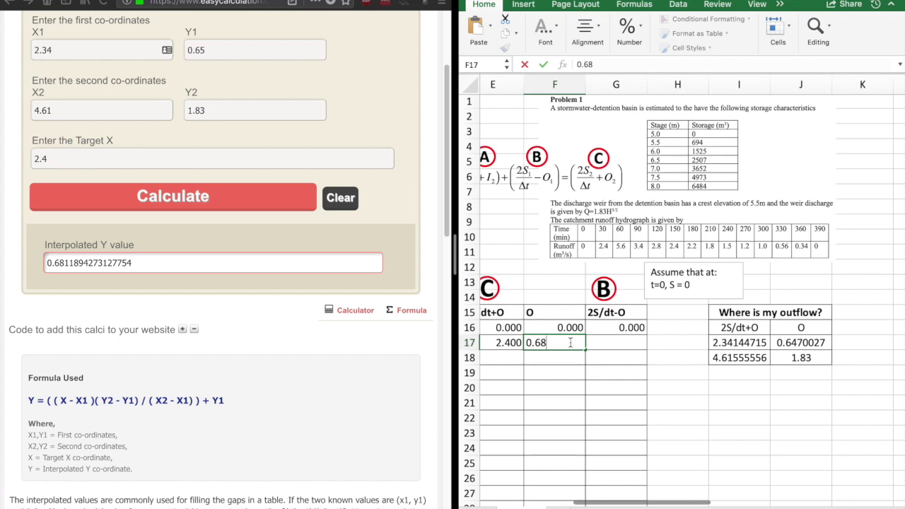
pyautogui.write('1')
pyautogui.press('Tab')
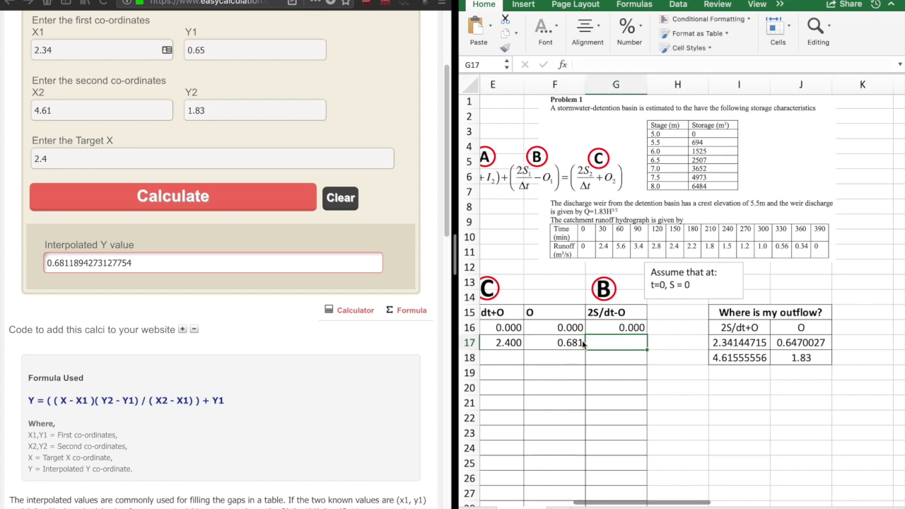
# Compute 2S/dt-O for the 30-minute row in G17 with the formula =E17-2*F17
pyautogui.hscroll(-3, 642, 388)
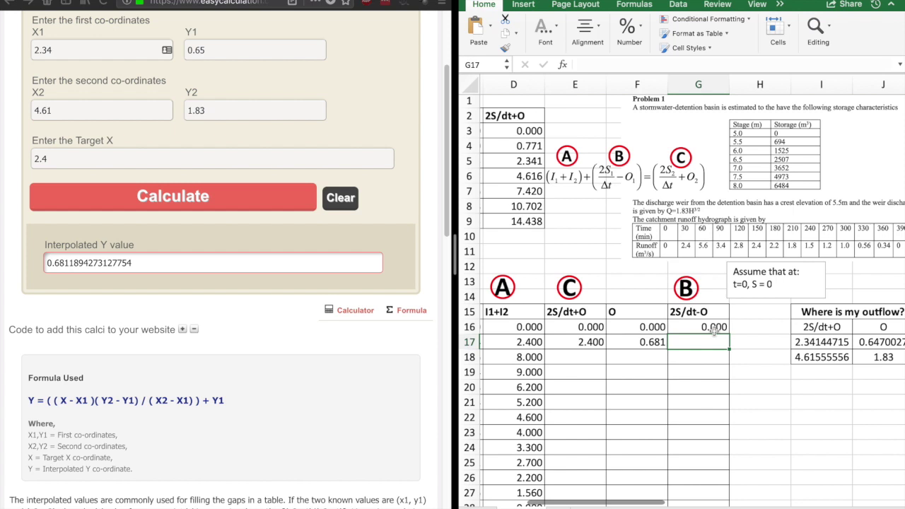
pyautogui.write('=')
pyautogui.click(584, 342)
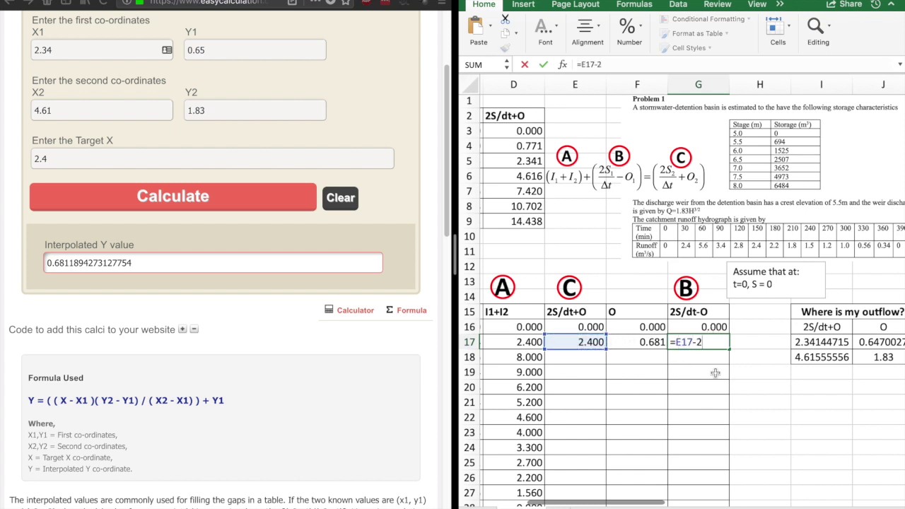
pyautogui.click(648, 343)
pyautogui.press('Return')
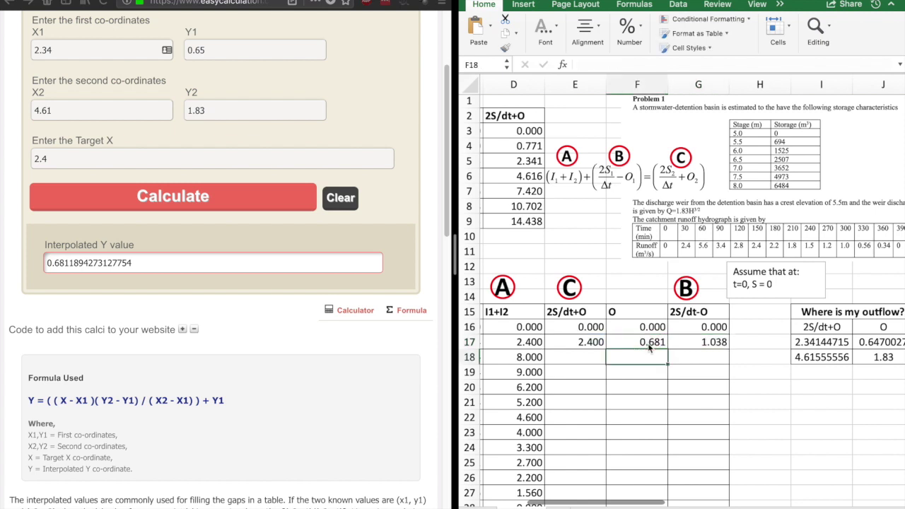
# Shift the circled markers 1 and 2 down one row so they sit beside the 30- and 60-minute rows
pyautogui.click(698, 342)
pyautogui.click(594, 357)
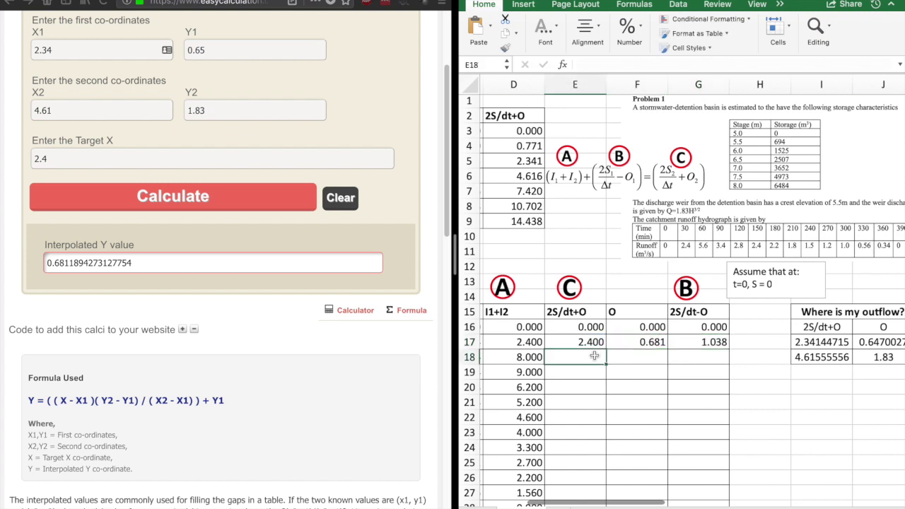
pyautogui.hscroll(-5, 594, 357)
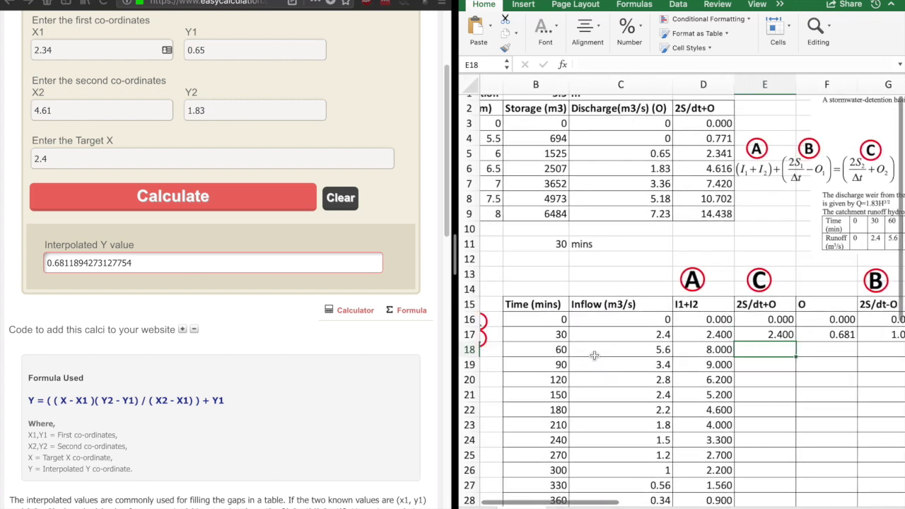
pyautogui.moveTo(535, 335)
pyautogui.mouseDown()
pyautogui.moveTo(539, 347)
pyautogui.moveTo(542, 319)
pyautogui.moveTo(542, 329)
pyautogui.mouseUp()
pyautogui.scroll(-1, 696, 361)
pyautogui.hscroll(2, 696, 360)
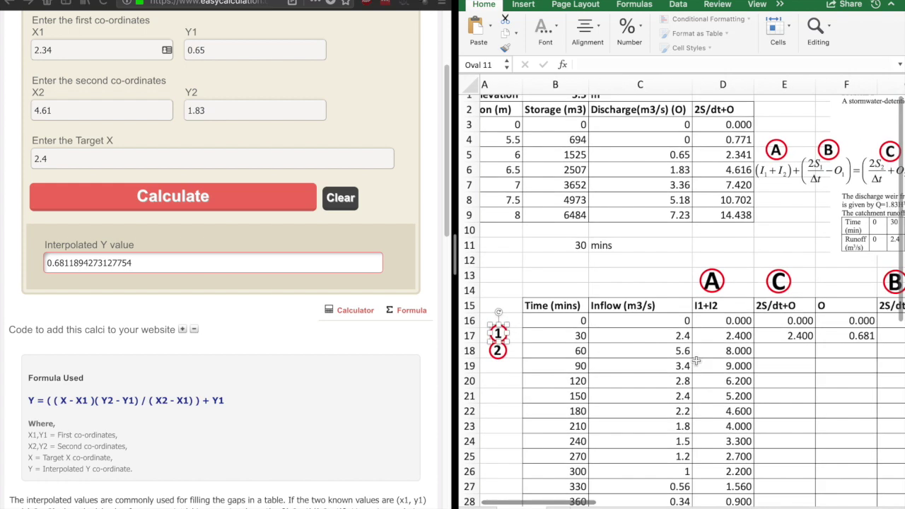
# Compute 2S/dt+O for the 60-minute row in E18 with the formula =D18+G17
pyautogui.click(788, 333)
pyautogui.hscroll(1, 793, 334)
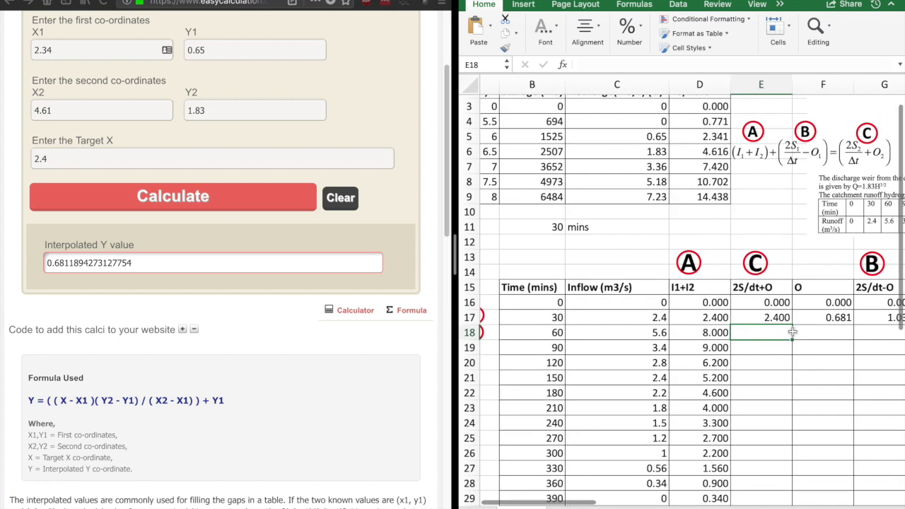
pyautogui.hscroll(-1, 793, 333)
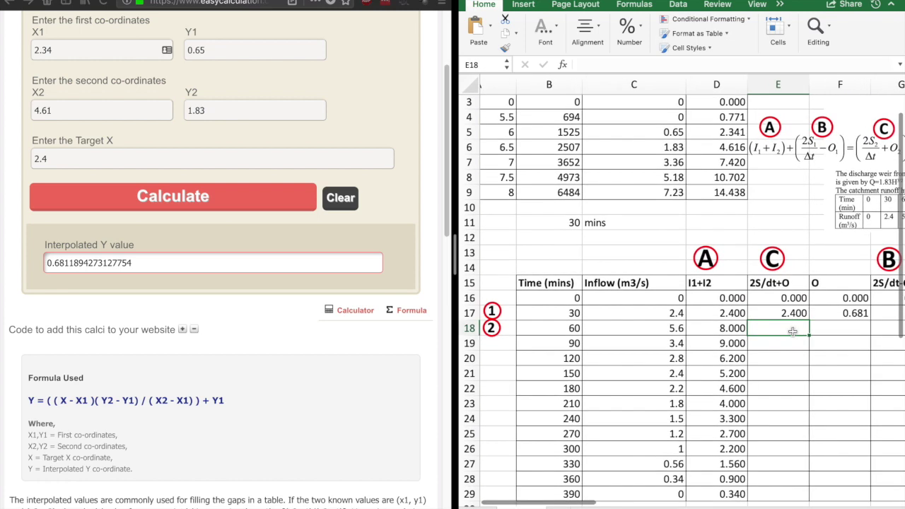
pyautogui.write('=')
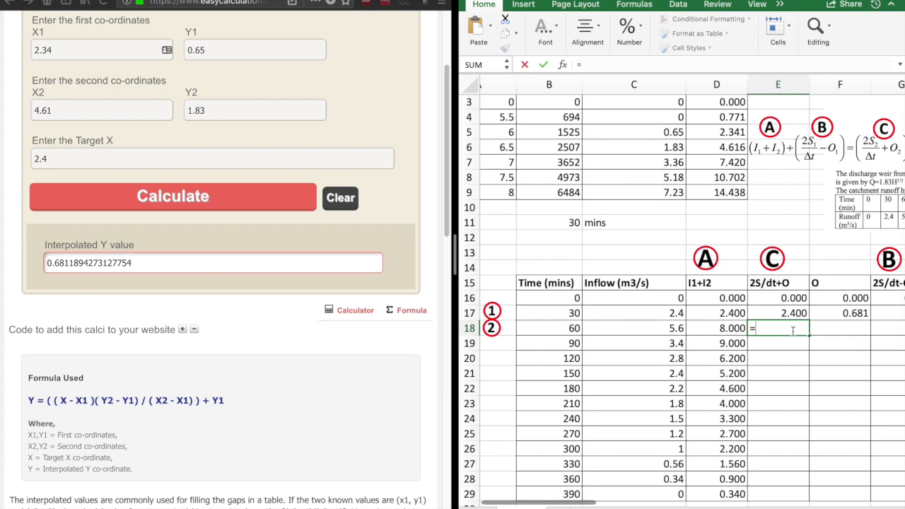
pyautogui.click(732, 331)
pyautogui.write('+')
pyautogui.hscroll(3, 822, 355)
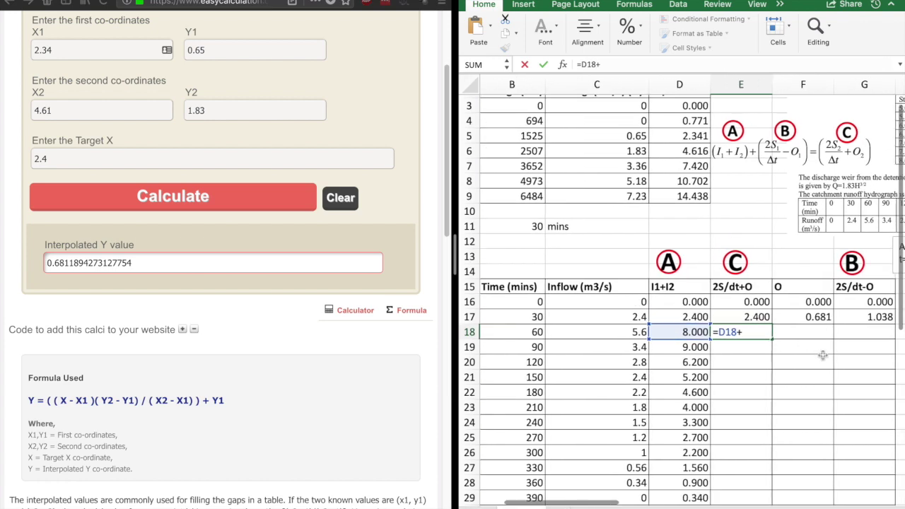
pyautogui.click(839, 314)
pyautogui.press('Return')
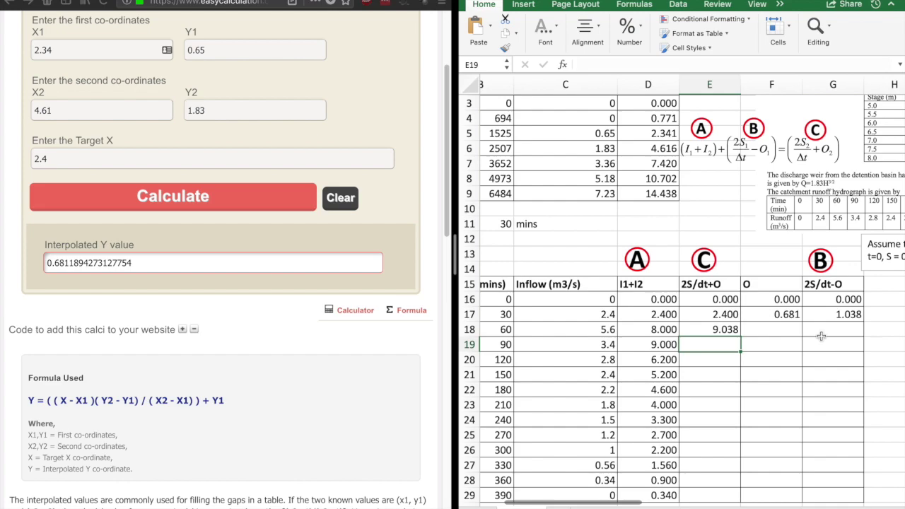
# Copy the bracketing 2S/dt+O values in D7:D8 and paste them as values into I17:I18 of the "Where is my outflow?" table
pyautogui.click(787, 331)
pyautogui.hscroll(2, 787, 331)
pyautogui.scroll(1, 787, 331)
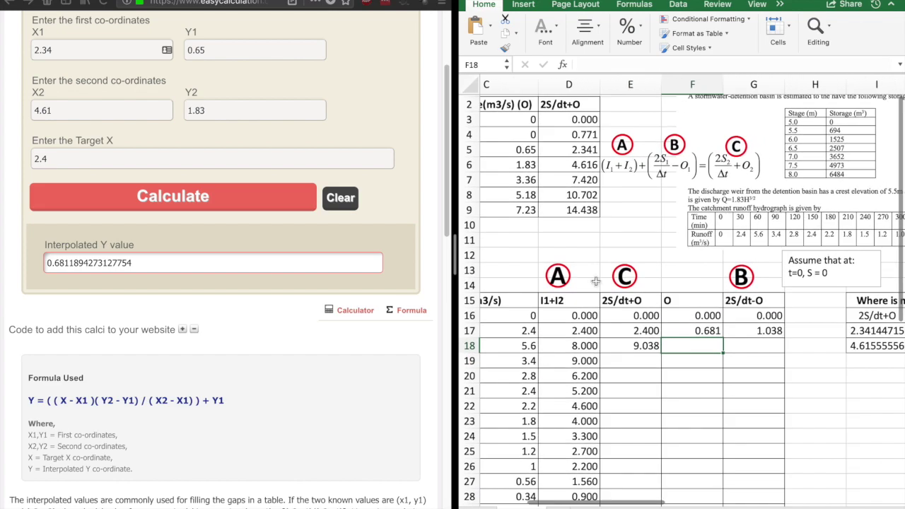
pyautogui.hscroll(-2, 596, 281)
pyautogui.scroll(1, 596, 281)
pyautogui.moveTo(669, 175)
pyautogui.mouseDown()
pyautogui.moveTo(665, 190)
pyautogui.moveTo(671, 177)
pyautogui.moveTo(679, 206)
pyautogui.mouseUp()
pyautogui.click(664, 191)
pyautogui.press('super+c')
pyautogui.hscroll(3, 762, 256)
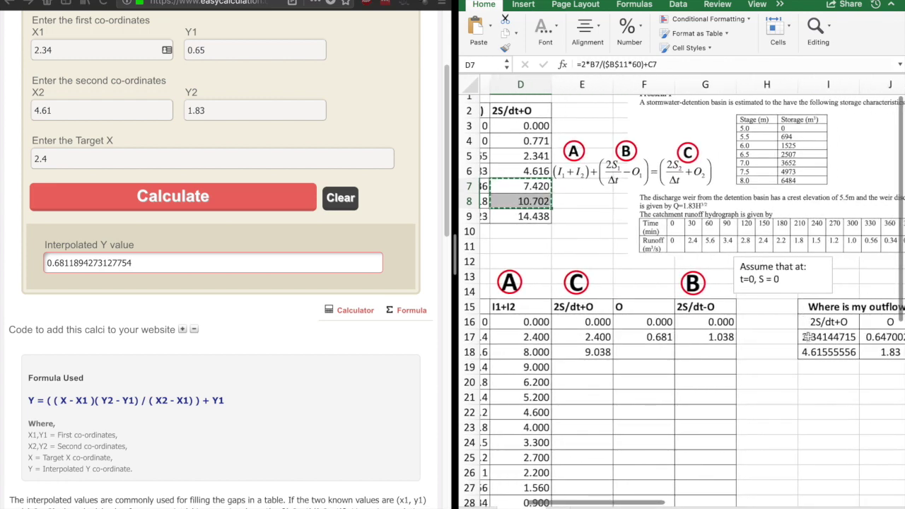
pyautogui.click(807, 338)
pyautogui.click(493, 31)
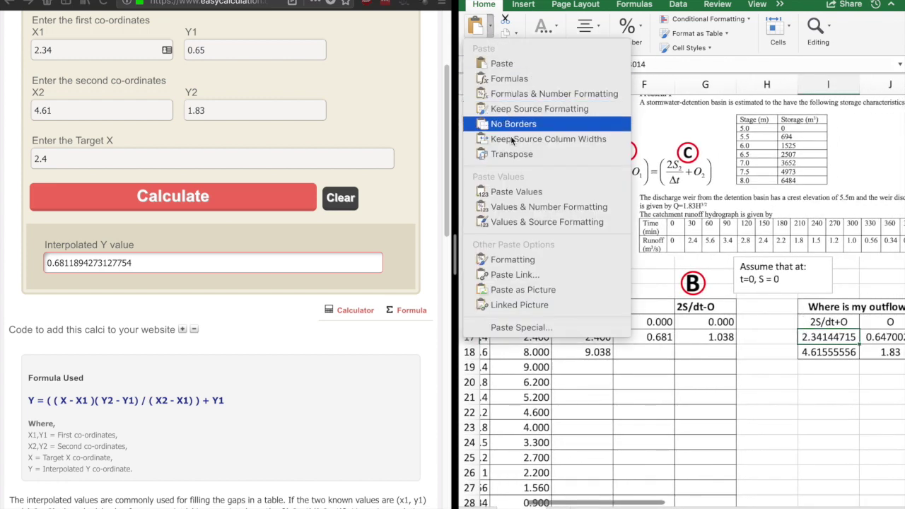
pyautogui.click(554, 190)
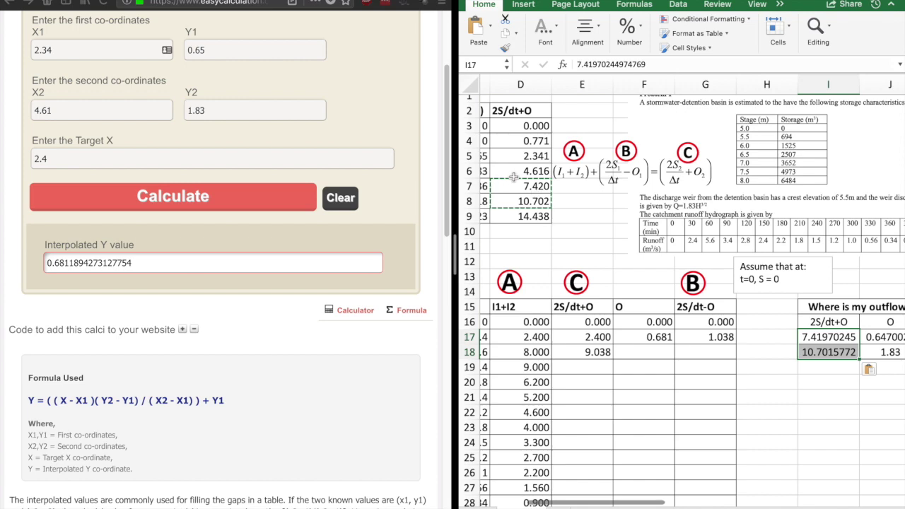
# Copy the matching discharges in C7:C8 and paste them as values into J17:J18
pyautogui.hscroll(-2, 516, 189)
pyautogui.hscroll(-2, 515, 191)
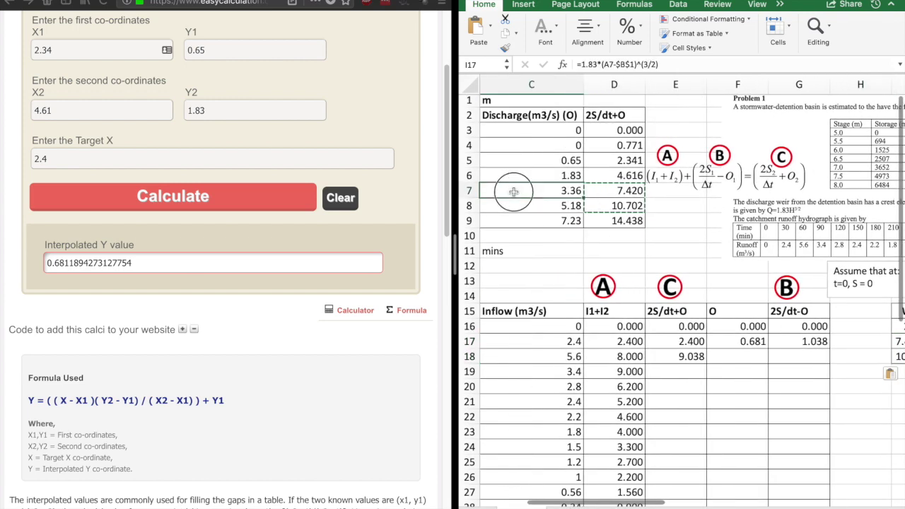
pyautogui.moveTo(515, 191); pyautogui.dragTo(514, 212)
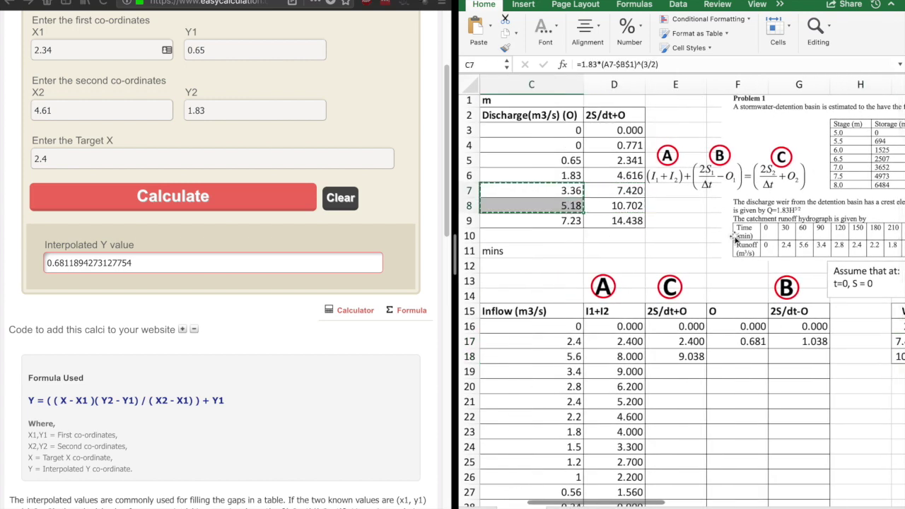
pyautogui.hscroll(10, 738, 240)
pyautogui.click(753, 343)
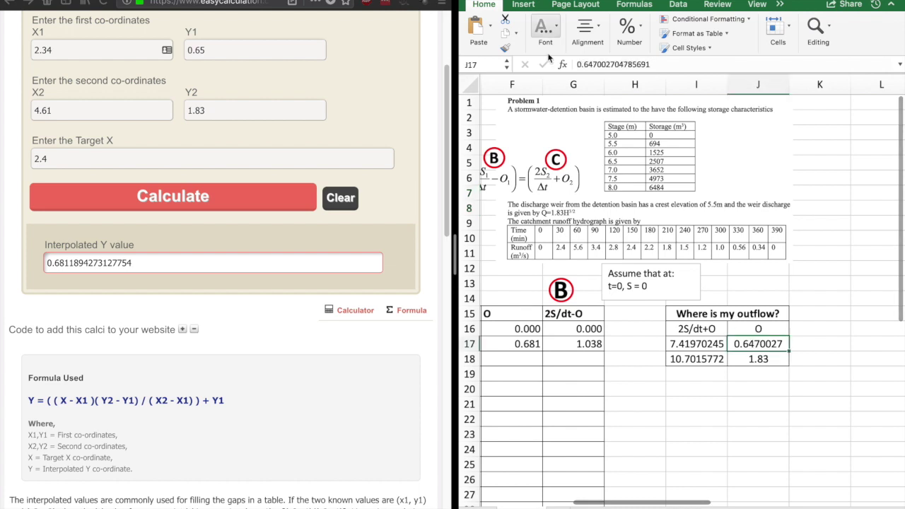
pyautogui.click(490, 27)
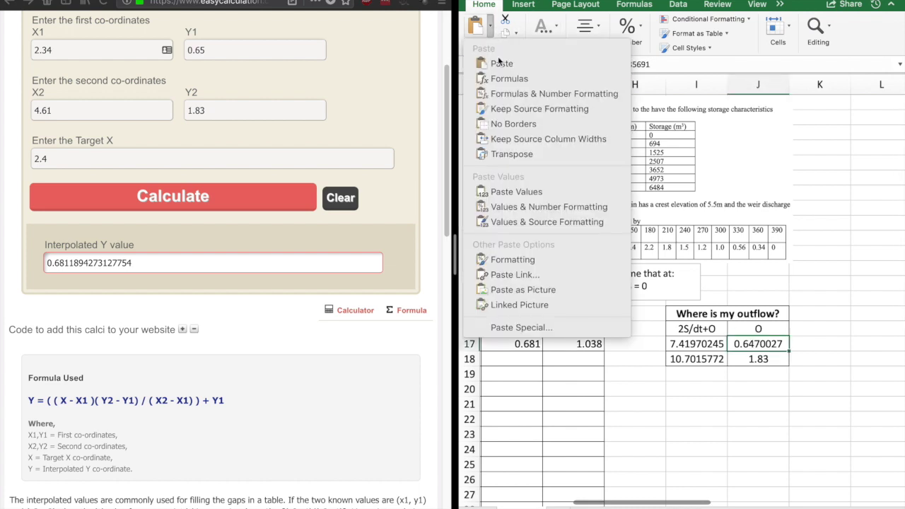
pyautogui.click(514, 192)
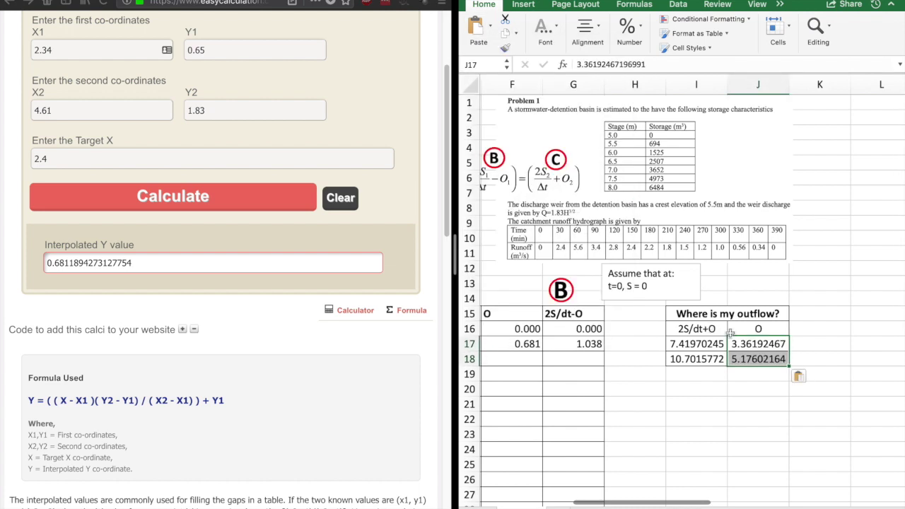
# Set the interpolation calculator's first co-ordinates to X1 7.42 and Y1 3.36
pyautogui.click(746, 342)
pyautogui.click(88, 51)
pyautogui.press('BackSpace')
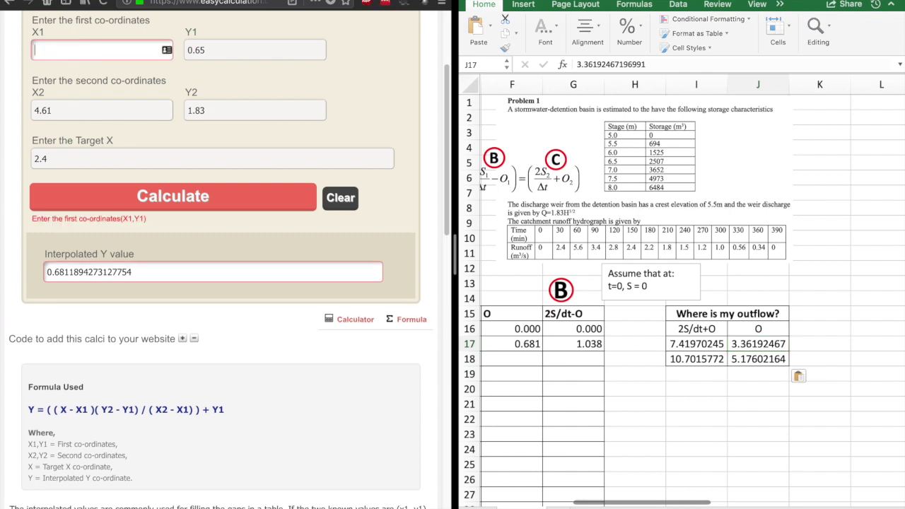
pyautogui.write('7.42')
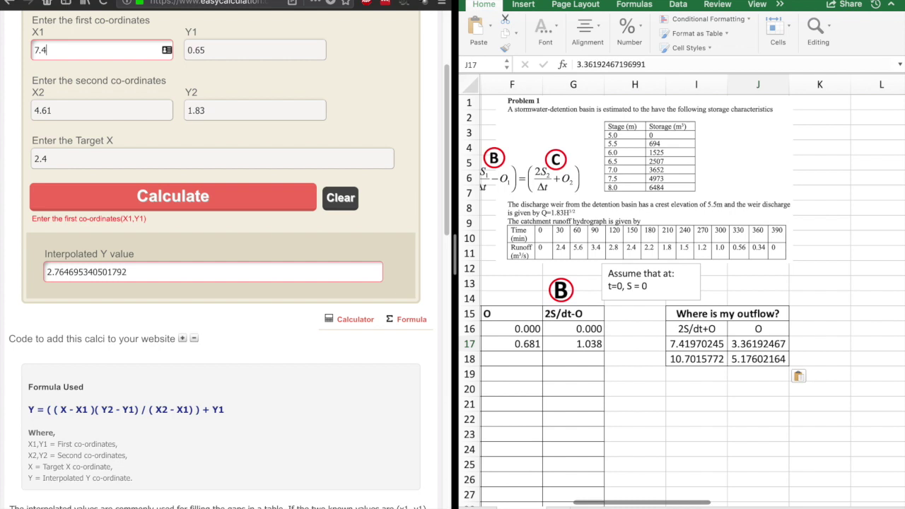
pyautogui.click(225, 50)
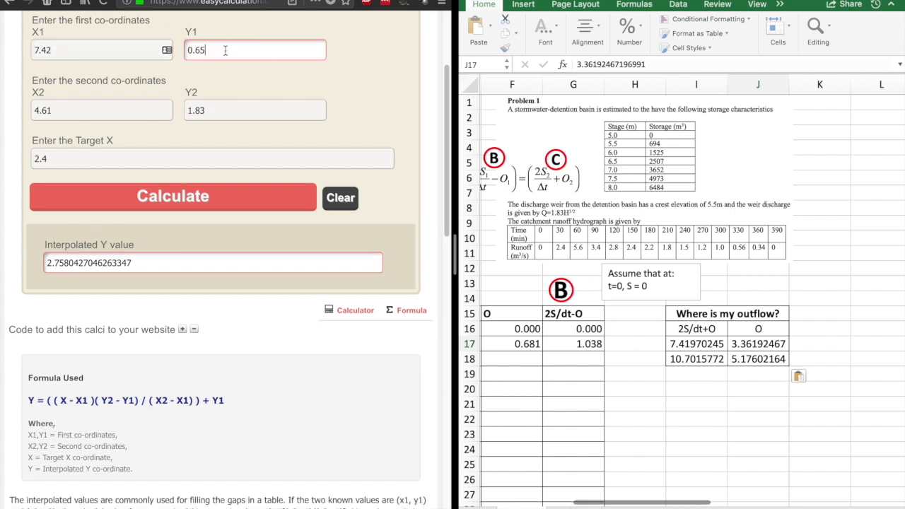
pyautogui.write('3.3')
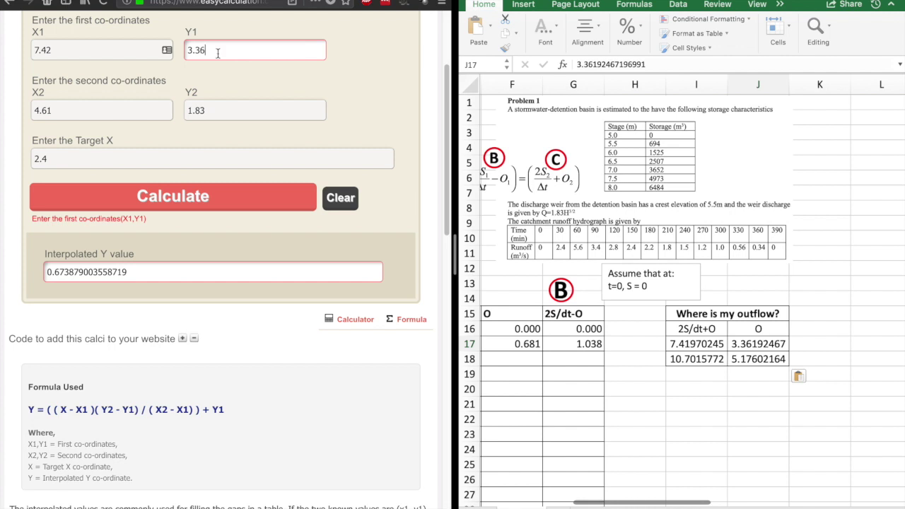
# Set the calculator's second co-ordinates to X2 10.7 and Y2 5.176
pyautogui.click(114, 106)
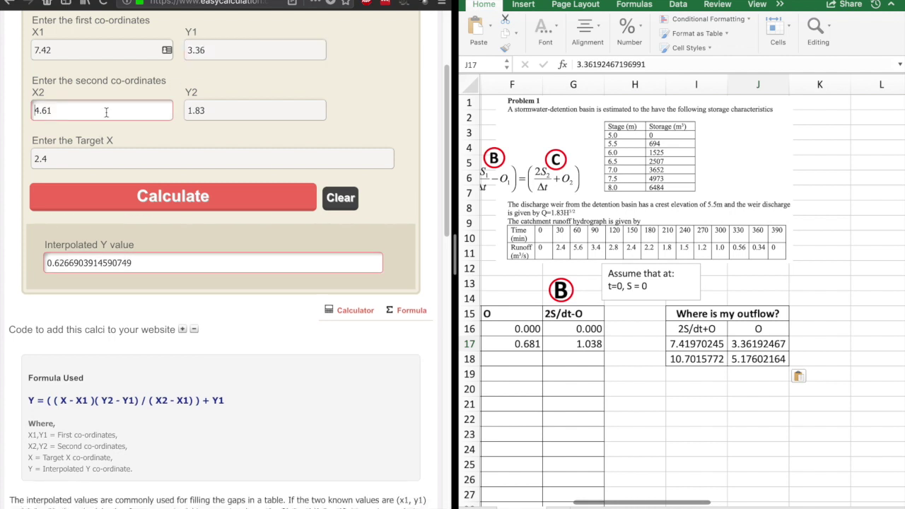
pyautogui.press('Home')
pyautogui.write('10.')
pyautogui.press('Right')
pyautogui.press('Delete')
pyautogui.press('Left')
pyautogui.write('7')
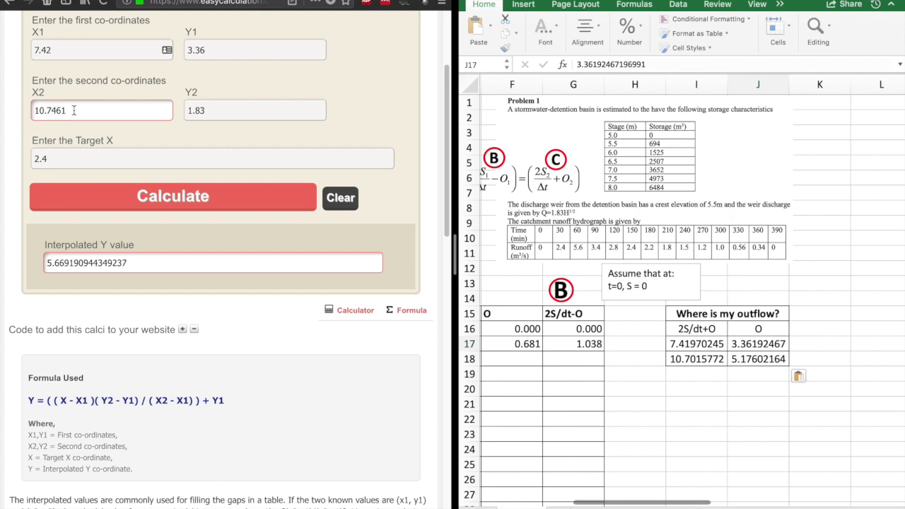
pyautogui.click(228, 104)
pyautogui.press('Home')
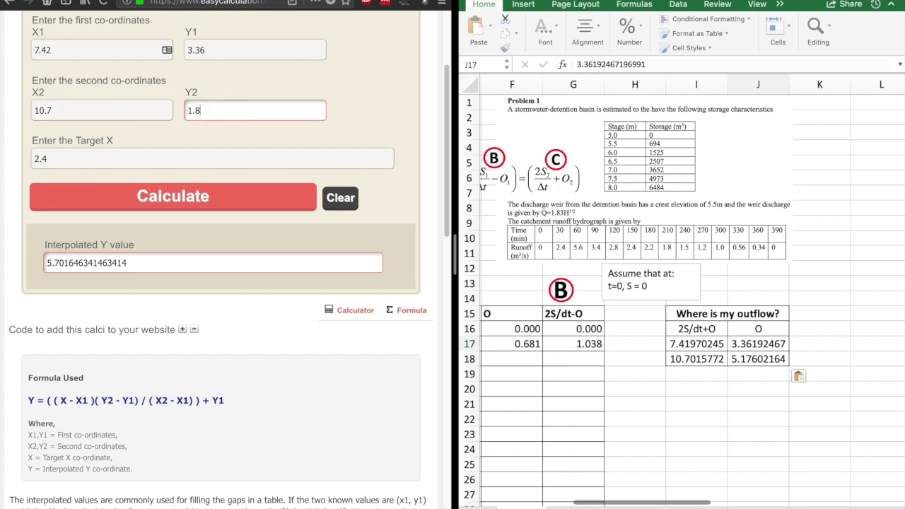
pyautogui.write('5.17')
pyautogui.press('BackSpace')
pyautogui.write('8')
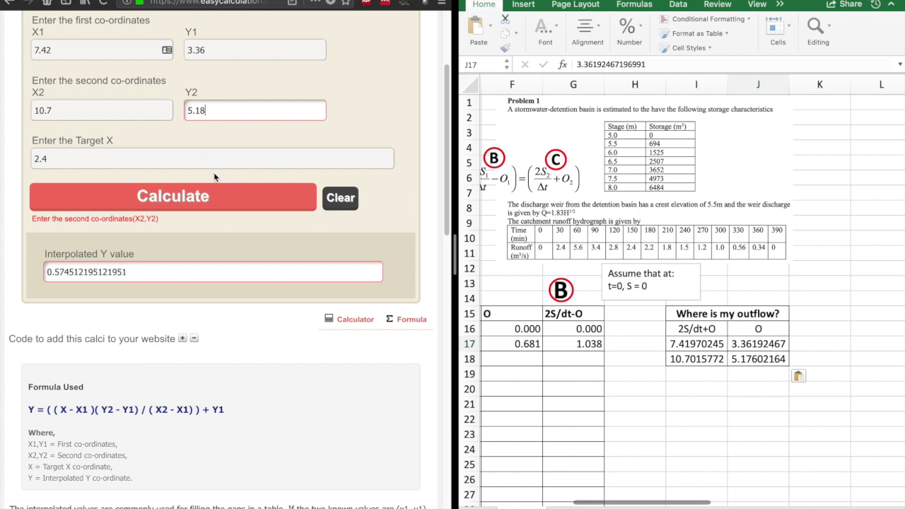
pyautogui.write('76')
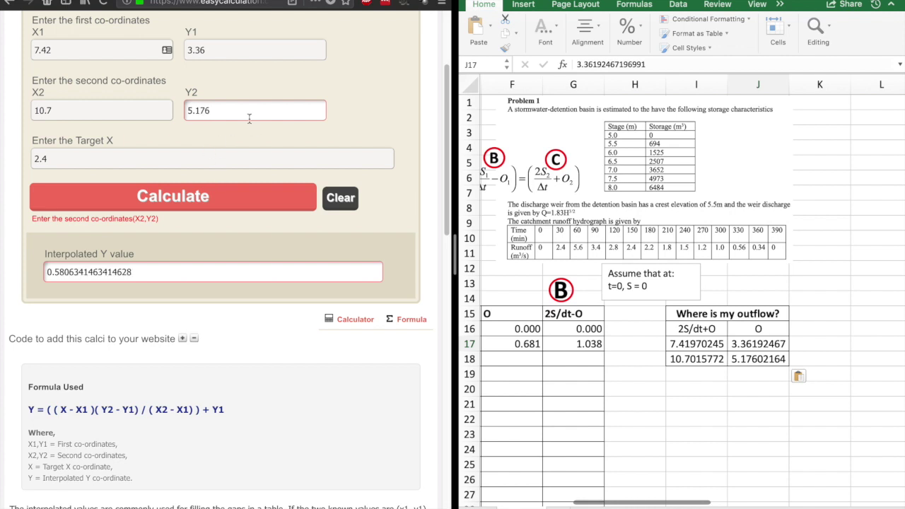
# Set the target X to 9.038, the 60-minute 2S/dt+O value, and calculate the interpolated Y
pyautogui.click(175, 156)
pyautogui.press('BackSpace')
pyautogui.press('BackSpace')
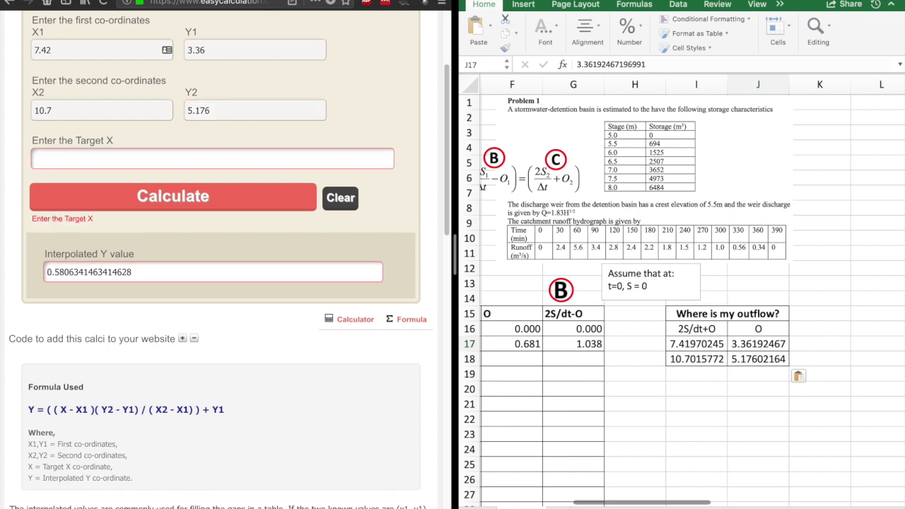
pyautogui.hscroll(-3, 509, 270)
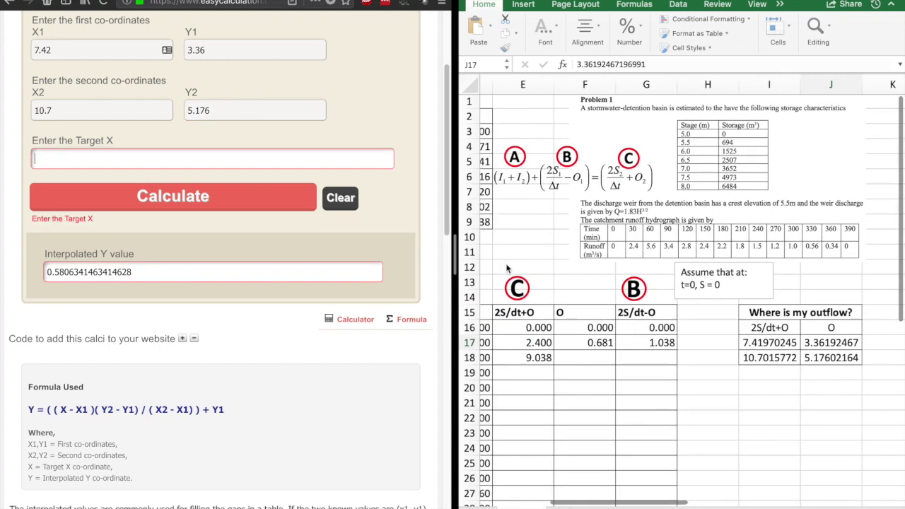
pyautogui.write('9.038')
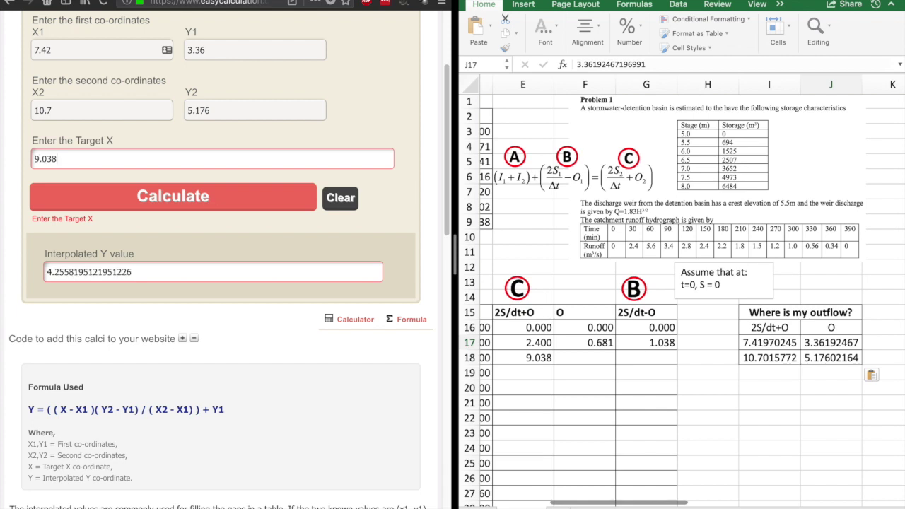
pyautogui.click(207, 206)
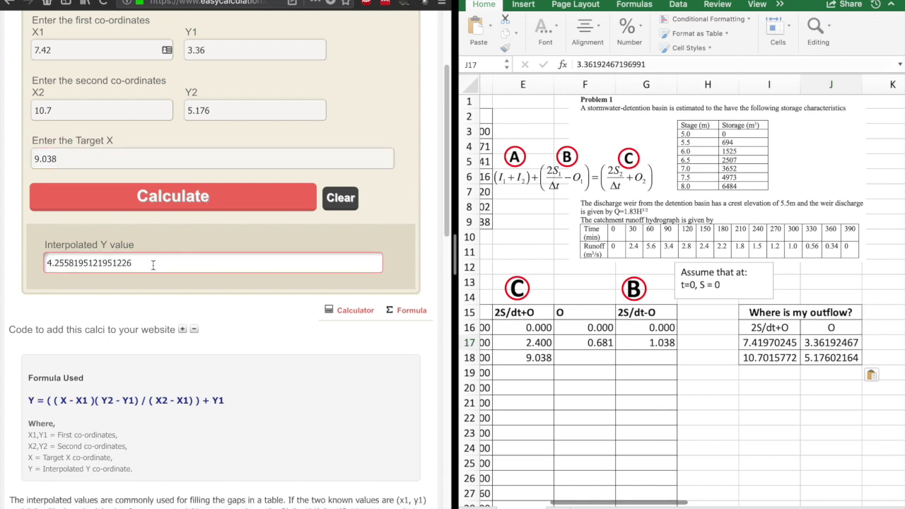
# Enter the interpolated outflow of 4.256 for the 60-minute row in F18 of the Excel sheet
pyautogui.click(598, 360)
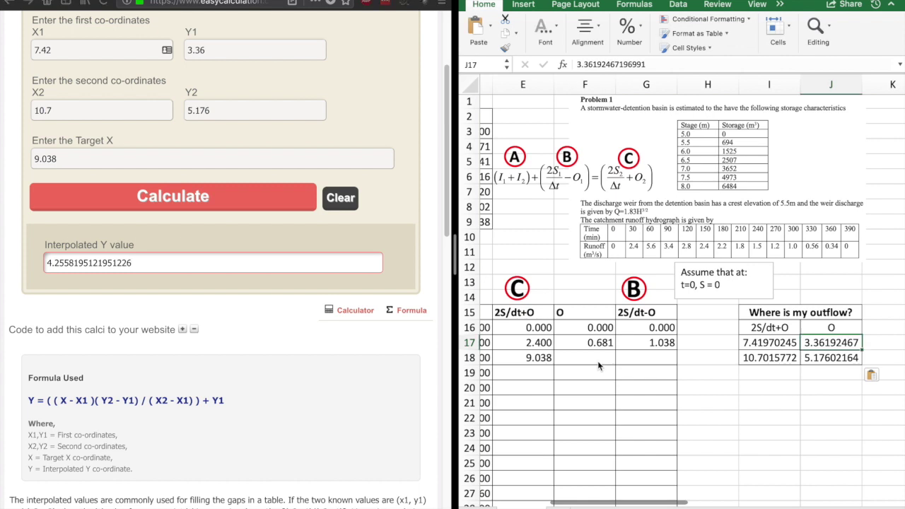
pyautogui.click(592, 359)
pyautogui.write('4.255')
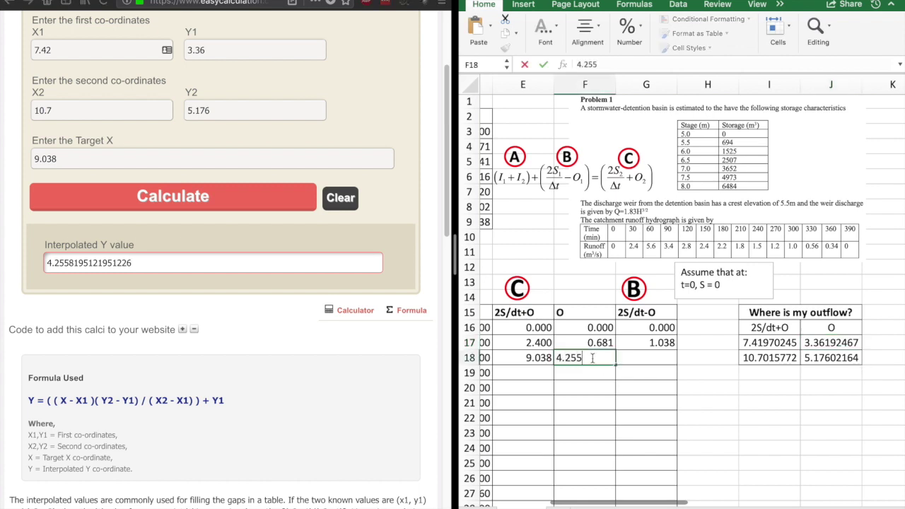
pyautogui.press('Tab')
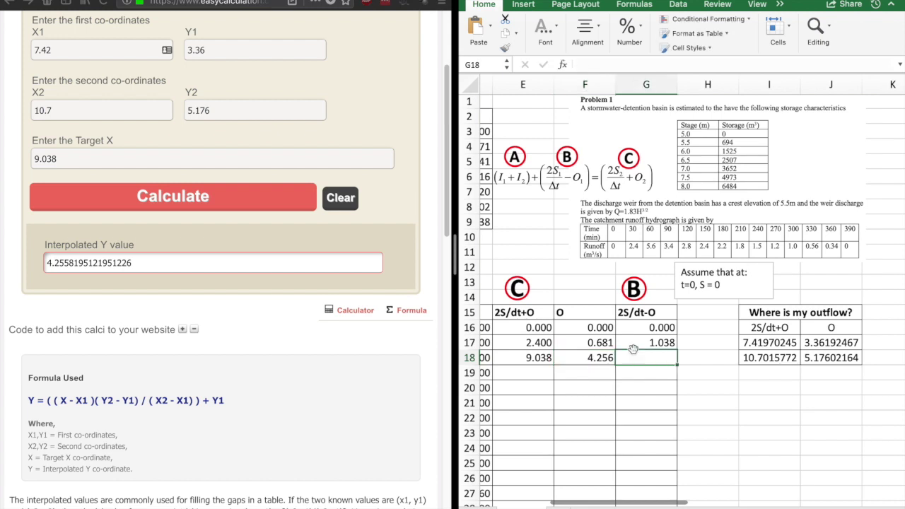
# Fill the 2S/dt-O formula from G17 down to G18, giving =E18-2*F18
pyautogui.click(671, 346)
pyautogui.moveTo(678, 351); pyautogui.dragTo(679, 364)
pyautogui.click(661, 359)
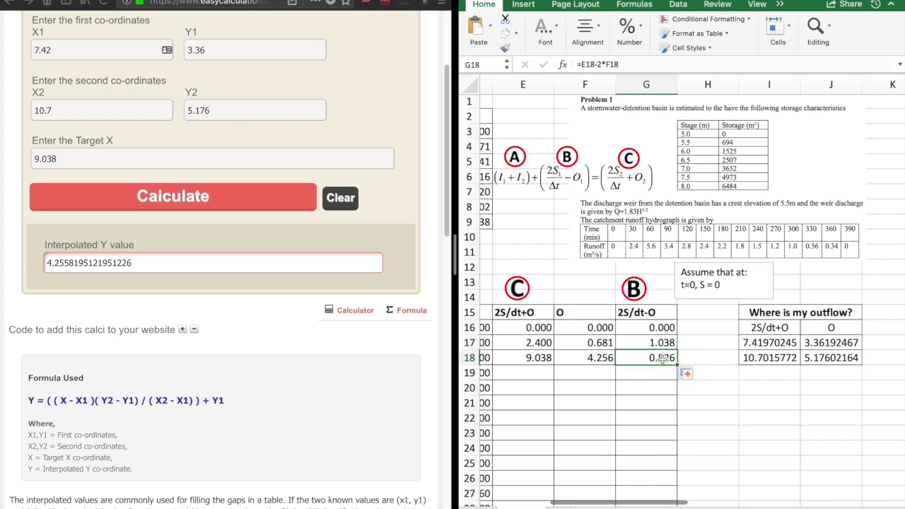
# Fill the 2S/dt+O formula in E18 and the 2S/dt-O formula in G18 down to row 29
pyautogui.hscroll(-2, 618, 377)
pyautogui.scroll(-3, 618, 377)
pyautogui.scroll(-5, 618, 377)
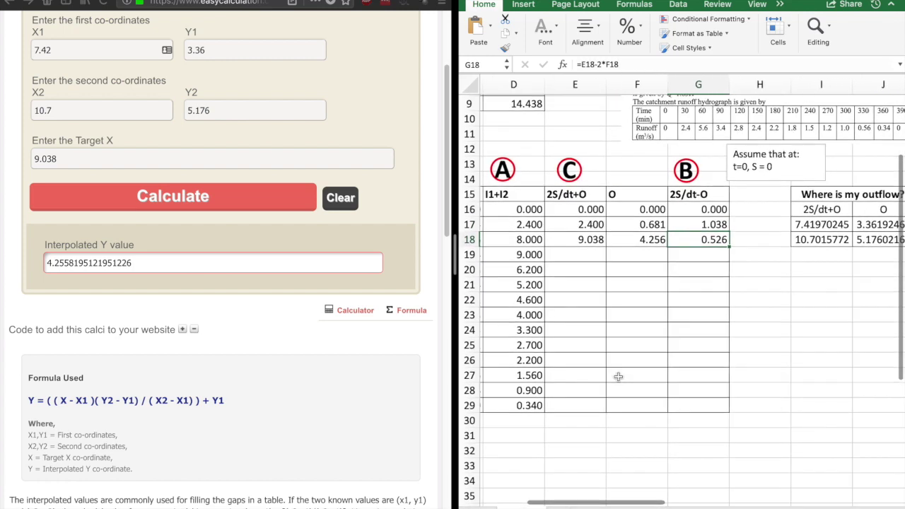
pyautogui.click(599, 241)
pyautogui.moveTo(606, 246); pyautogui.dragTo(598, 408)
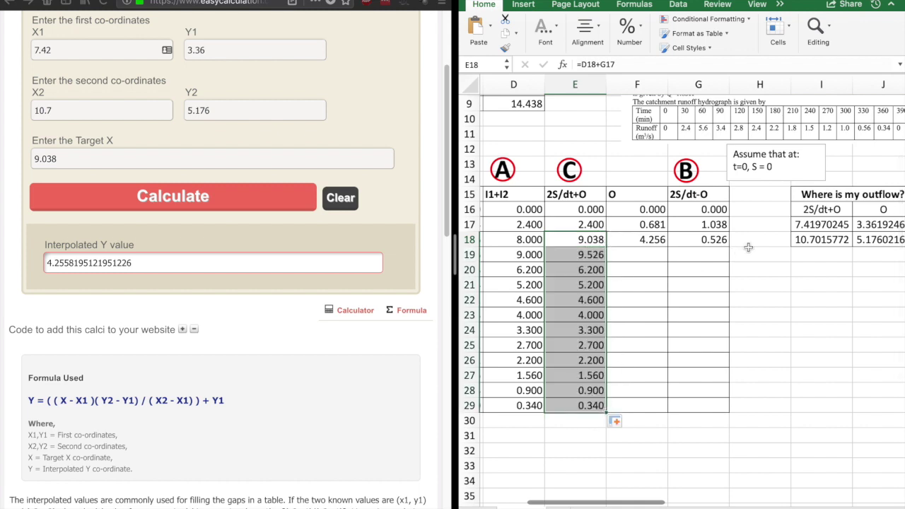
pyautogui.click(721, 241)
pyautogui.moveTo(728, 247); pyautogui.dragTo(730, 410)
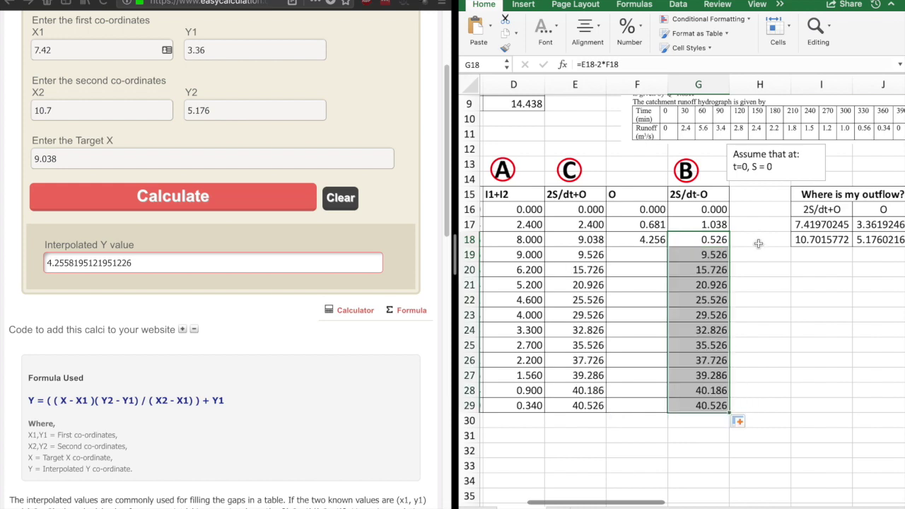
# Set the online calculator's target X to 9.526, the 2S/dt+O value in E19, and calculate the interpolated Y
pyautogui.scroll(3, 761, 256)
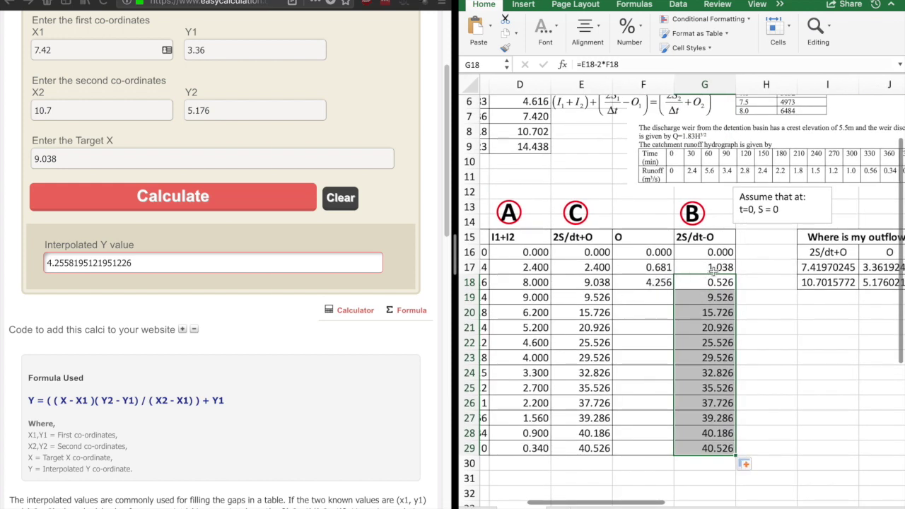
pyautogui.click(591, 299)
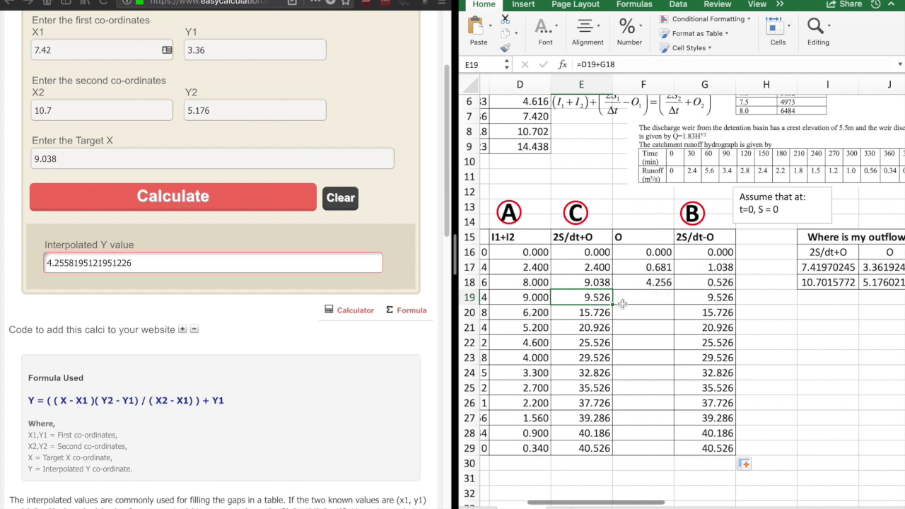
pyautogui.click(116, 162)
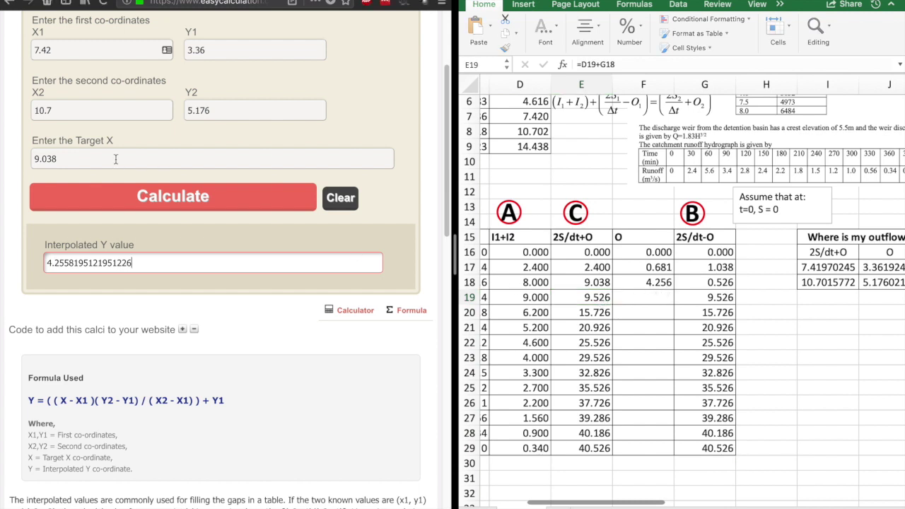
pyautogui.press('BackSpace')
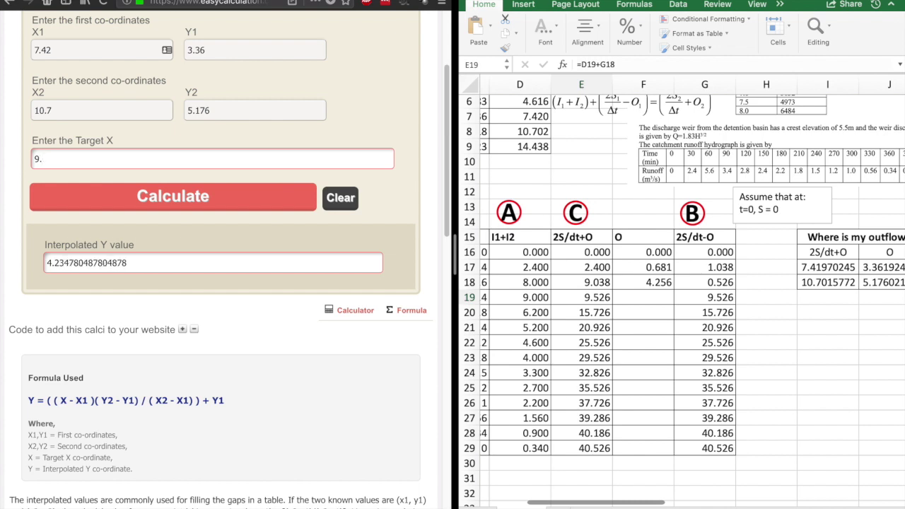
pyautogui.click(126, 205)
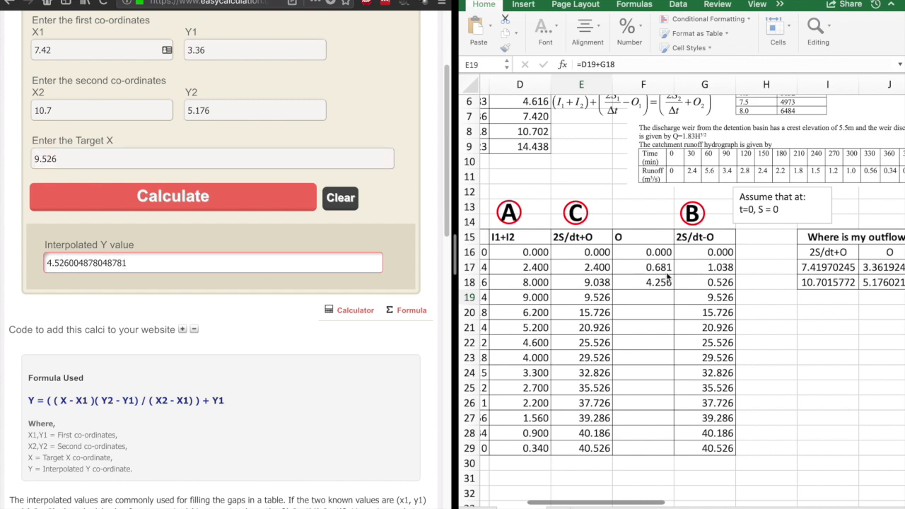
# Enter the interpolated outflow of 4.526 for the 90-minute row in F19 of the Excel sheet
pyautogui.click(653, 300)
pyautogui.click(651, 297)
pyautogui.write('4.526')
pyautogui.press('Return')
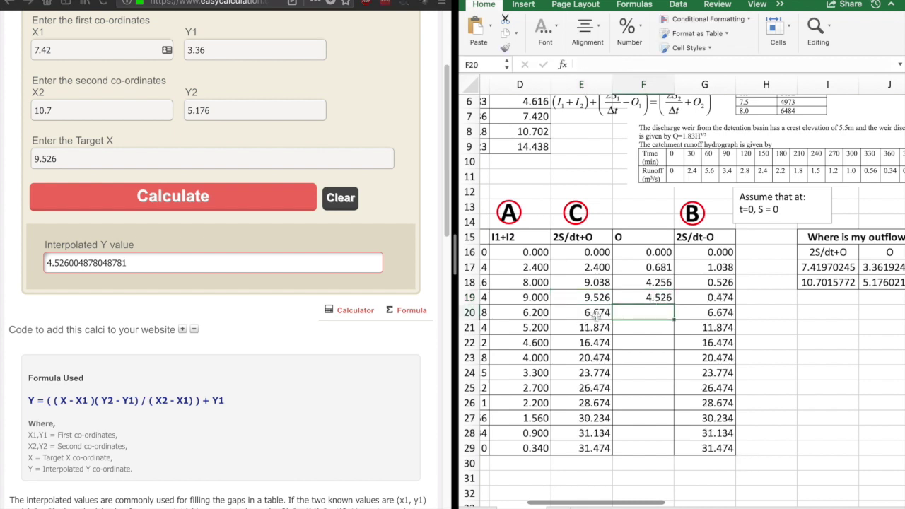
# Copy the bracketing 2S/dt+O values in D6:D7 and paste them as values into I17:I18 of the "Where is my outflow?" table
pyautogui.scroll(3, 707, 283)
pyautogui.hscroll(-1, 708, 283)
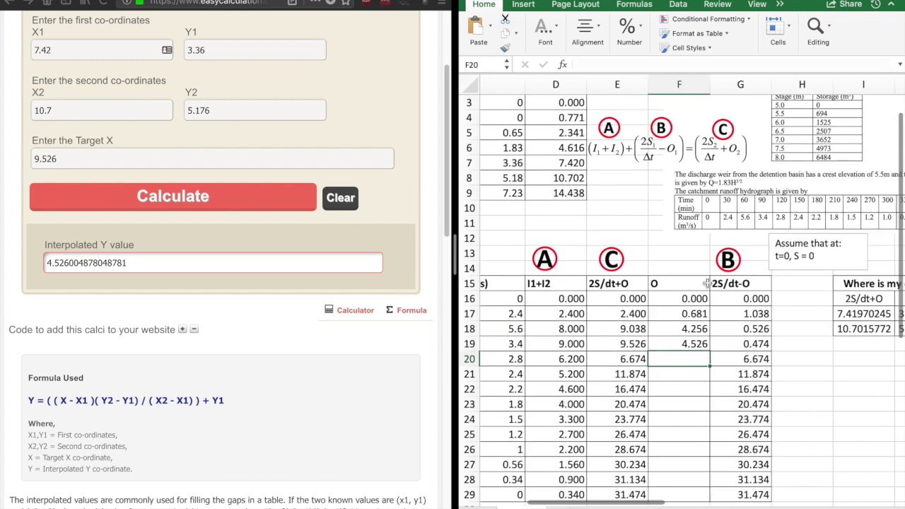
pyautogui.scroll(1, 707, 283)
pyautogui.hscroll(-1, 707, 283)
pyautogui.moveTo(580, 167); pyautogui.dragTo(580, 182)
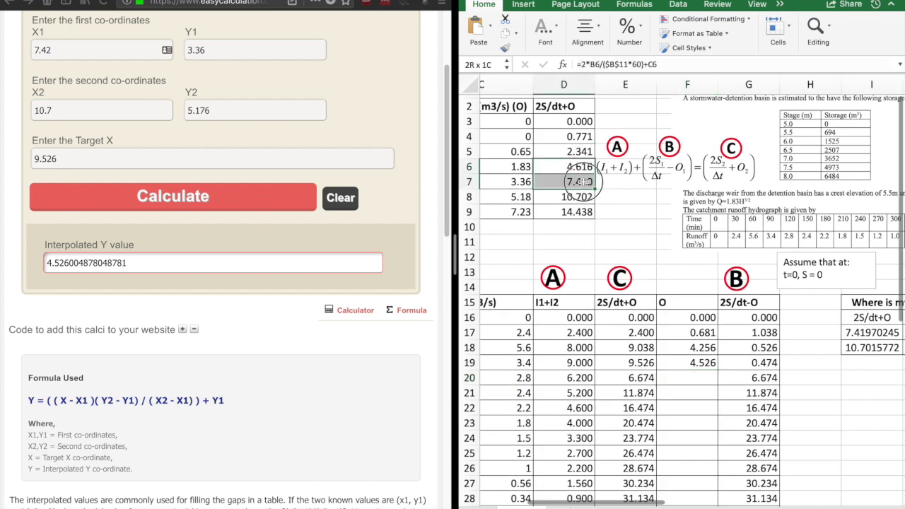
pyautogui.press('super+c')
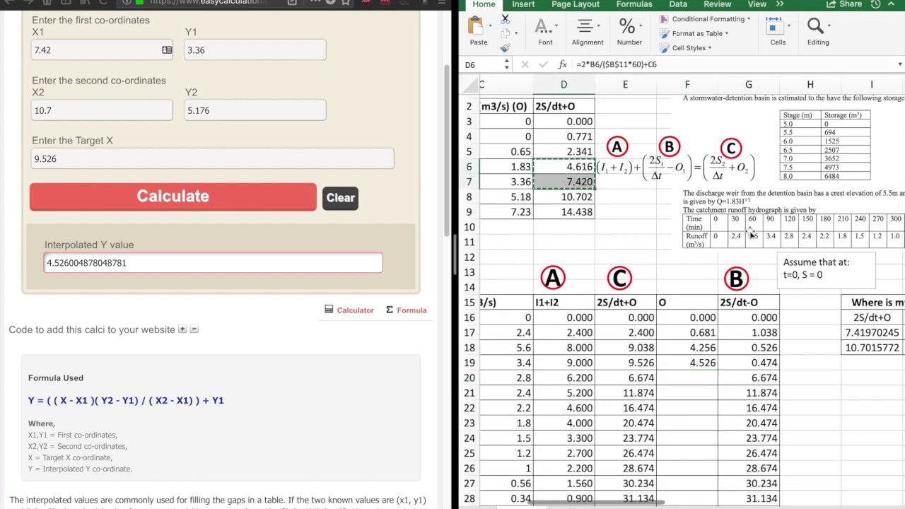
pyautogui.click(853, 332)
pyautogui.click(492, 27)
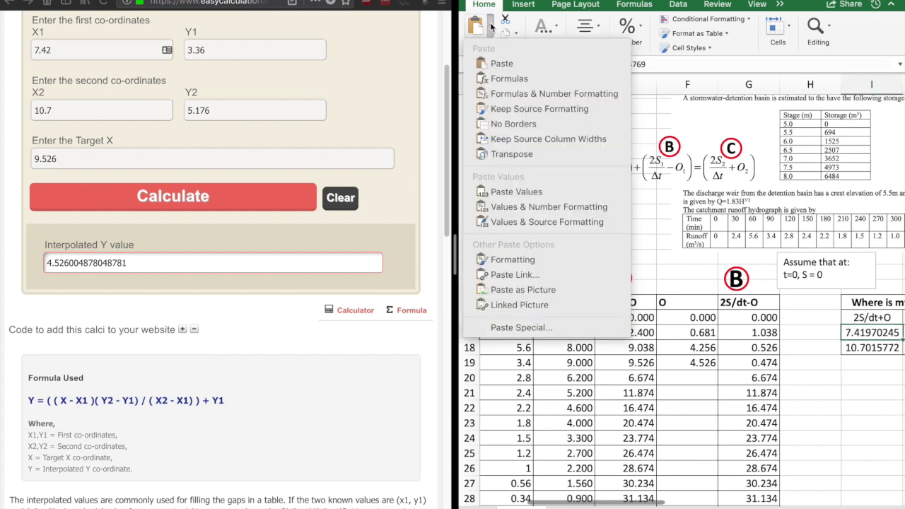
pyautogui.click(508, 192)
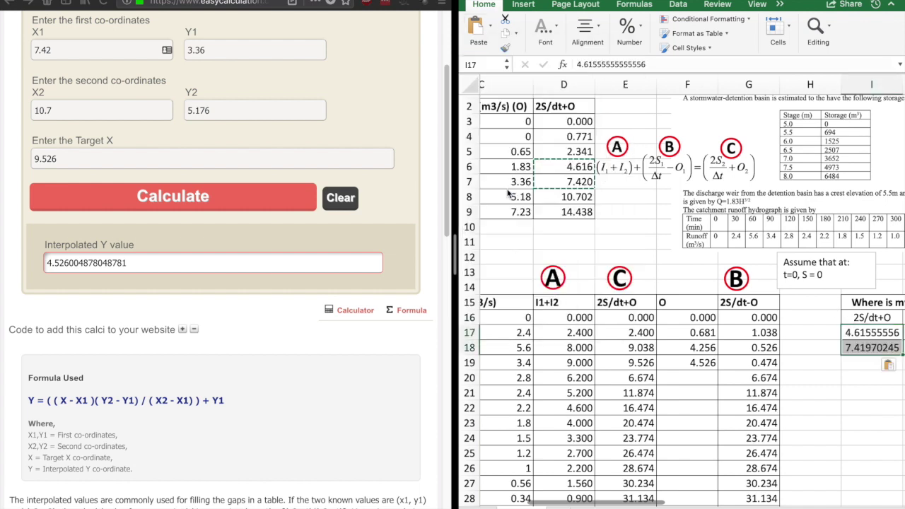
# Copy the matching discharges in C6:C7 and paste them as values into J17:J18
pyautogui.click(514, 166)
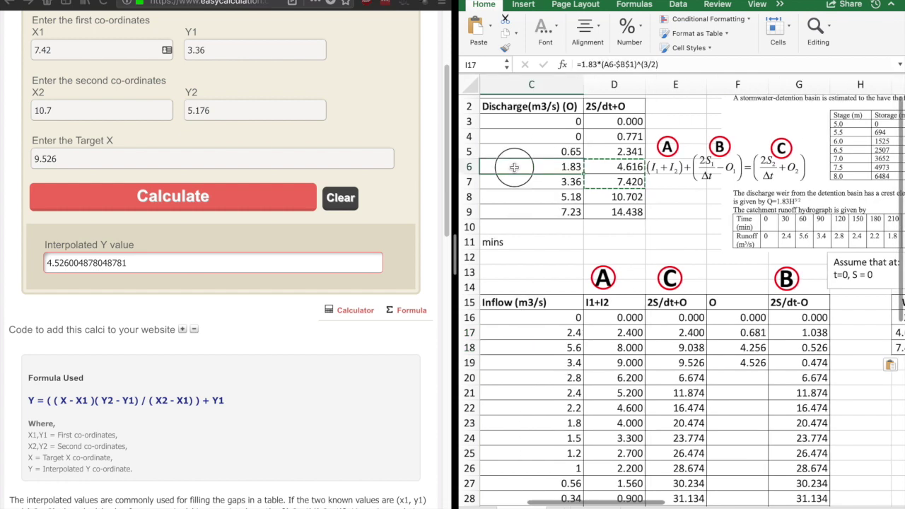
pyautogui.moveTo(514, 167); pyautogui.dragTo(515, 182)
pyautogui.hscroll(5, 748, 303)
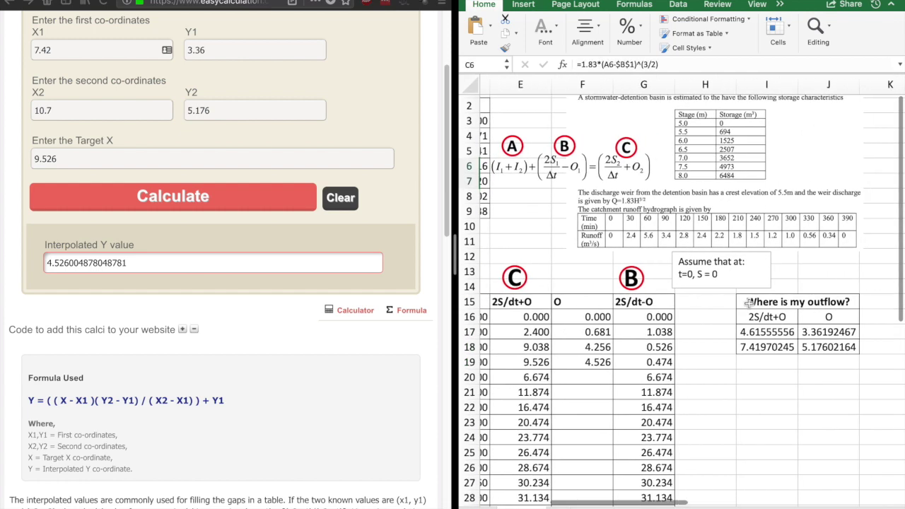
pyautogui.click(817, 331)
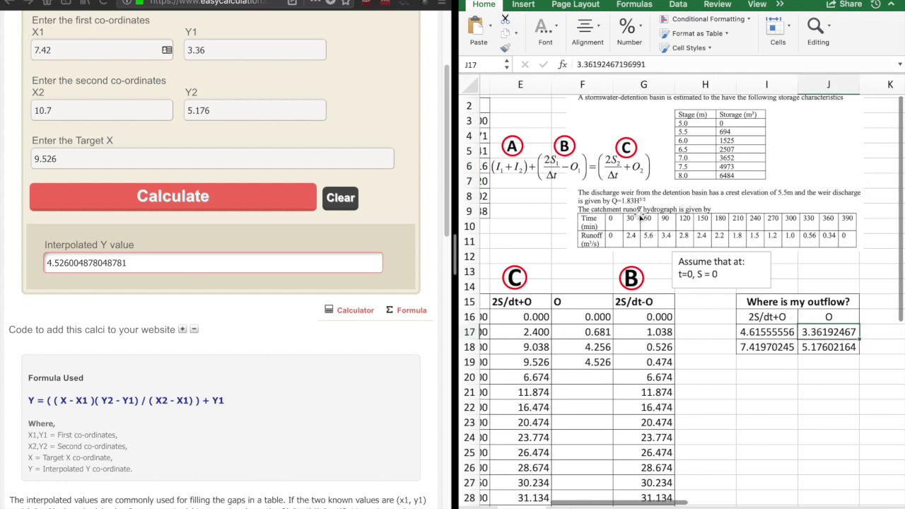
pyautogui.click(493, 29)
pyautogui.click(512, 192)
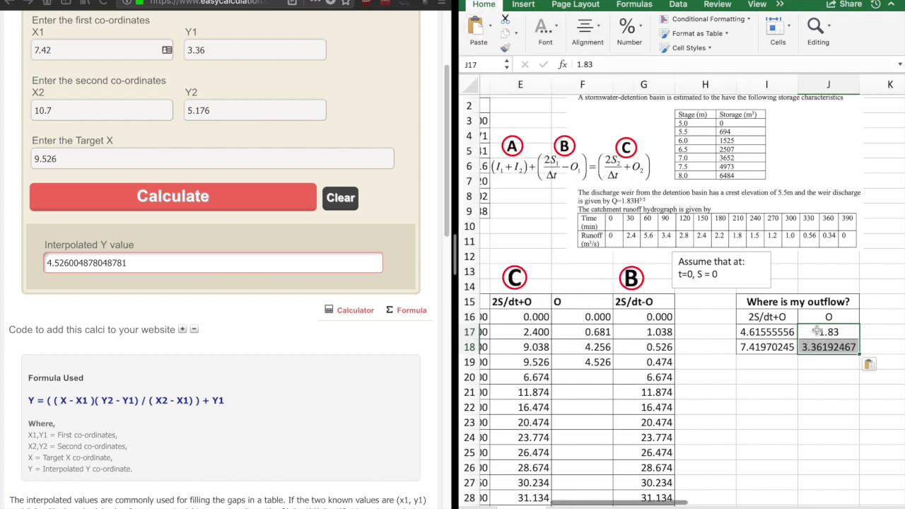
# Set the online calculator's first co-ordinates to X1 4.616 and Y1 1.83, the lower bracketing pair from I17:J17
pyautogui.hscroll(-1, 801, 320)
pyautogui.hscroll(-1, 808, 320)
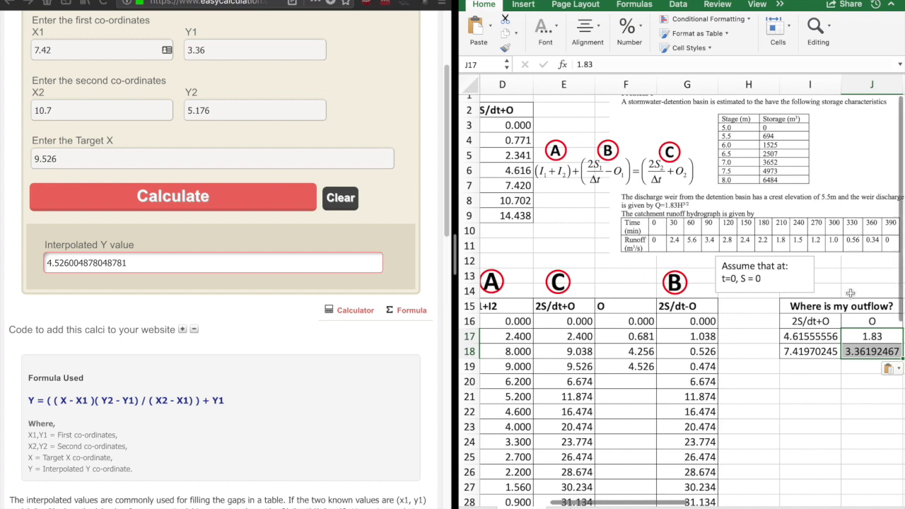
pyautogui.click(90, 50)
pyautogui.write('4.61')
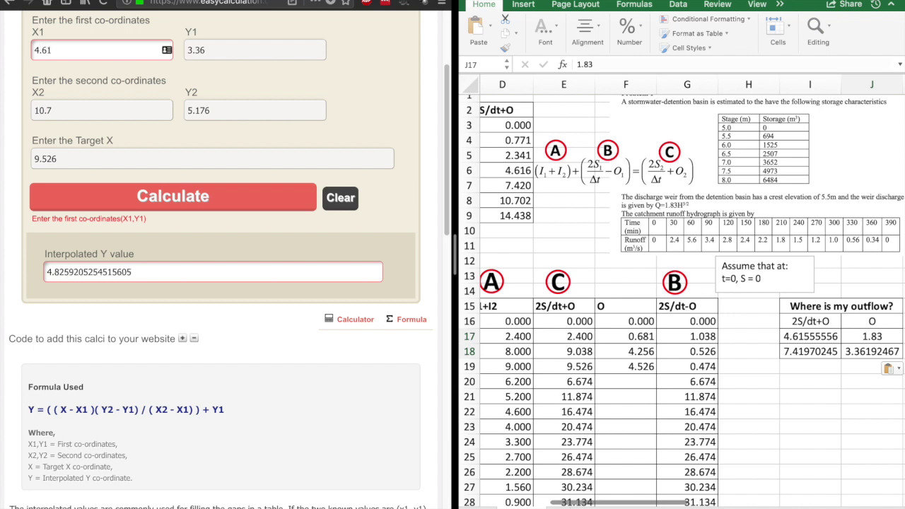
pyautogui.write('6')
pyautogui.click(221, 51)
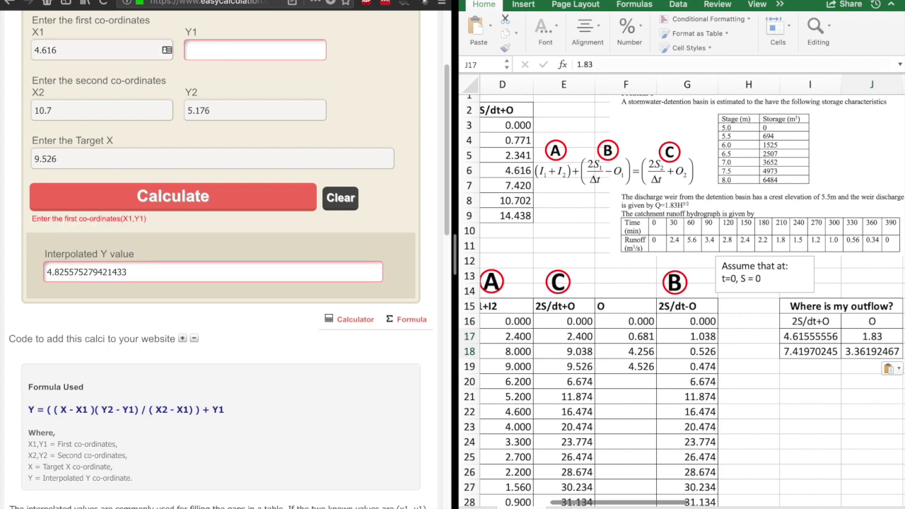
pyautogui.write('1.83')
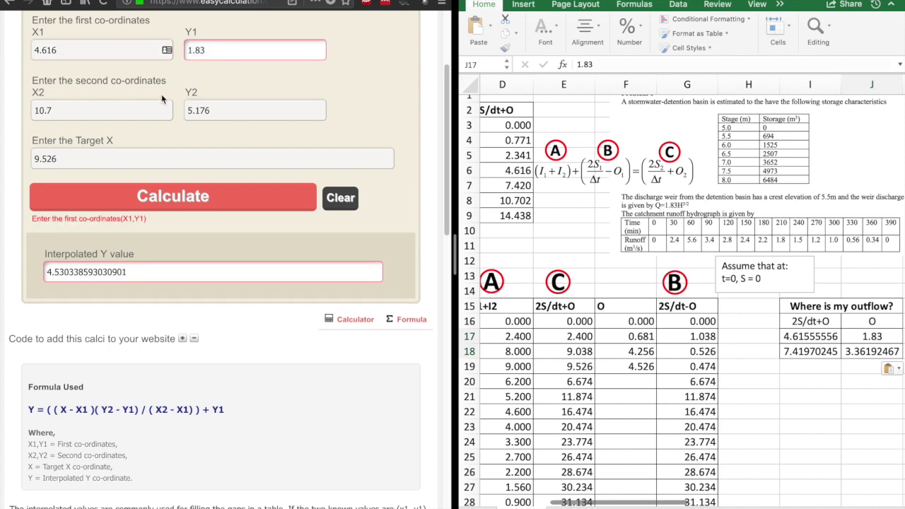
# Set the calculator's second co-ordinates to X2 7.42 and Y2 3.362, the upper bracketing pair from I18:J18
pyautogui.click(125, 107)
pyautogui.press('BackSpace')
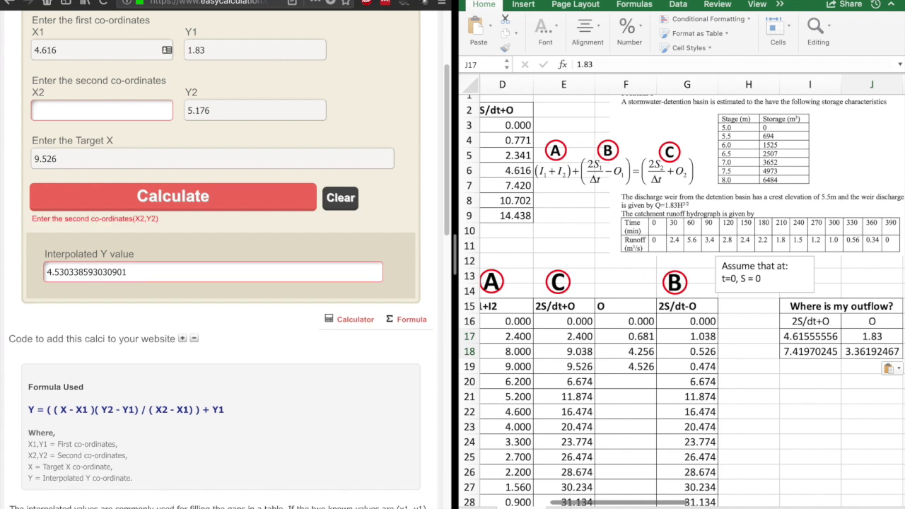
pyautogui.write('7.42')
pyautogui.click(187, 111)
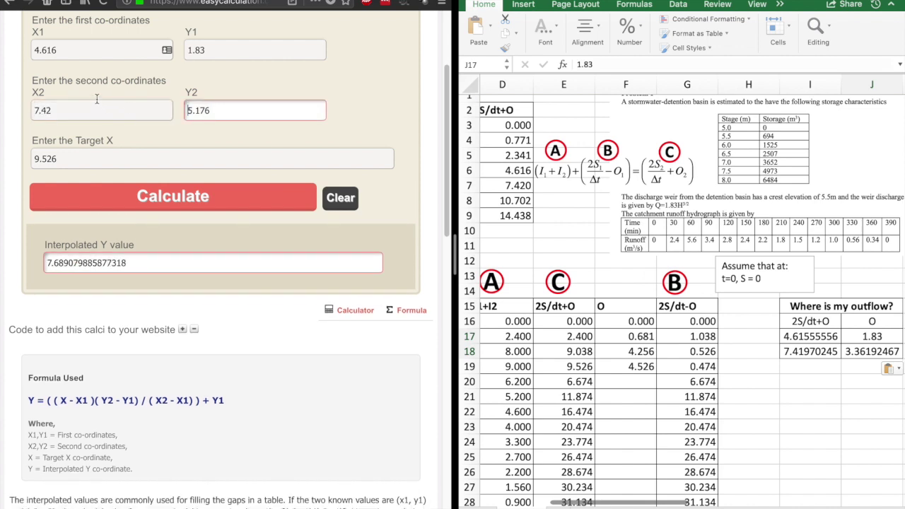
pyautogui.press('BackSpace')
pyautogui.press('BackSpace')
pyautogui.press('BackSpace')
pyautogui.press('BackSpace')
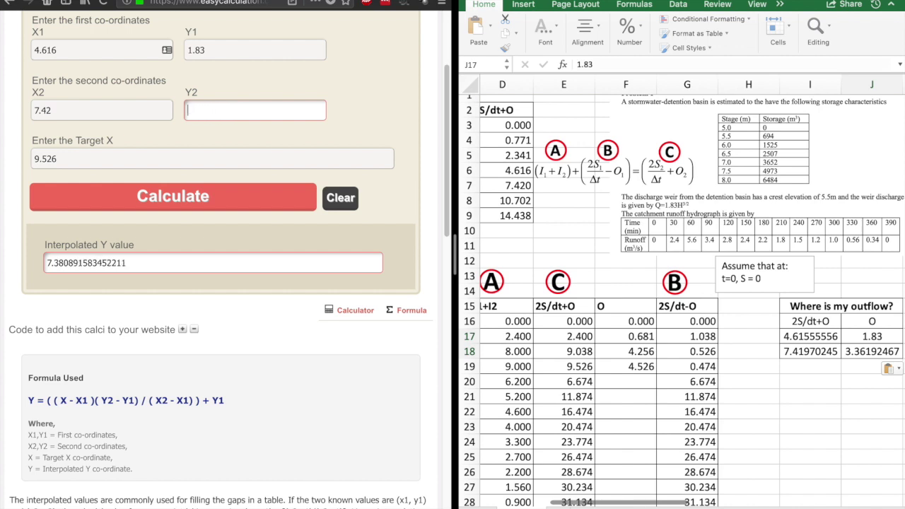
pyautogui.write('3.362')
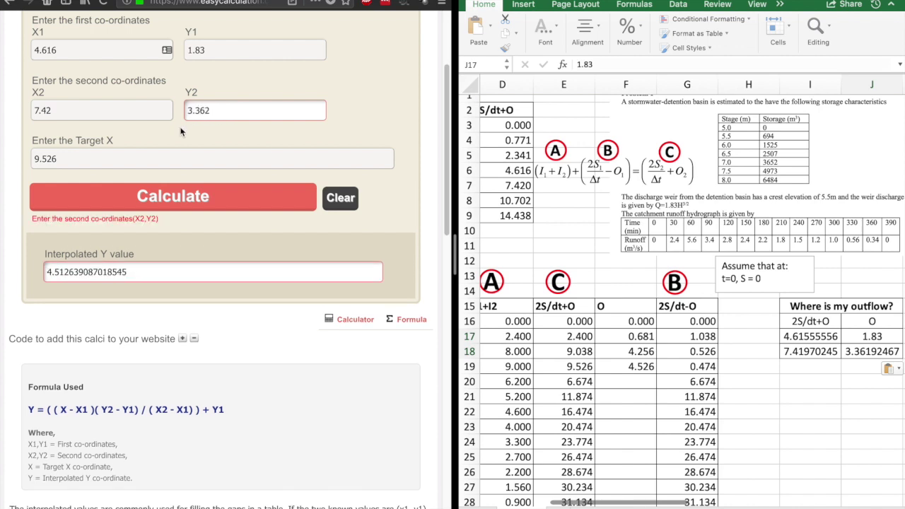
# Set the calculator's target X to 6.674, the 2S/dt+O value in E20, and calculate the interpolated Y
pyautogui.click(118, 159)
pyautogui.press('BackSpace')
pyautogui.press('BackSpace')
pyautogui.press('BackSpace')
pyautogui.press('BackSpace')
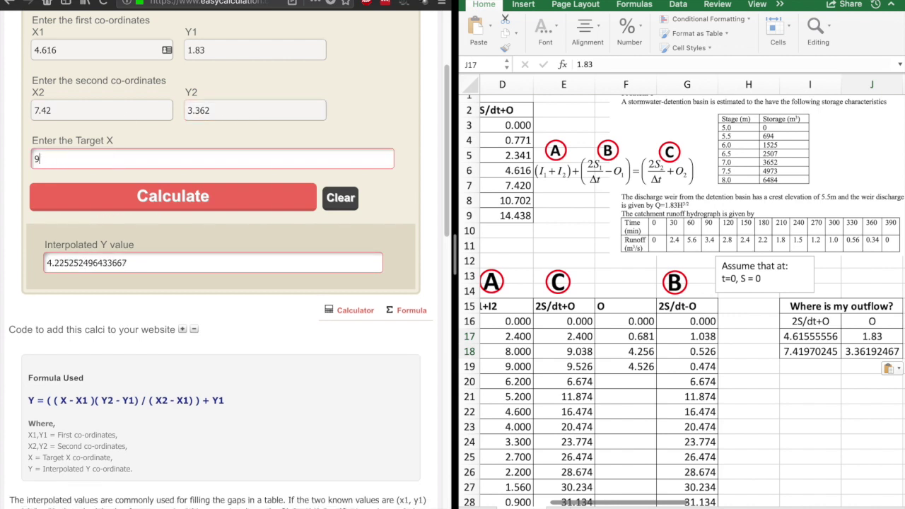
pyautogui.write('6.67')
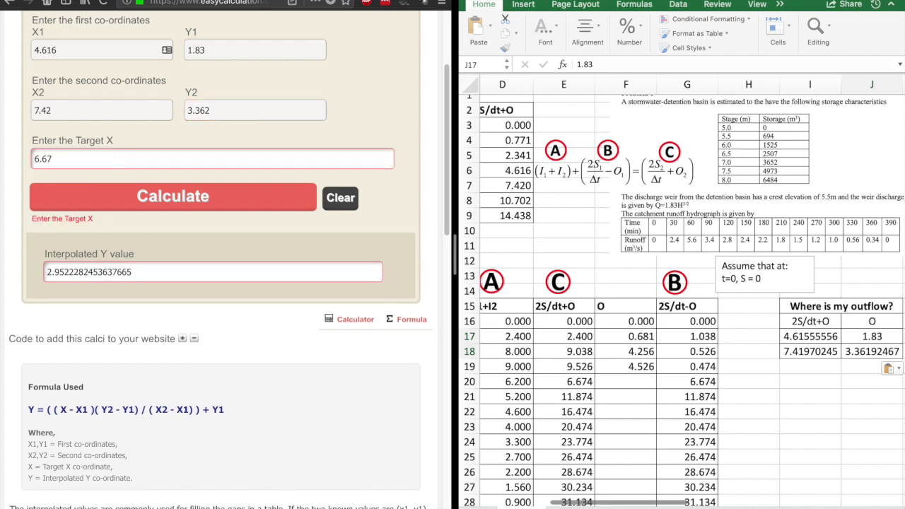
pyautogui.write('4')
pyautogui.click(143, 199)
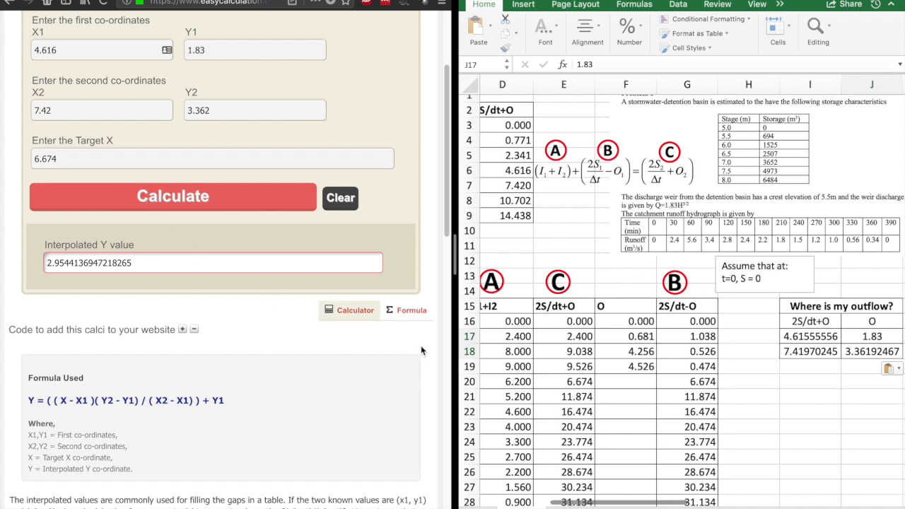
# Enter the interpolated outflow of 2.954 for the 120-minute row in F20 of the Excel sheet
pyautogui.click(617, 383)
pyautogui.write('2.95')
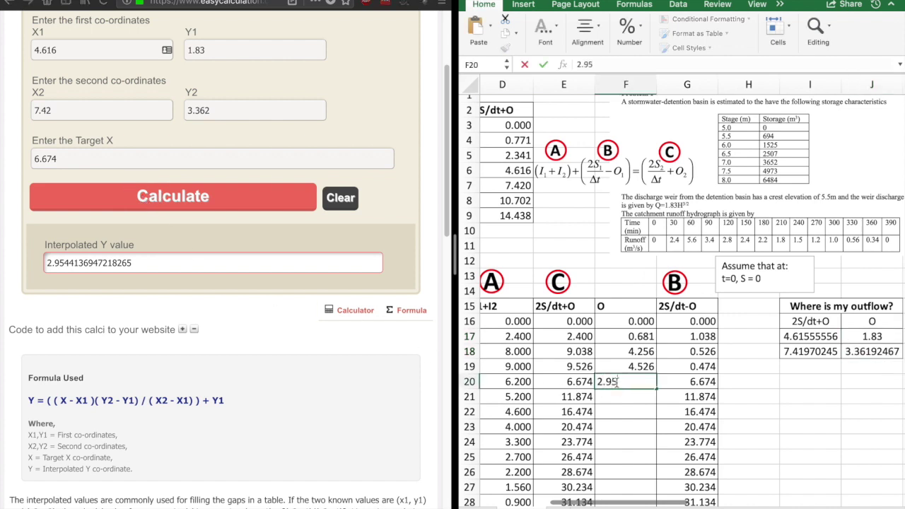
pyautogui.write('4')
pyautogui.press('Return')
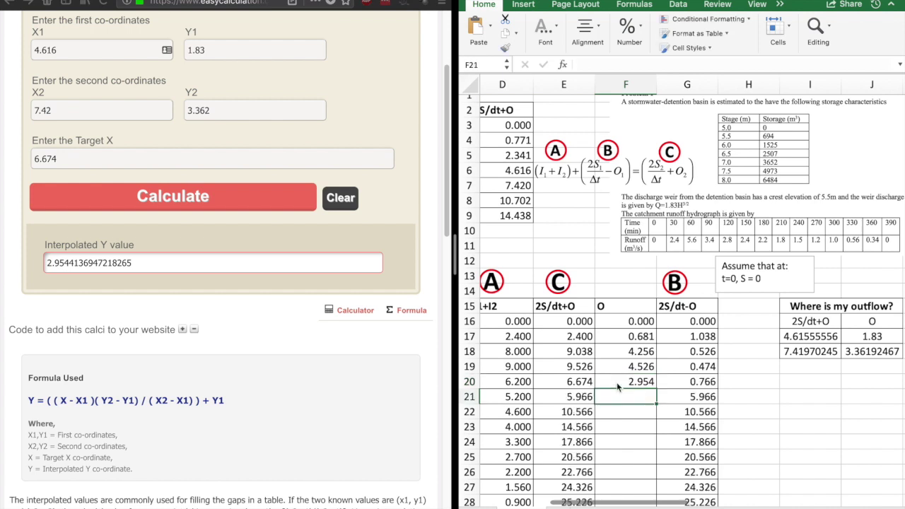
# Set the calculator's target X to 5.966, the 2S/dt+O value in E21, and calculate the interpolated Y
pyautogui.click(93, 158)
pyautogui.press('BackSpace')
pyautogui.press('BackSpace')
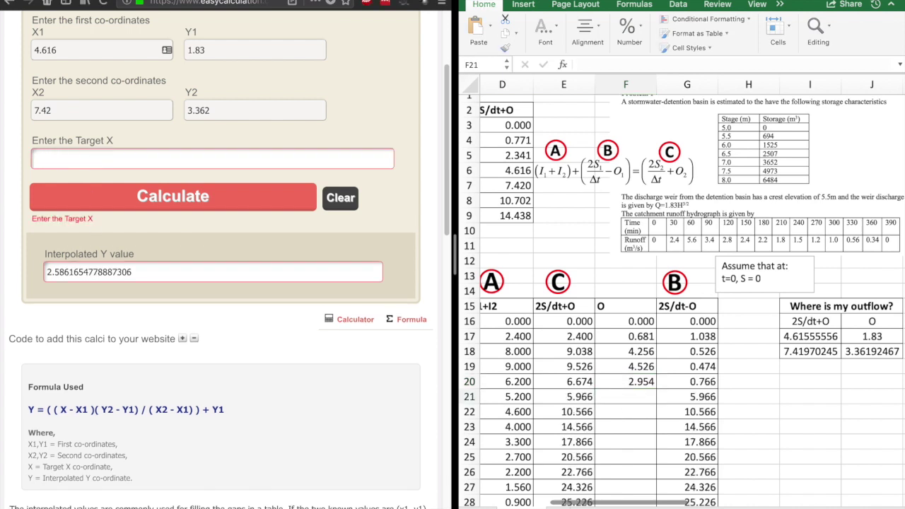
pyautogui.write('5.966')
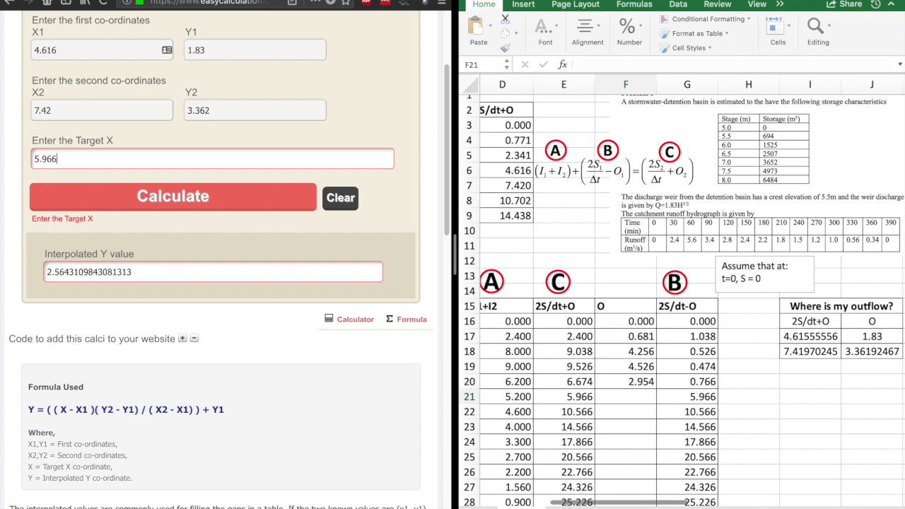
pyautogui.click(76, 214)
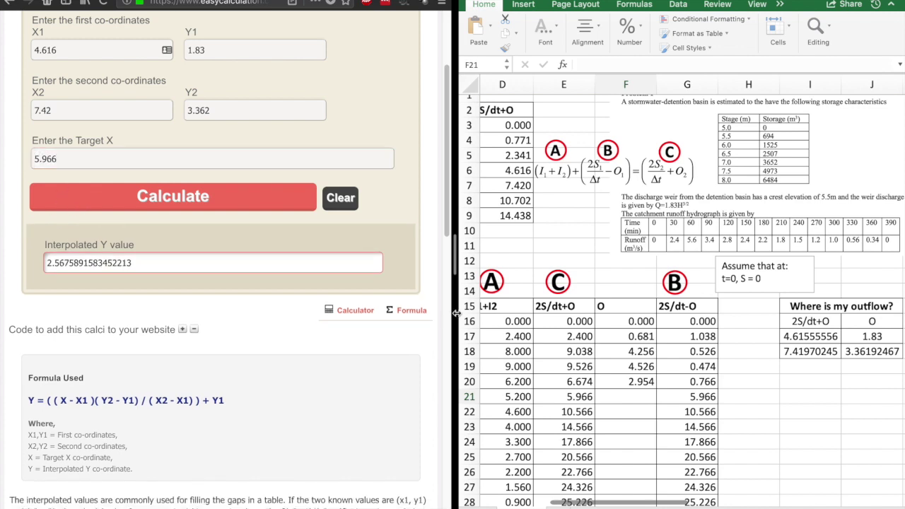
# Enter the interpolated outflow of 2.568 for the 150-minute row in F21 of the Excel sheet
pyautogui.click(637, 399)
pyautogui.write('2.56')
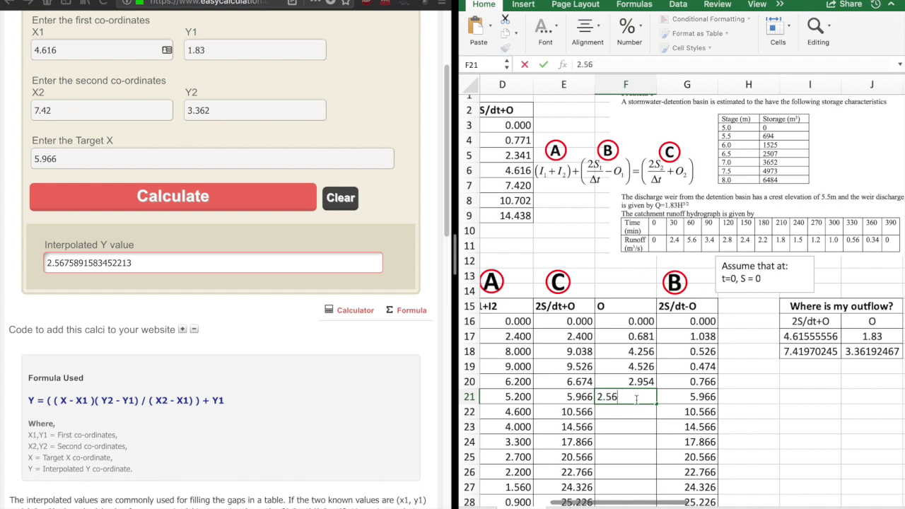
pyautogui.write('8')
pyautogui.press('Return')
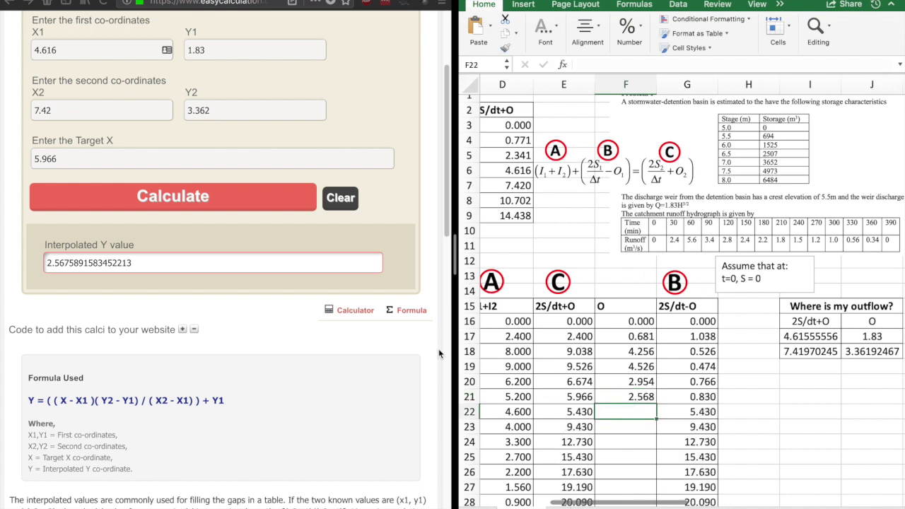
# Set the calculator's target X to 5.430, the 2S/dt+O value in E22, and calculate the interpolated Y
pyautogui.click(121, 160)
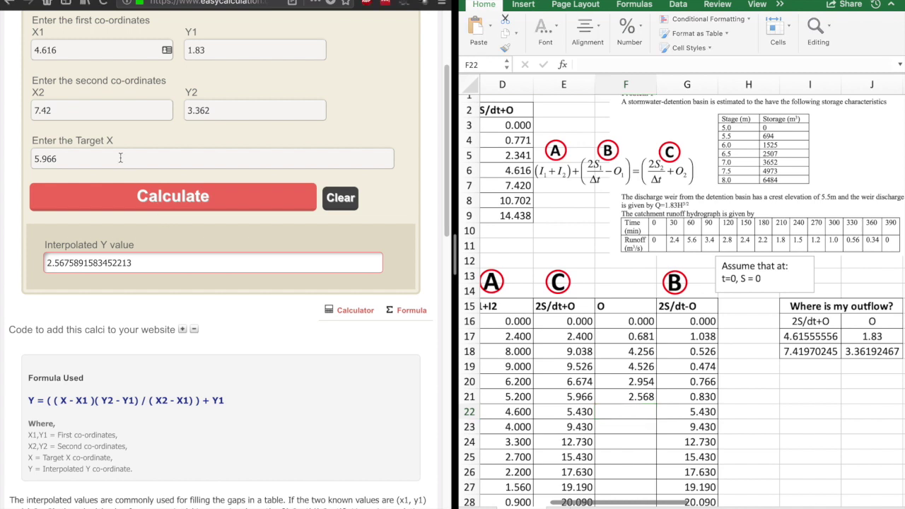
pyautogui.write('430')
pyautogui.click(133, 201)
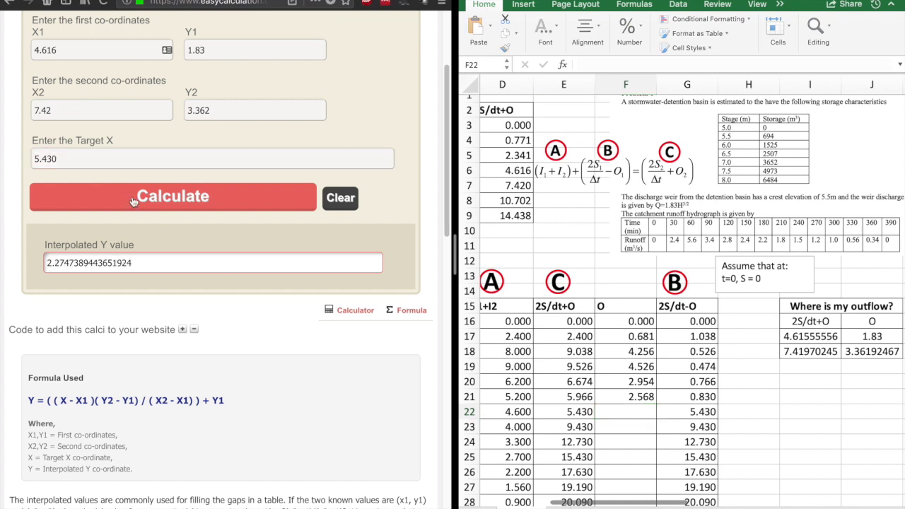
# Enter the interpolated outflow of 2.275 for the 180-minute row in F22 of the Excel sheet
pyautogui.click(635, 413)
pyautogui.write('2.27')
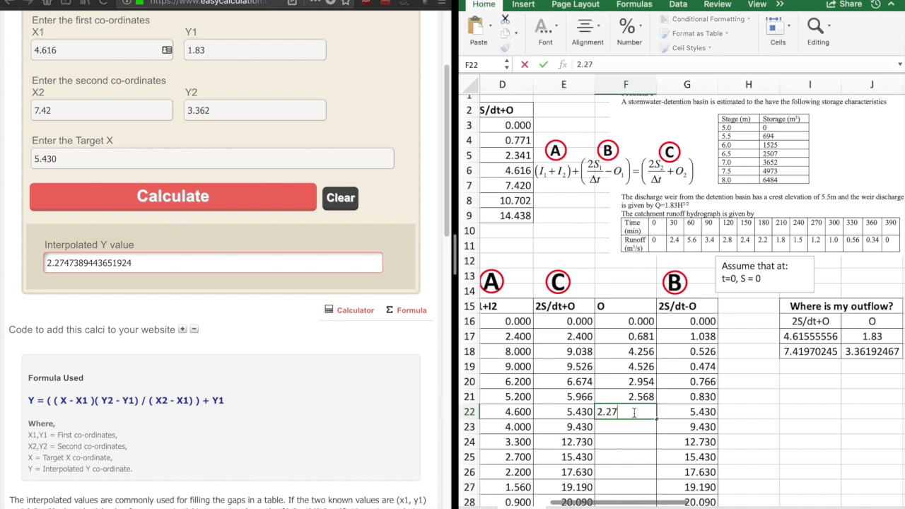
pyautogui.write('5')
pyautogui.press('Return')
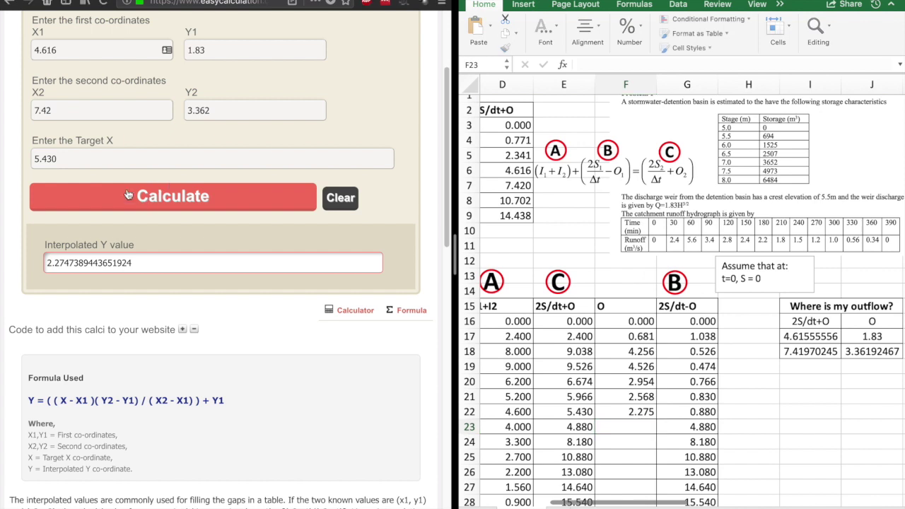
# Set the calculator's target X to 4.880, the 2S/dt+O value in E23, and calculate the interpolated Y
pyautogui.click(103, 157)
pyautogui.press('BackSpace')
pyautogui.press('BackSpace')
pyautogui.press('BackSpace')
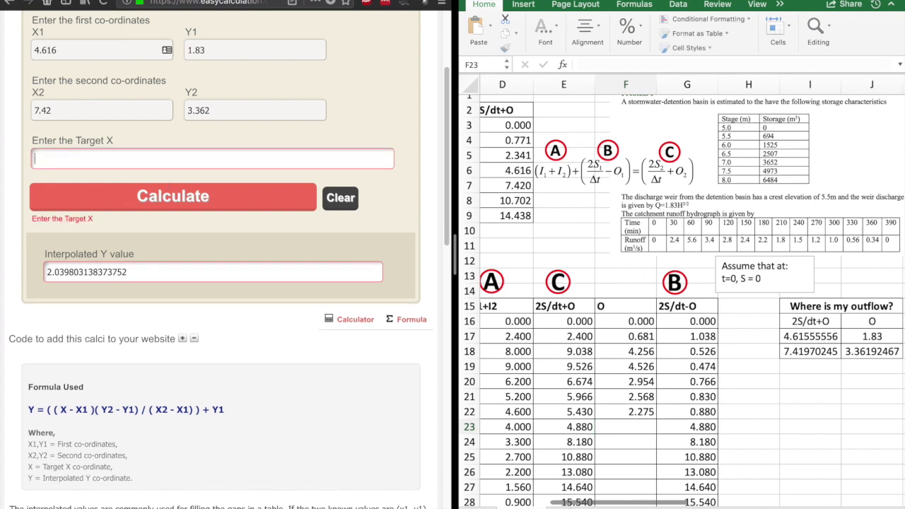
pyautogui.write('4.880')
pyautogui.click(127, 196)
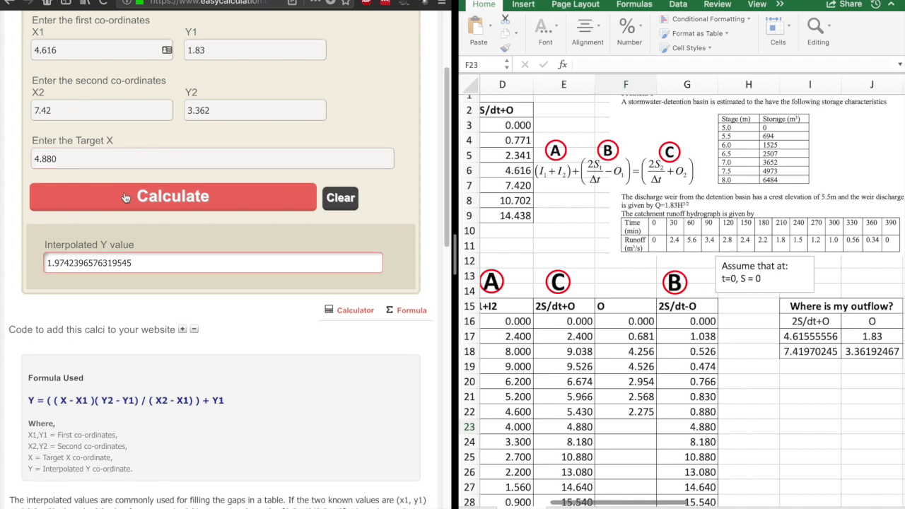
# Enter the interpolated outflow of 1.974 for the 210-minute row in F23 of the Excel sheet
pyautogui.click(629, 427)
pyautogui.write('1.9')
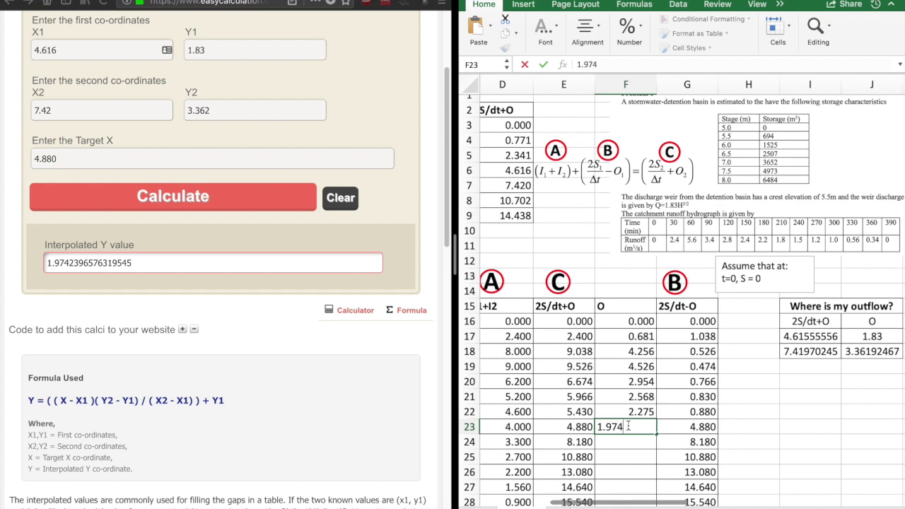
pyautogui.write('74')
pyautogui.press('Return')
# Copy the 2S/dt+O values in D5:D6 that bracket E24 and paste them as values into I17:I18 of the "Where is my outflow?" table
pyautogui.click(571, 443)
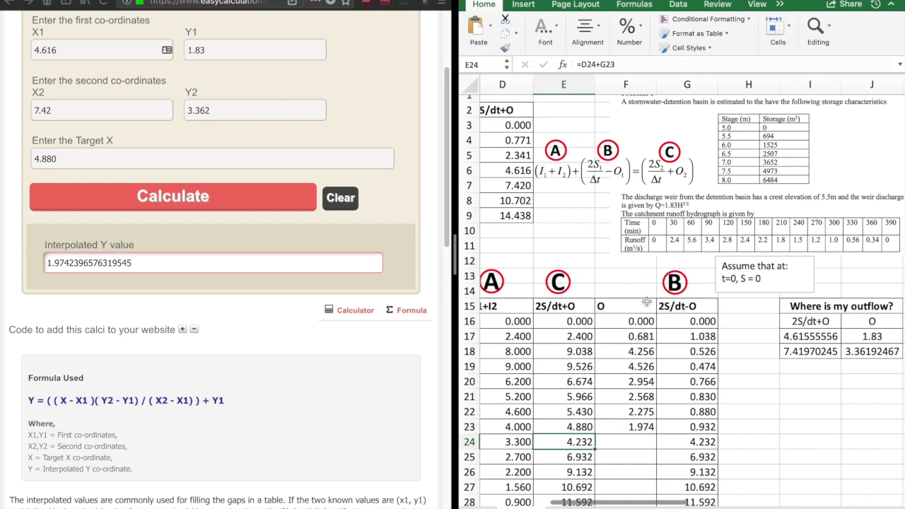
pyautogui.hscroll(-3, 646, 302)
pyautogui.moveTo(559, 168); pyautogui.dragTo(559, 178)
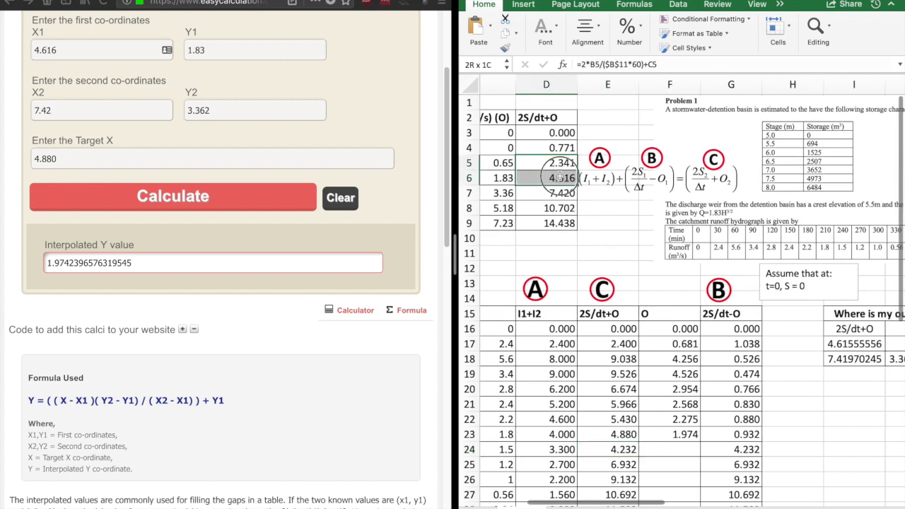
pyautogui.press('super+c')
pyautogui.click(845, 344)
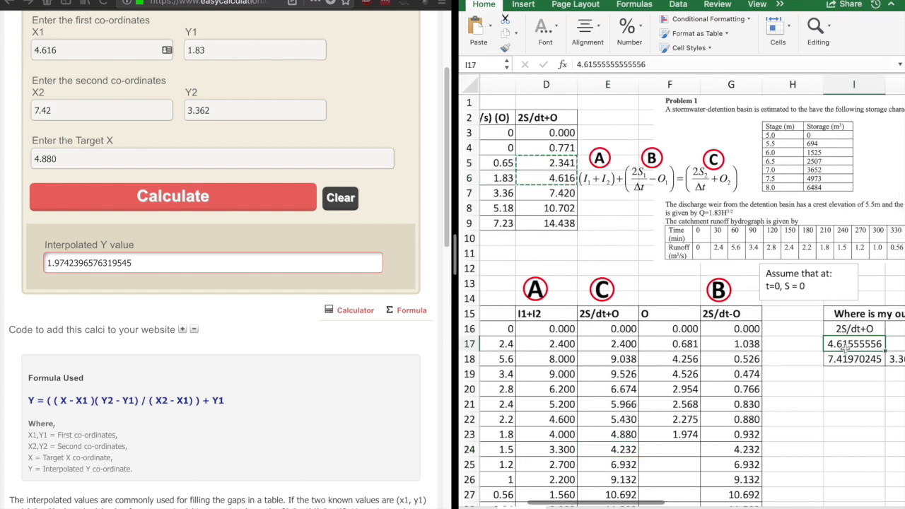
pyautogui.rightClick(845, 345)
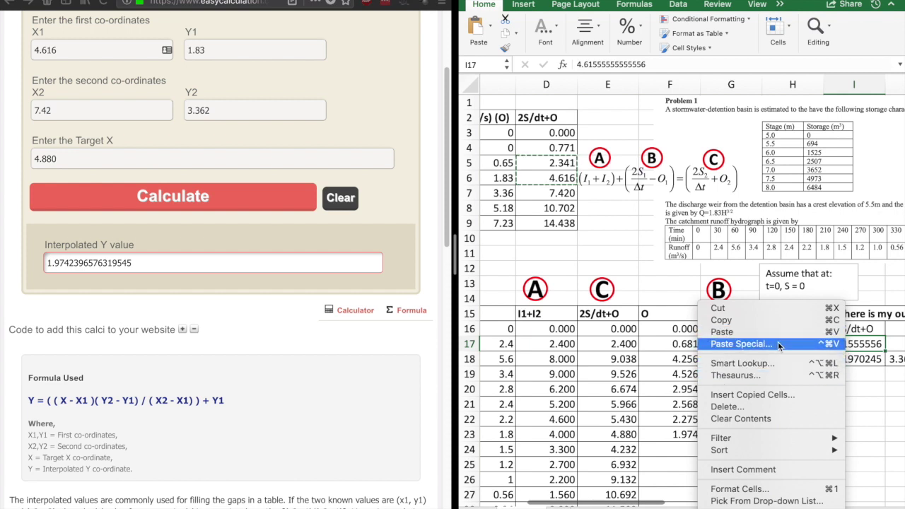
pyautogui.click(490, 25)
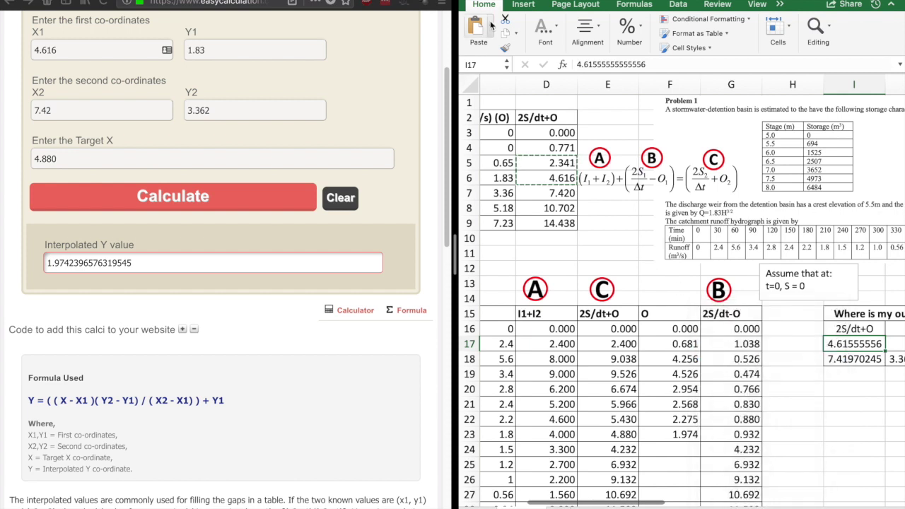
pyautogui.click(491, 26)
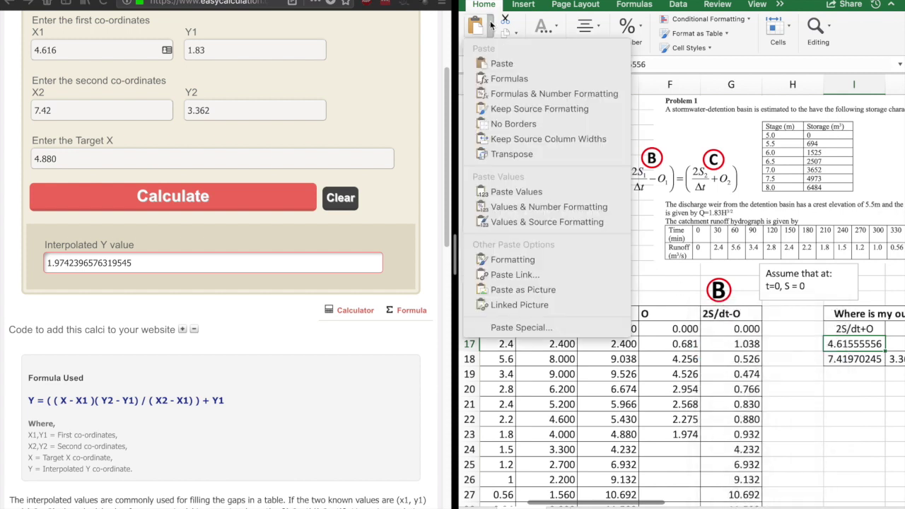
pyautogui.click(497, 189)
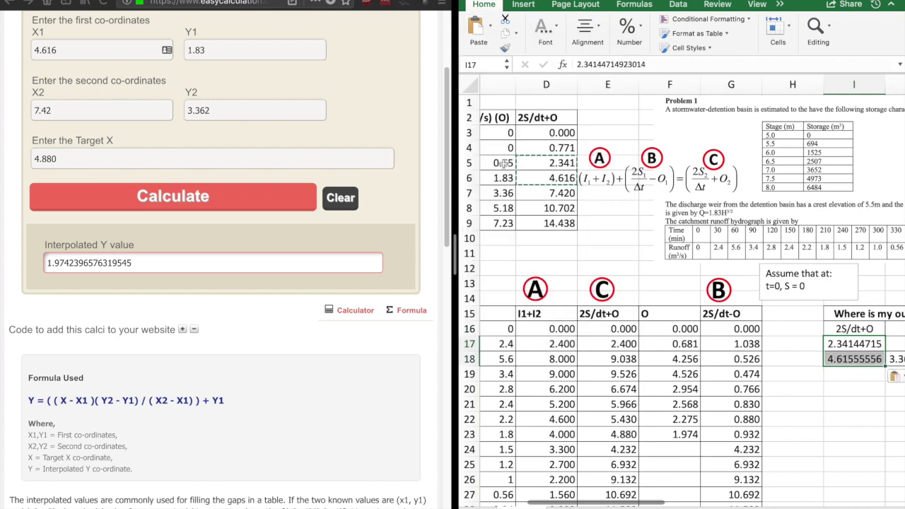
# Copy the discharge values in C5:C6 and paste them as values into J17:J18 of the "Where is my outflow?" table
pyautogui.hscroll(-3, 495, 173)
pyautogui.moveTo(493, 168); pyautogui.dragTo(505, 173)
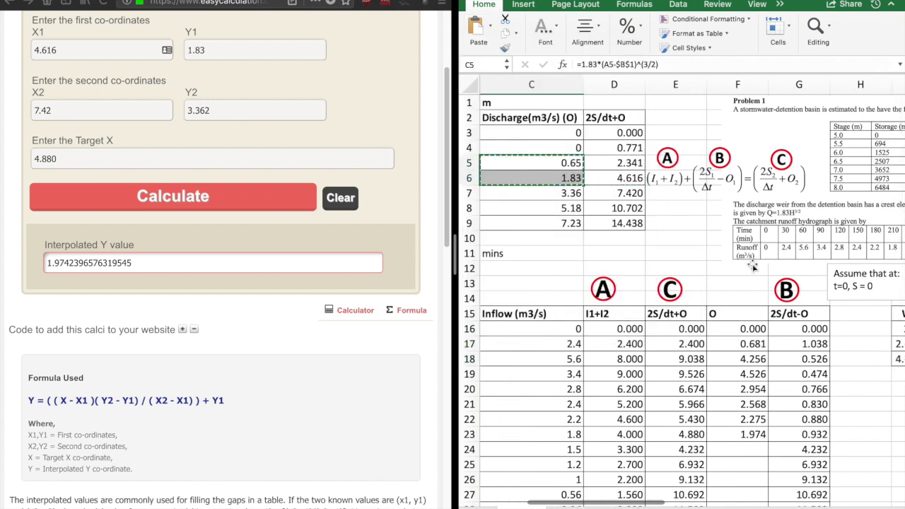
pyautogui.hscroll(3, 752, 266)
pyautogui.click(893, 328)
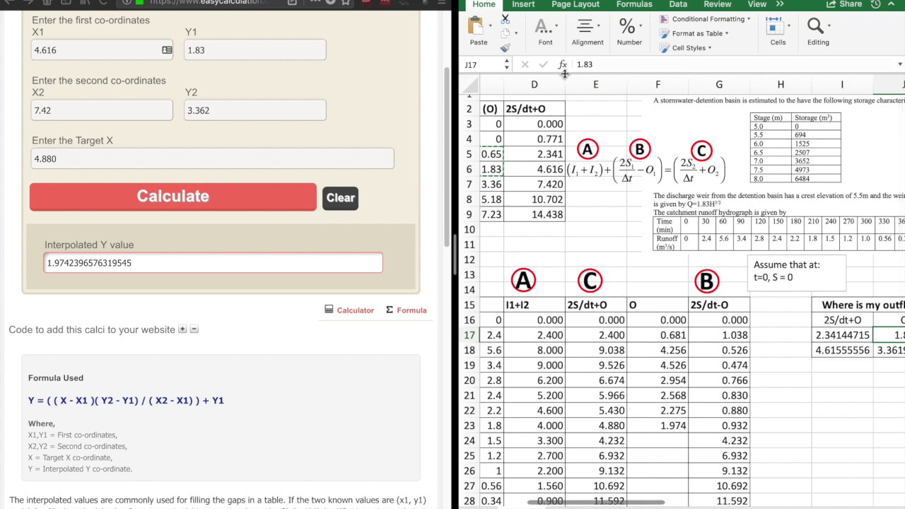
pyautogui.click(493, 25)
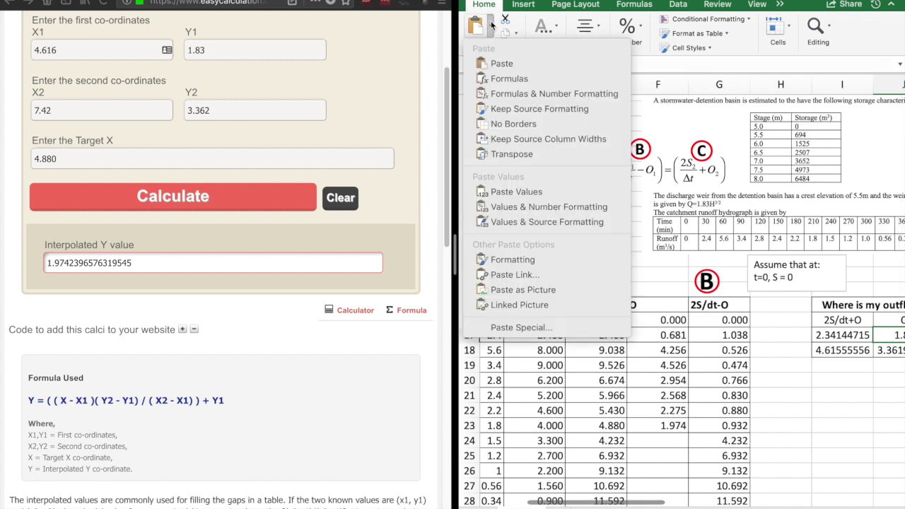
pyautogui.click(502, 191)
# Enter the outflows 1.63, 1.34 and 1.09 in F24:F26 for the 240, 270 and 300-minute rows
pyautogui.hscroll(-5, 672, 280)
pyautogui.scroll(-5, 671, 281)
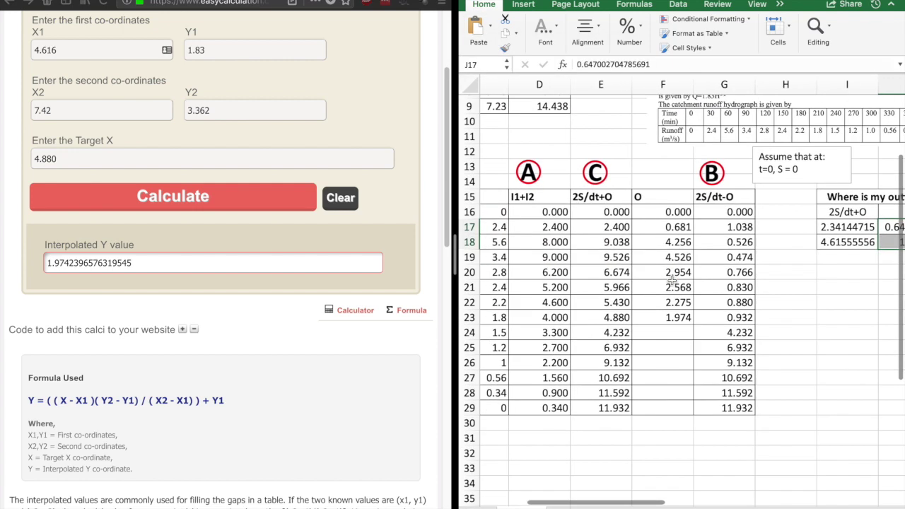
pyautogui.click(652, 308)
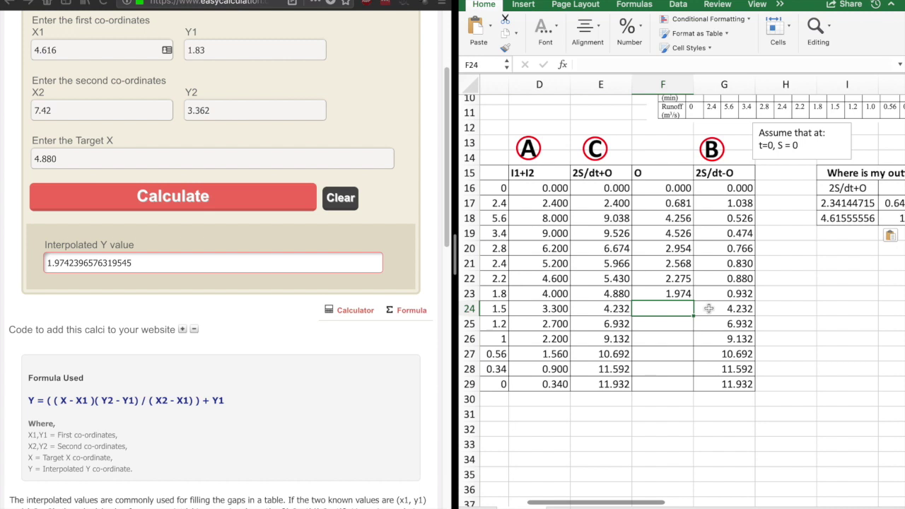
pyautogui.write('1.63')
pyautogui.press('Return')
pyautogui.write('1.34')
pyautogui.press('Return')
pyautogui.write('1')
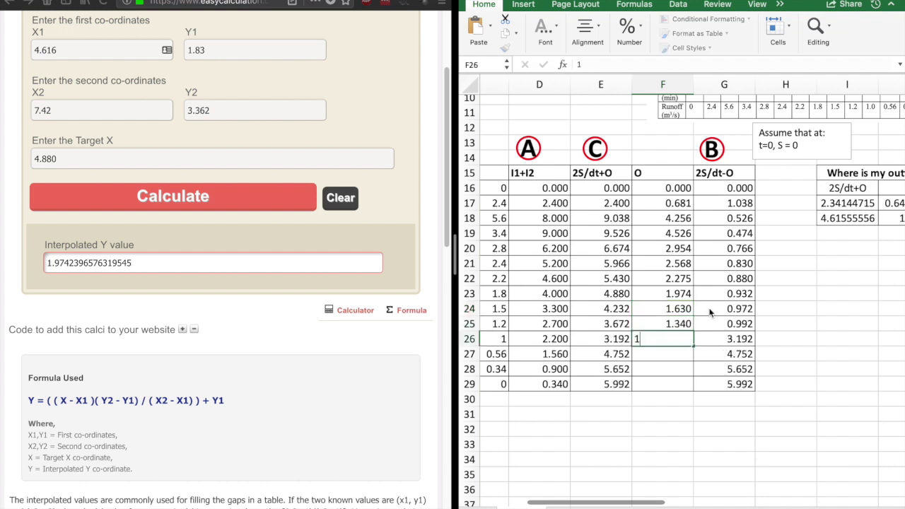
pyautogui.write('.09')
pyautogui.press('Return')
# Enter the outflows 0.77, 0.48 and 0.23 in F27:F29 for the 330, 360 and 390-minute rows
pyautogui.write('0.77')
pyautogui.press('Return')
pyautogui.write('0.48')
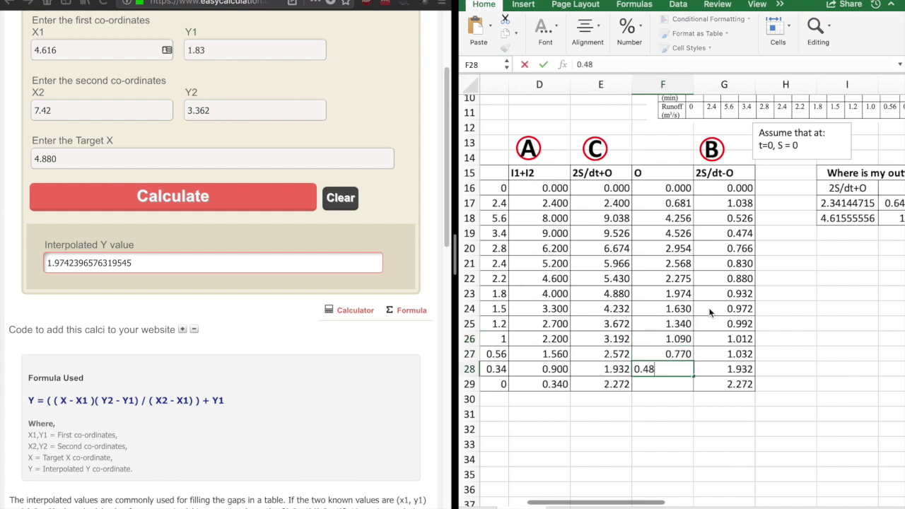
pyautogui.press('Return')
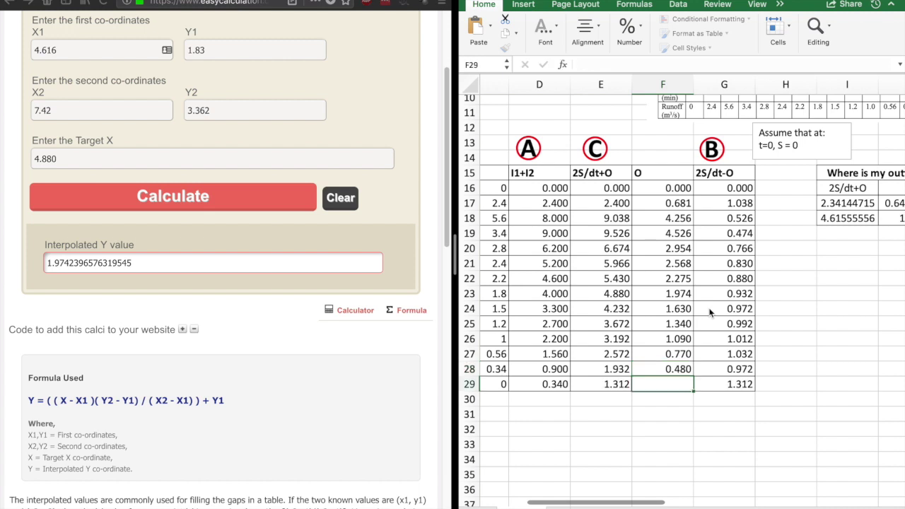
pyautogui.write('0.23')
pyautogui.press('Return')
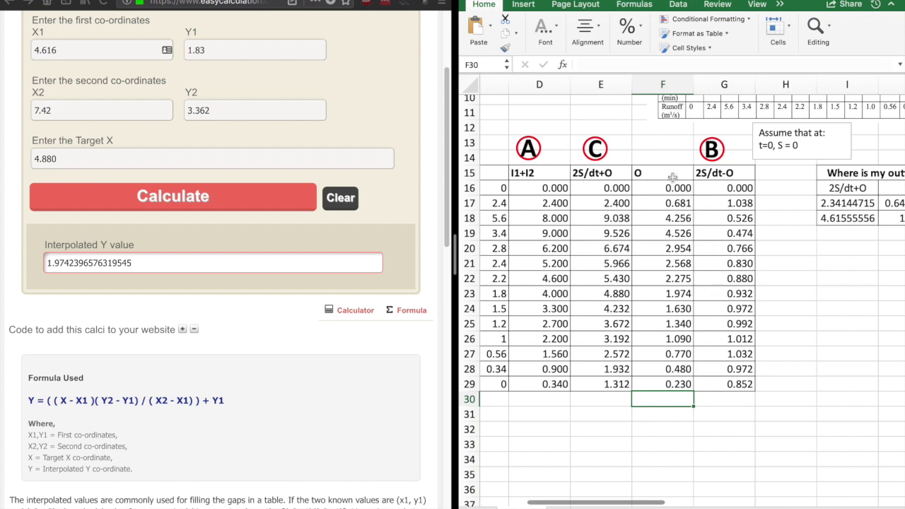
# Take the Excel sheet out of split view and show the routing table from the time column through 2S/dt-O
pyautogui.click(497, 2)
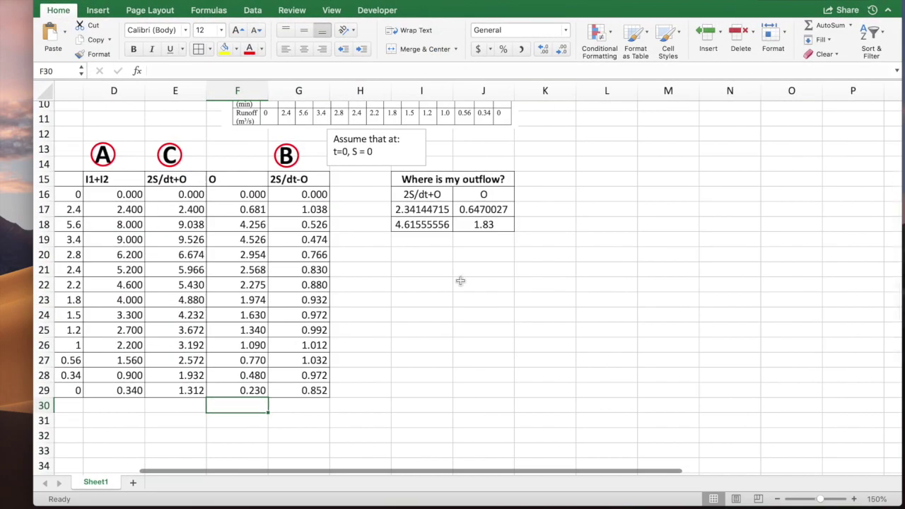
pyautogui.hscroll(-5, 280, 269)
pyautogui.scroll(2, 281, 263)
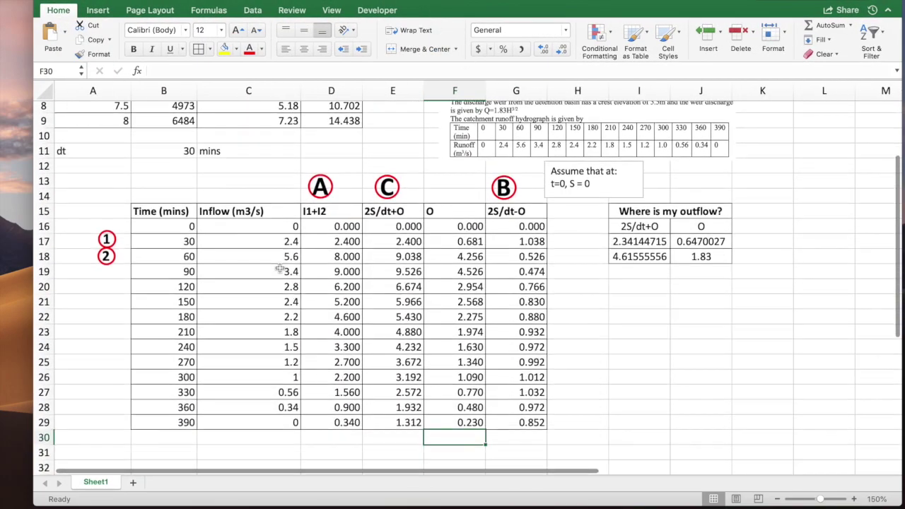
pyautogui.scroll(-2, 280, 263)
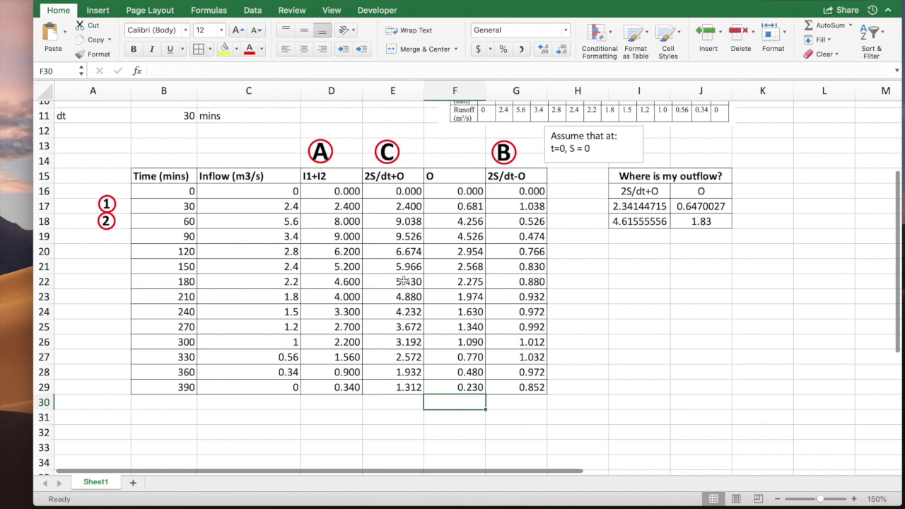
# Name the discharge range C3:C9 in the storage table KnownO
pyautogui.click(478, 191)
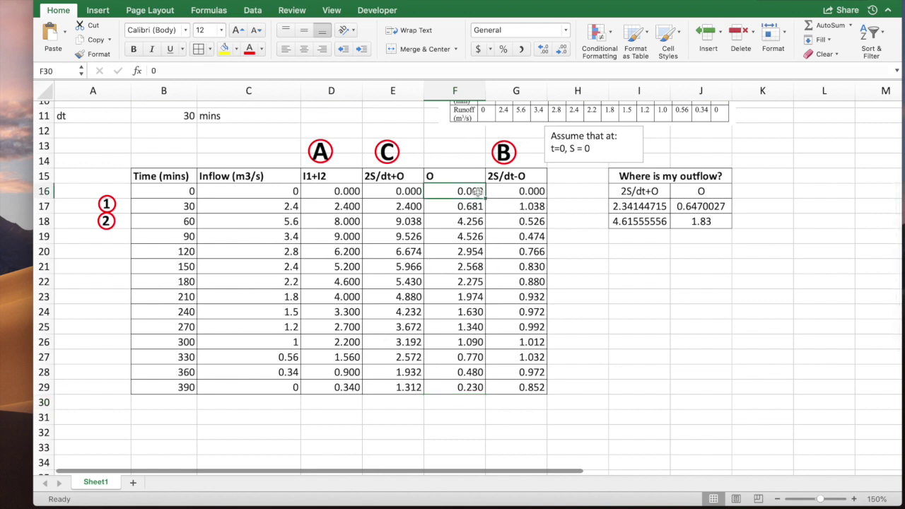
pyautogui.scroll(5, 478, 246)
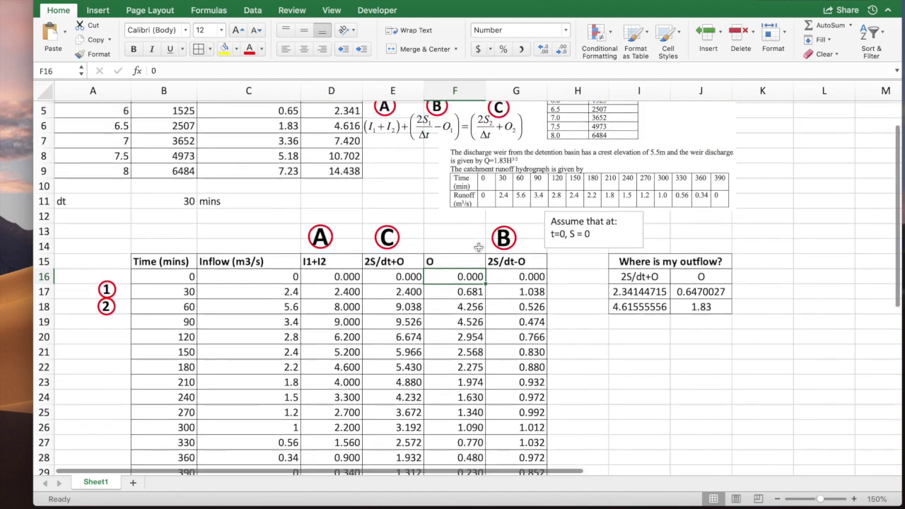
pyautogui.moveTo(282, 134); pyautogui.dragTo(290, 231)
pyautogui.click(59, 73)
pyautogui.write('Known')
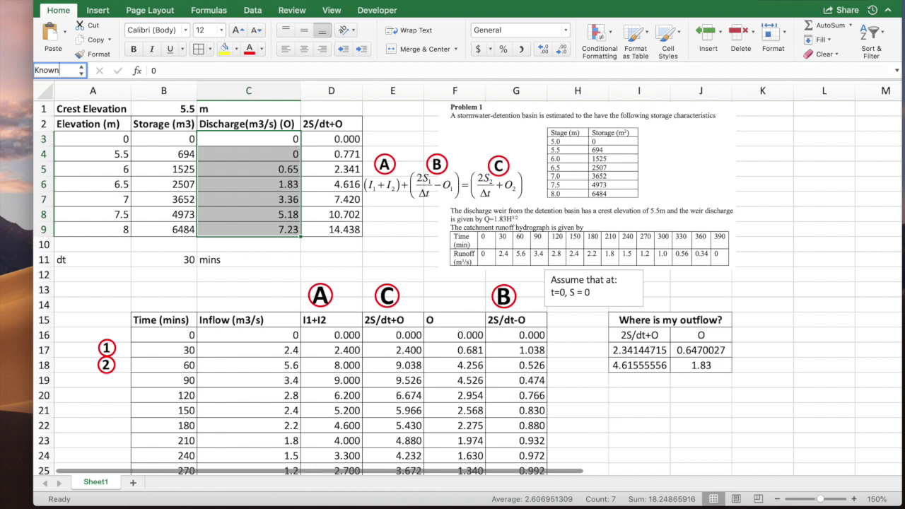
pyautogui.write('O')
pyautogui.press('Return')
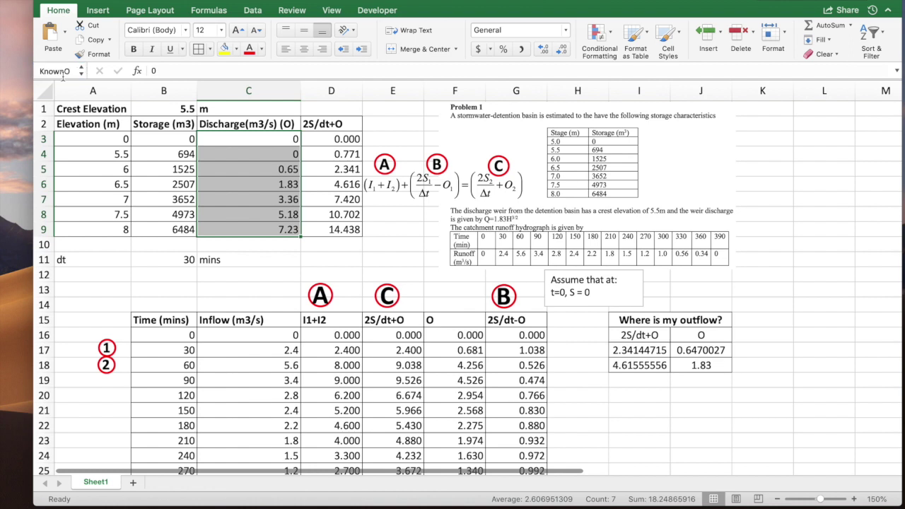
# Name the 2S/dt+O range D3:D9 in the storage table Known2Sdt
pyautogui.moveTo(318, 140); pyautogui.dragTo(321, 229)
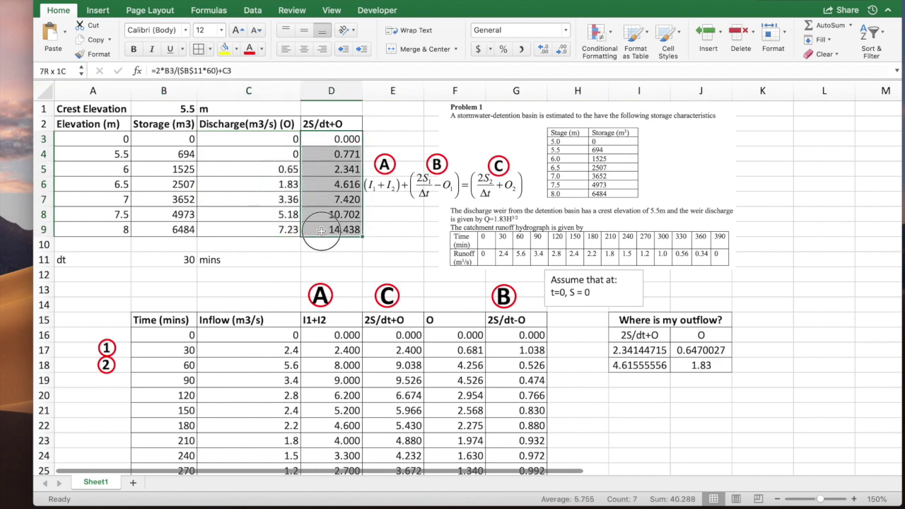
pyautogui.click(51, 72)
pyautogui.write('Known2S')
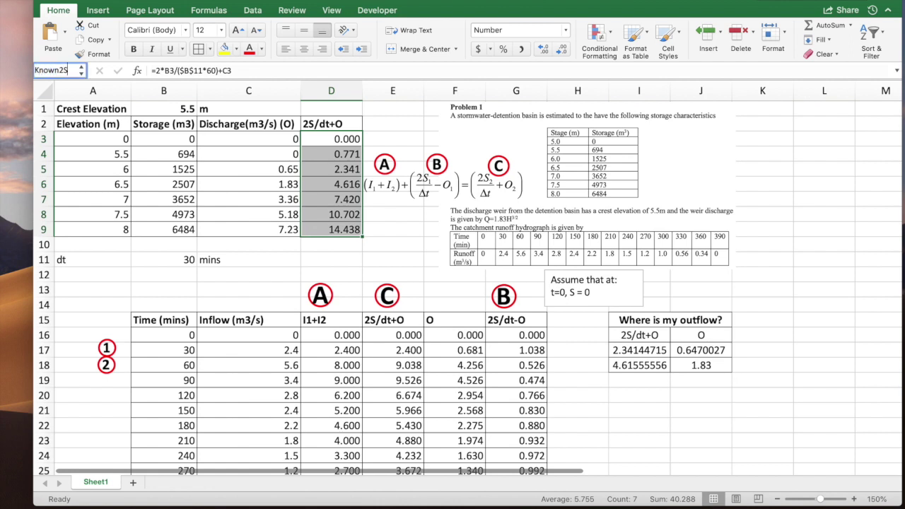
pyautogui.write('dt')
pyautogui.press('Return')
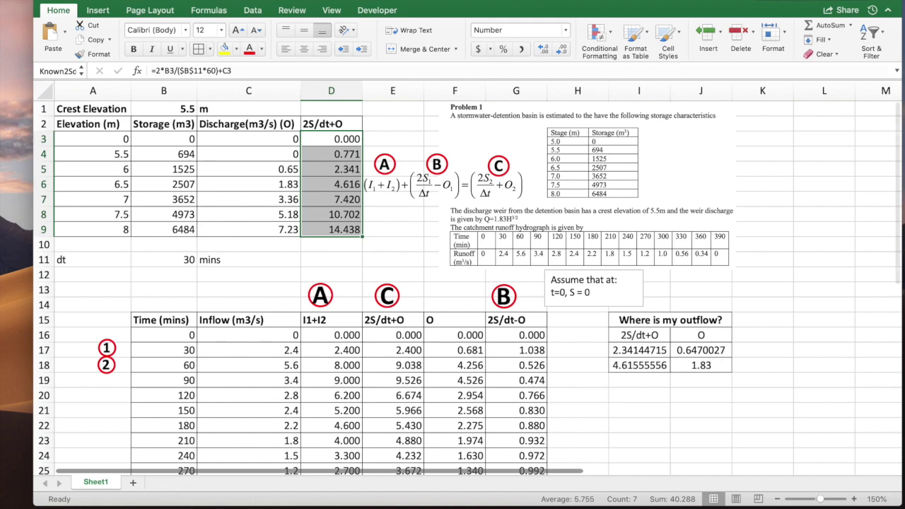
# Review outflow cells F16 and F17 together with the named discharge range C3:C9 and 2S/dt+O range D3:D9
pyautogui.scroll(-5, 465, 339)
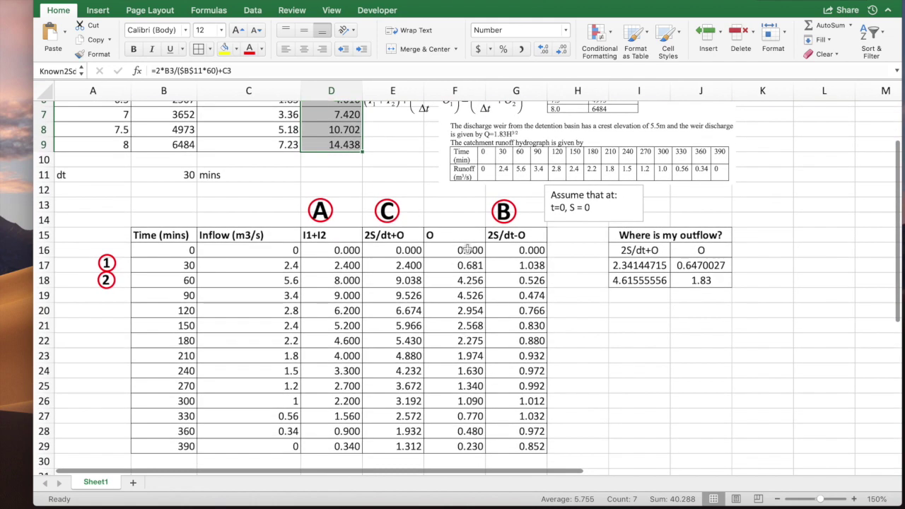
pyautogui.click(467, 251)
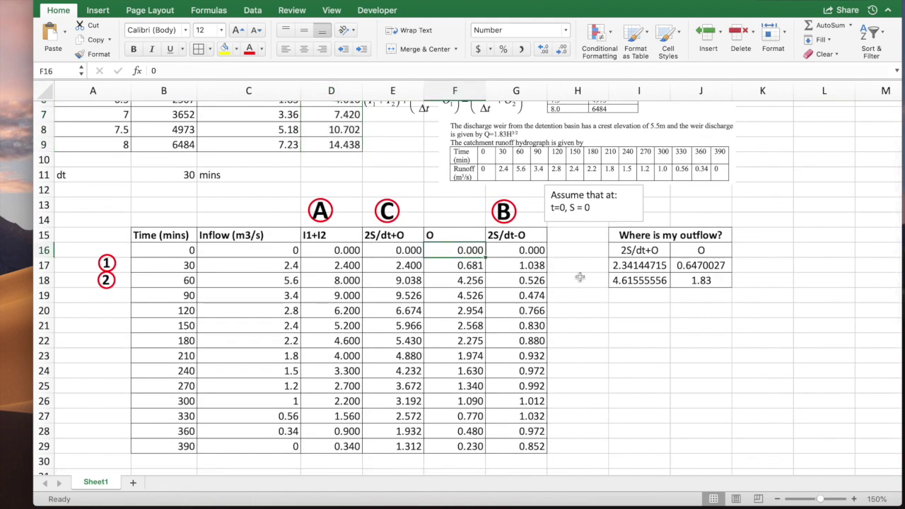
pyautogui.click(473, 264)
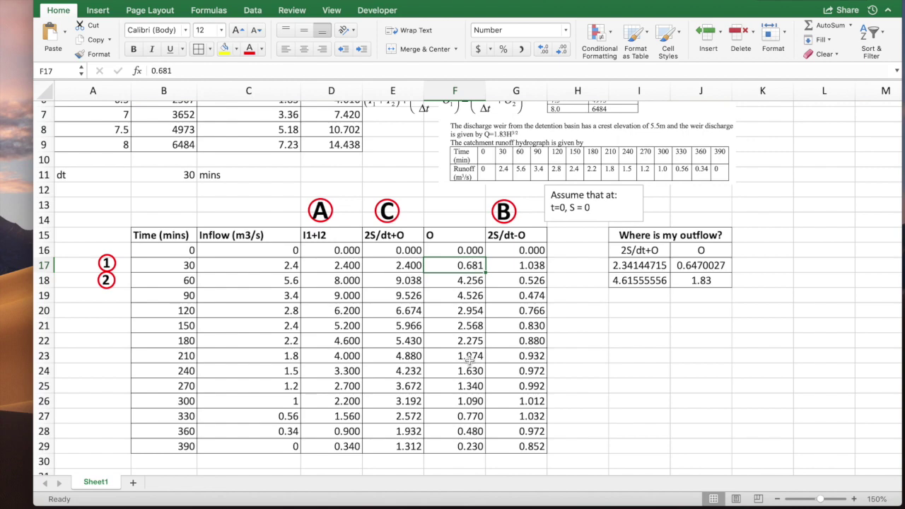
pyautogui.scroll(1, 479, 274)
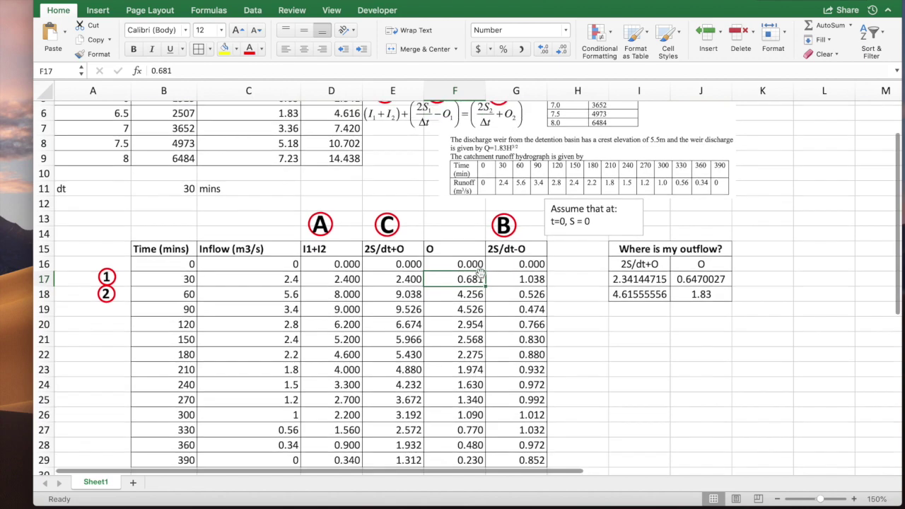
pyautogui.scroll(3, 480, 274)
pyautogui.moveTo(290, 138); pyautogui.dragTo(290, 231)
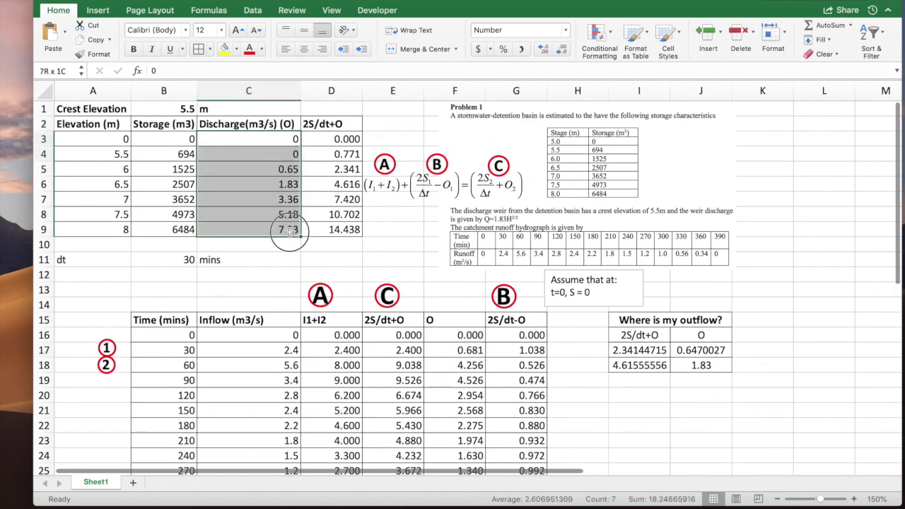
pyautogui.click(346, 140)
pyautogui.moveTo(346, 140); pyautogui.dragTo(342, 229)
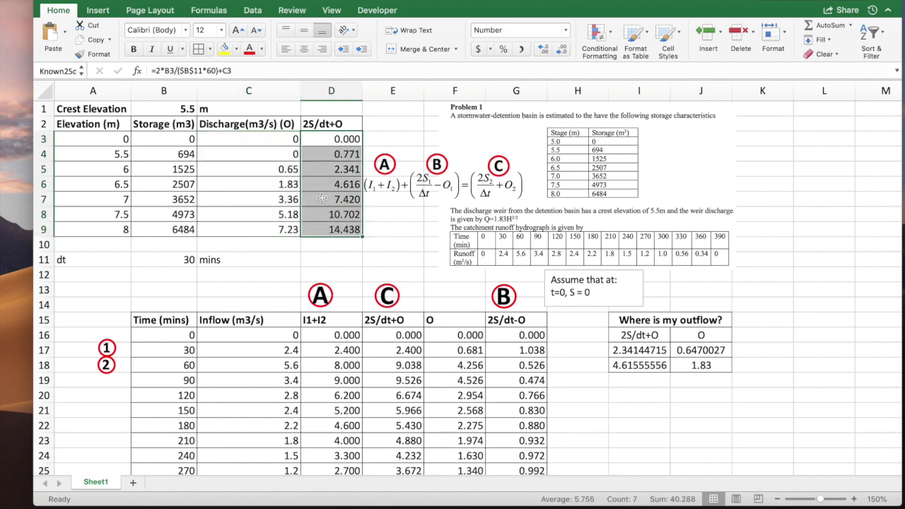
pyautogui.scroll(-3, 463, 366)
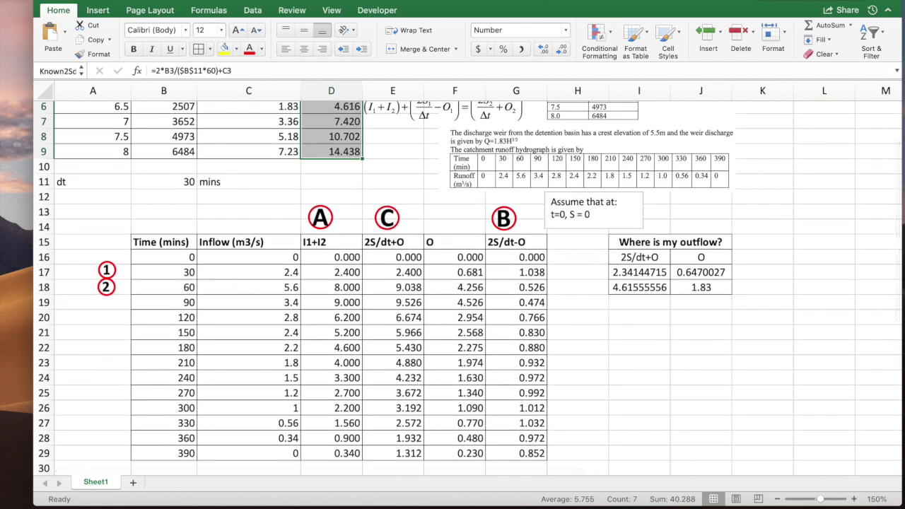